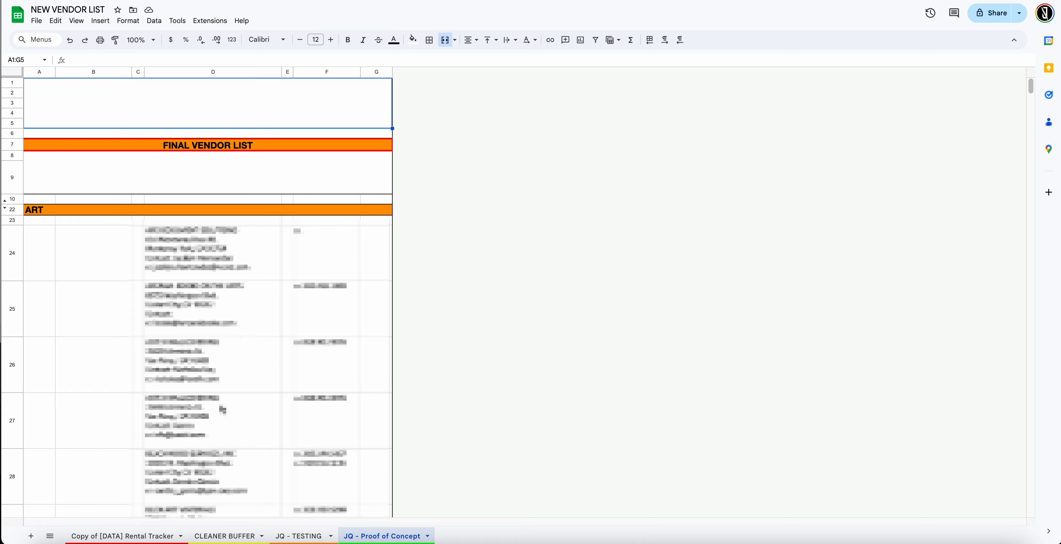
- Look through the vendor records on the "Copy of [DATA] Rental Tracker" sheet down to the last filled row
click(145, 536)
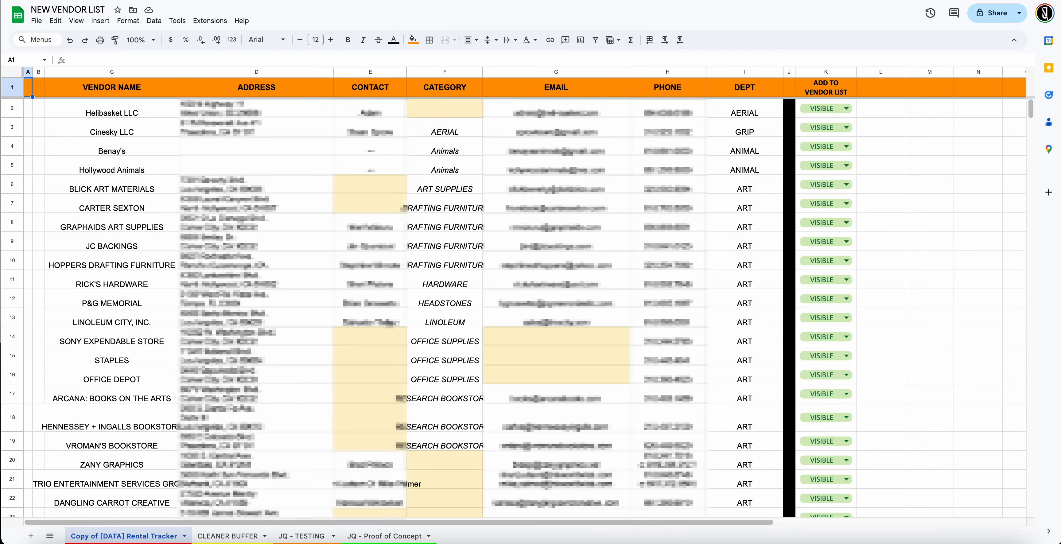
scroll(460, 314, down, 15)
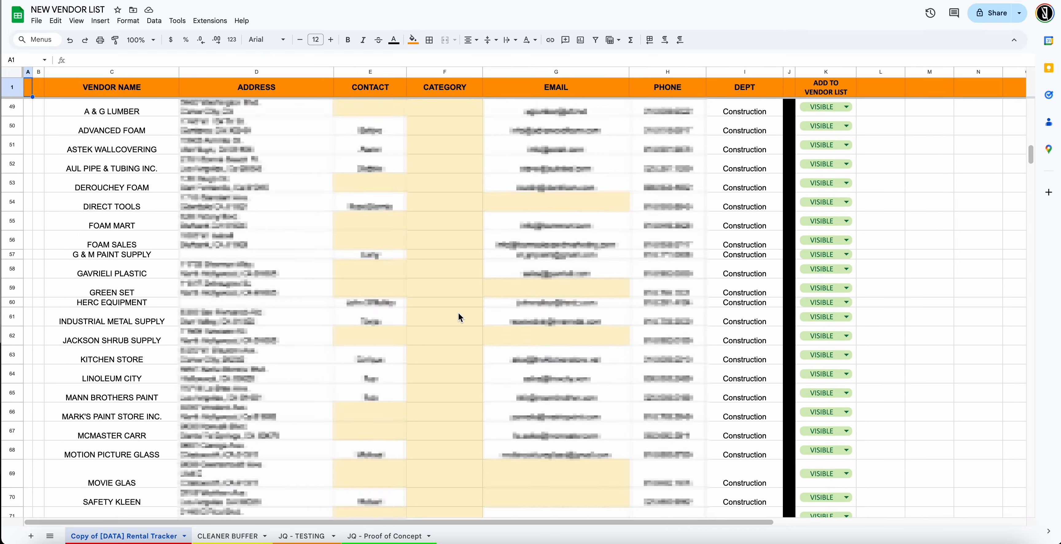
scroll(461, 316, down, 20)
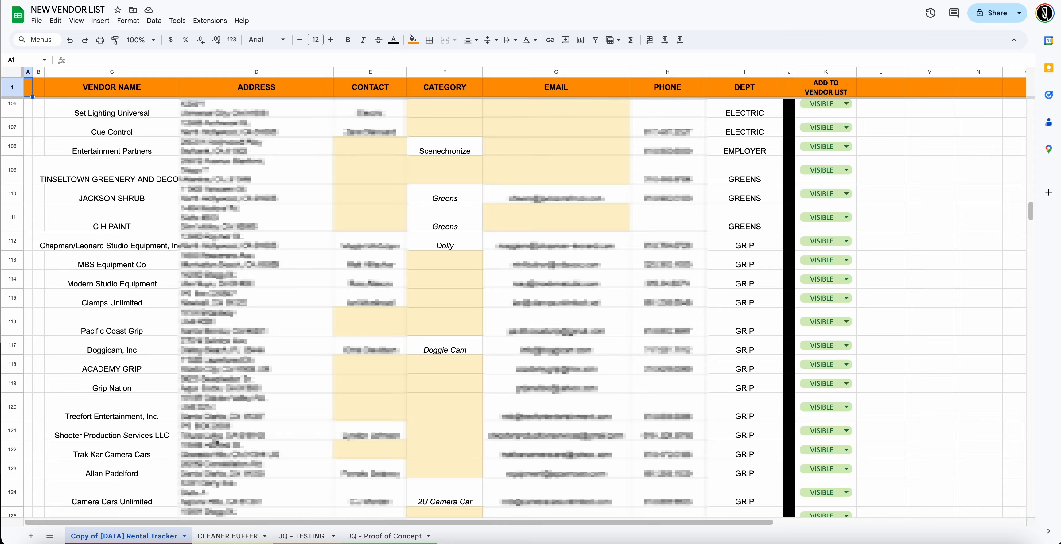
scroll(246, 418, down, 20)
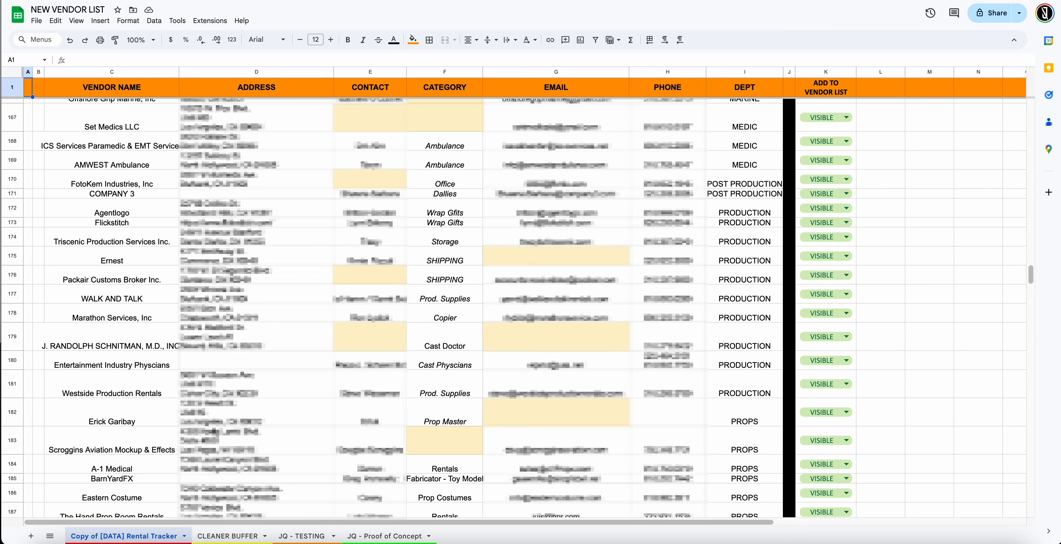
scroll(238, 429, down, 20)
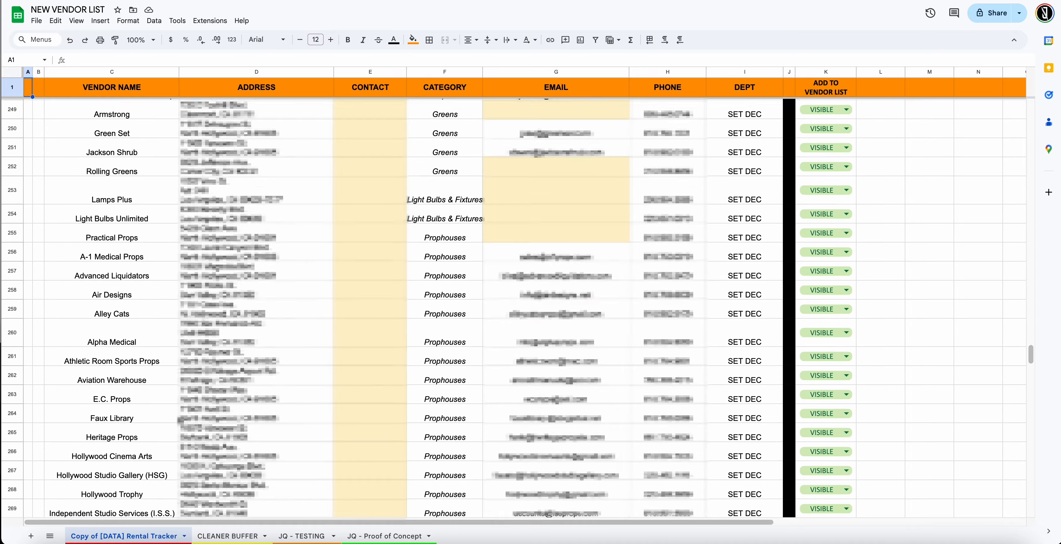
scroll(178, 420, down, 20)
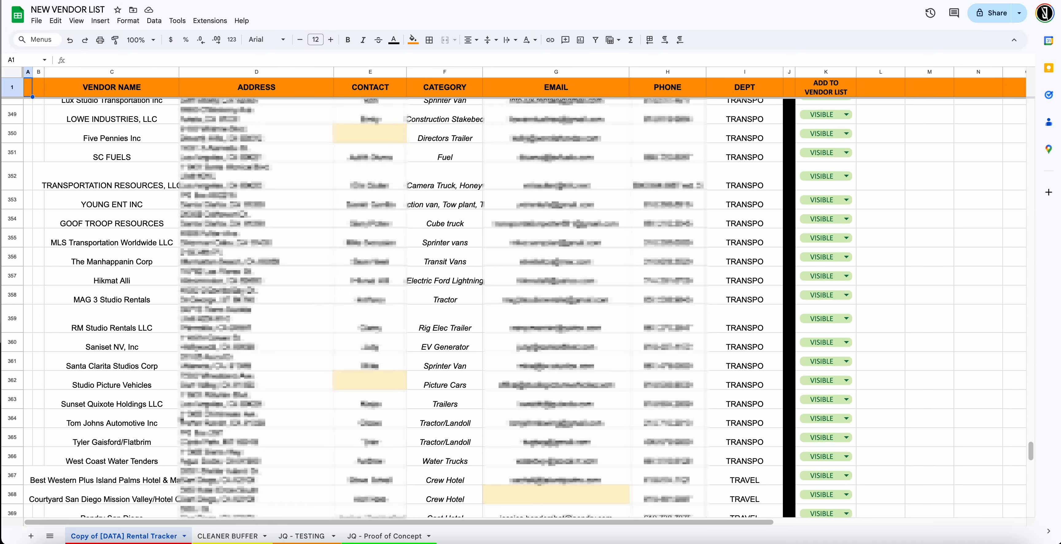
scroll(267, 402, down, 10)
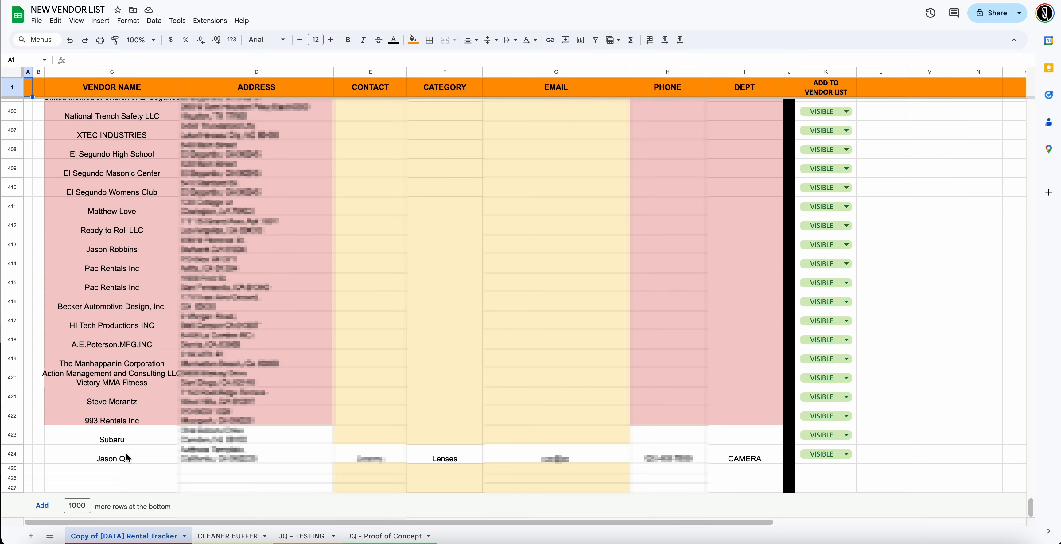
- Examine the last vendor entry in row 424 across its name, address, contact, category, email, phone and department fields, and the rows above
click(124, 470)
click(218, 461)
click(373, 469)
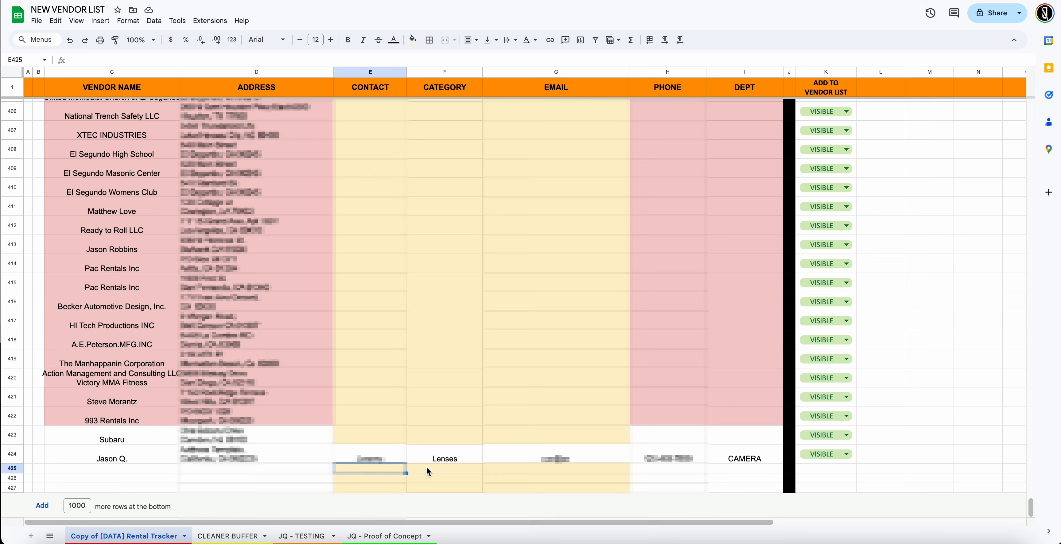
click(428, 468)
click(520, 462)
drag(721, 462, 206, 456)
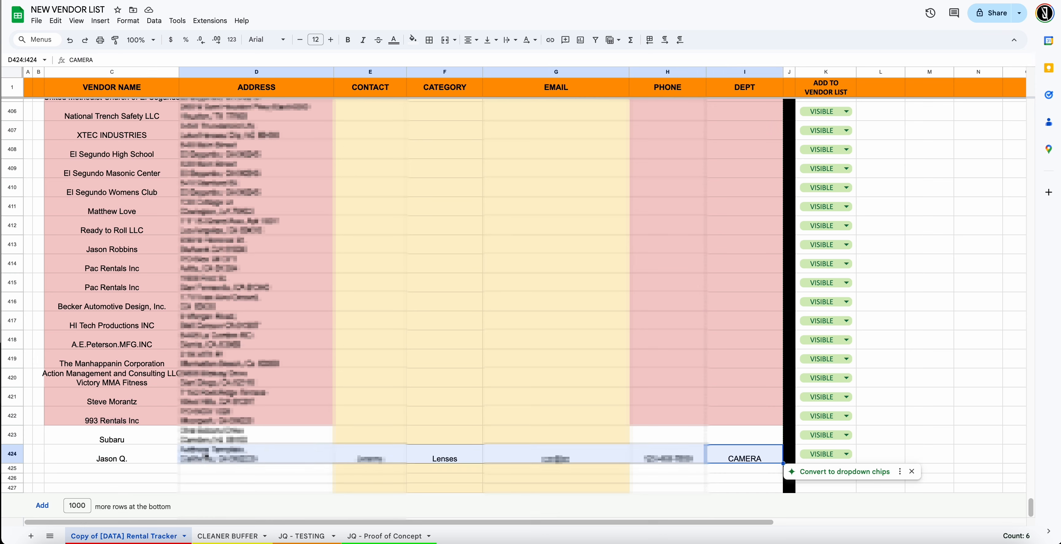
click(151, 459)
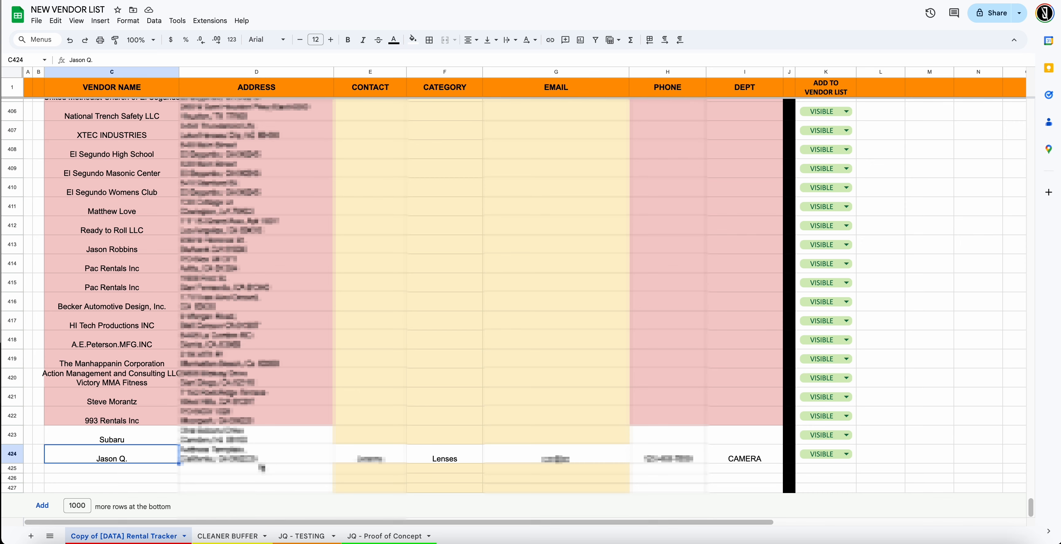
drag(370, 457, 762, 457)
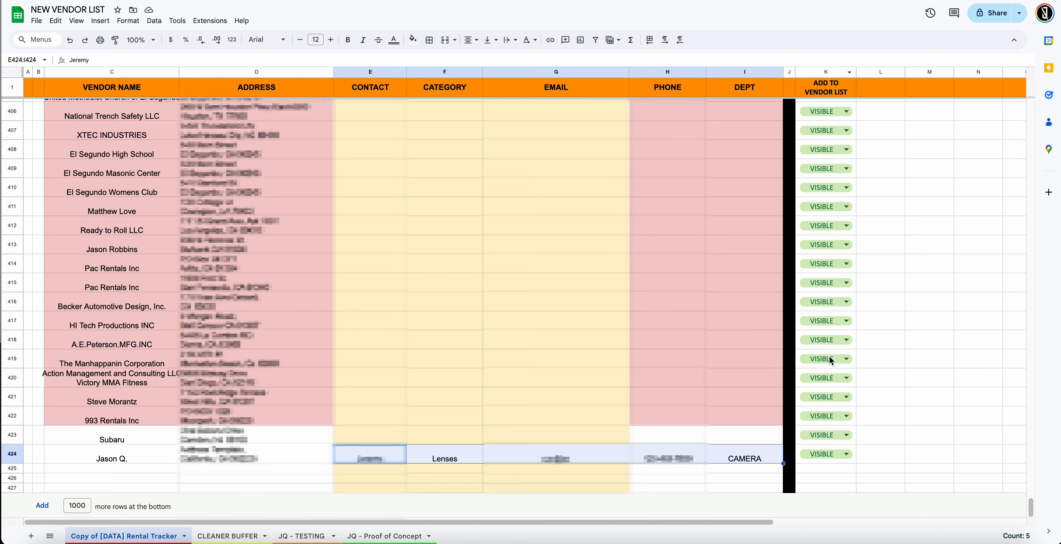
drag(171, 453, 525, 377)
scroll(526, 377, up, 10)
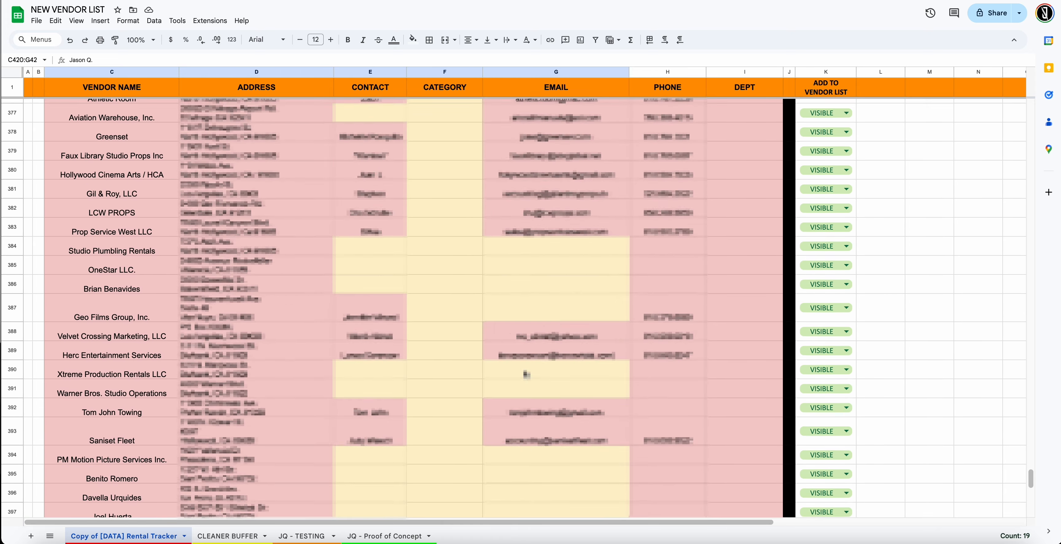
scroll(532, 367, down, 4)
scroll(541, 360, down, 6)
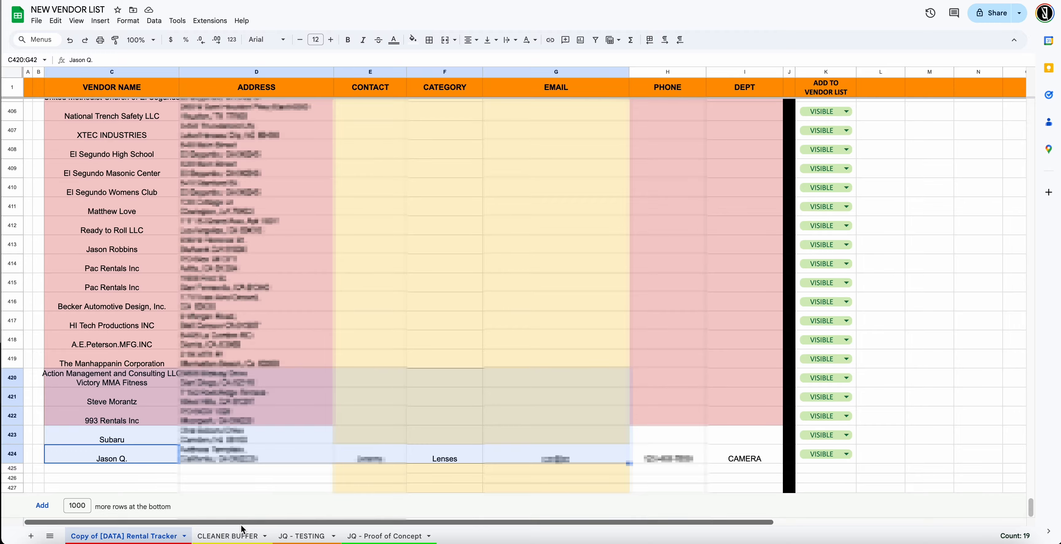
- Open the CLEANER BUFFER sheet and look through its vendor rows down to the SET DEC section
click(243, 536)
scroll(309, 291, down, 10)
scroll(309, 291, down, 20)
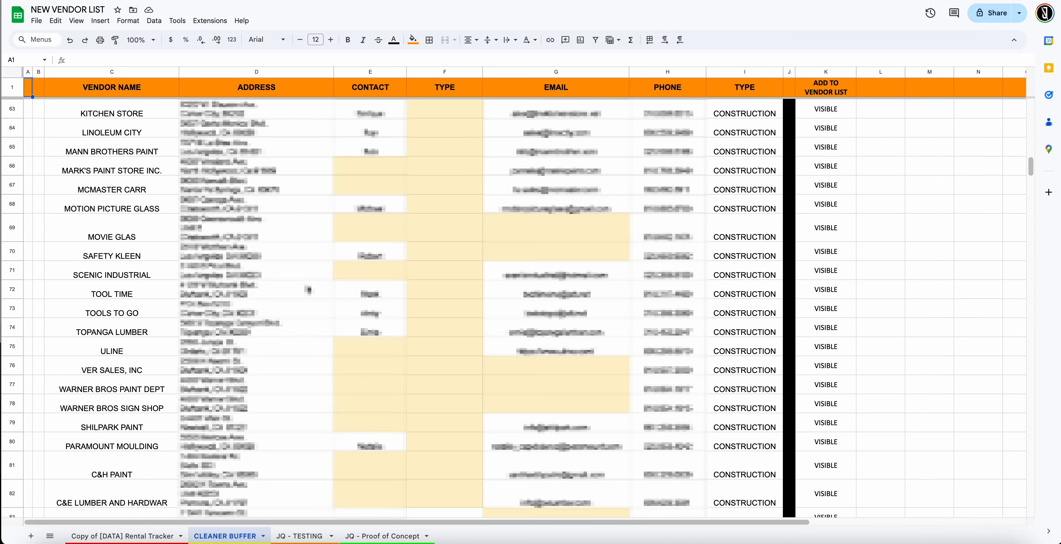
scroll(314, 281, down, 20)
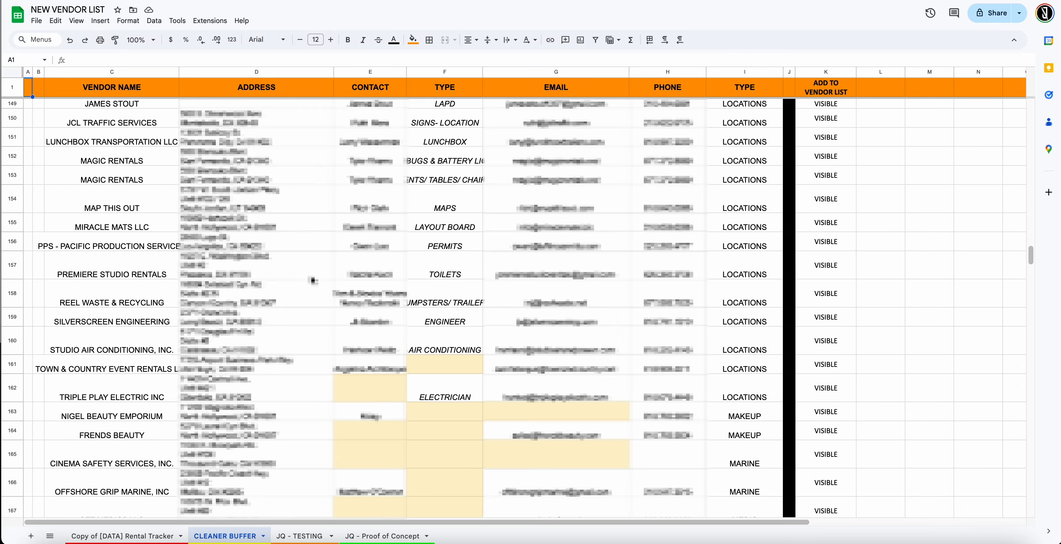
scroll(360, 321, down, 6)
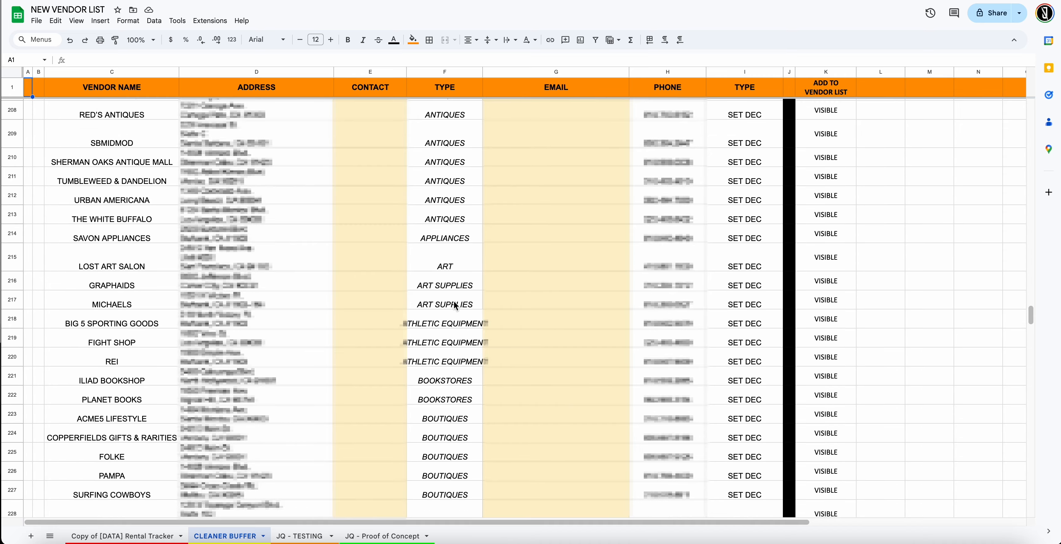
- Inspect sample cell ranges in the category, email, contact and department columns of CLEANER BUFFER across the SET DEC to TRANSPO rows
drag(445, 273, 447, 391)
scroll(582, 268, down, 7)
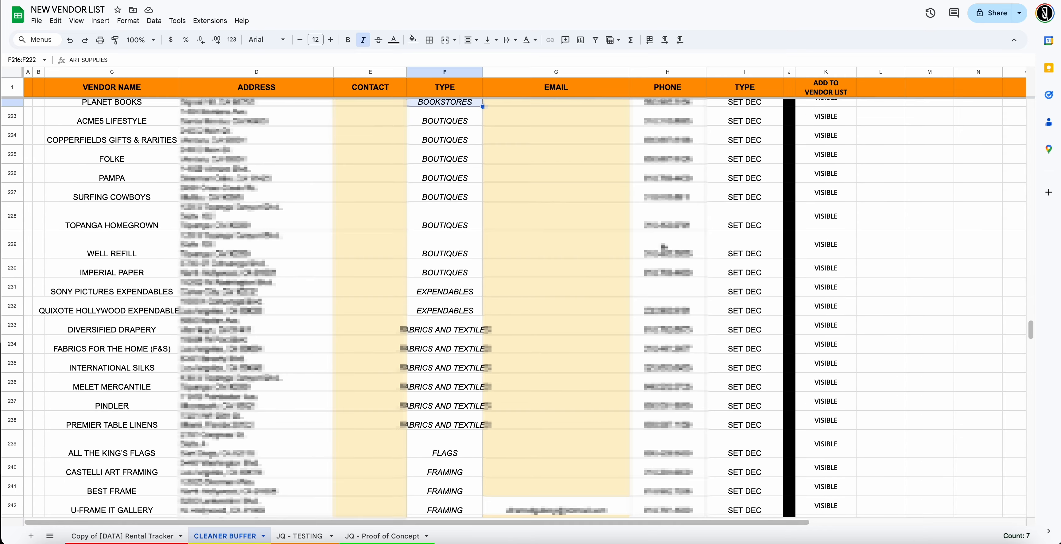
drag(554, 221, 606, 350)
scroll(609, 351, down, 7)
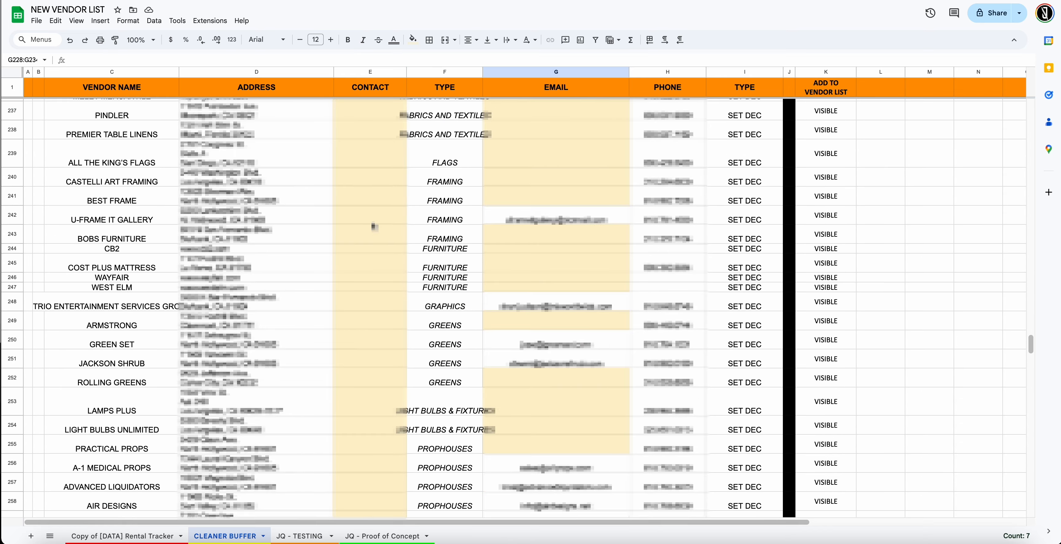
scroll(354, 231, down, 4)
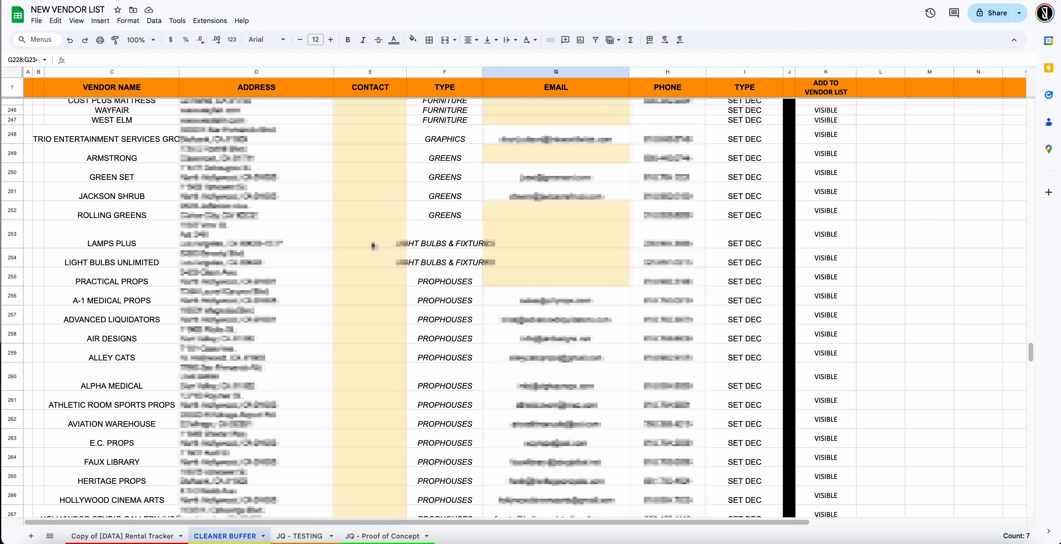
drag(374, 246, 369, 298)
scroll(362, 268, down, 8)
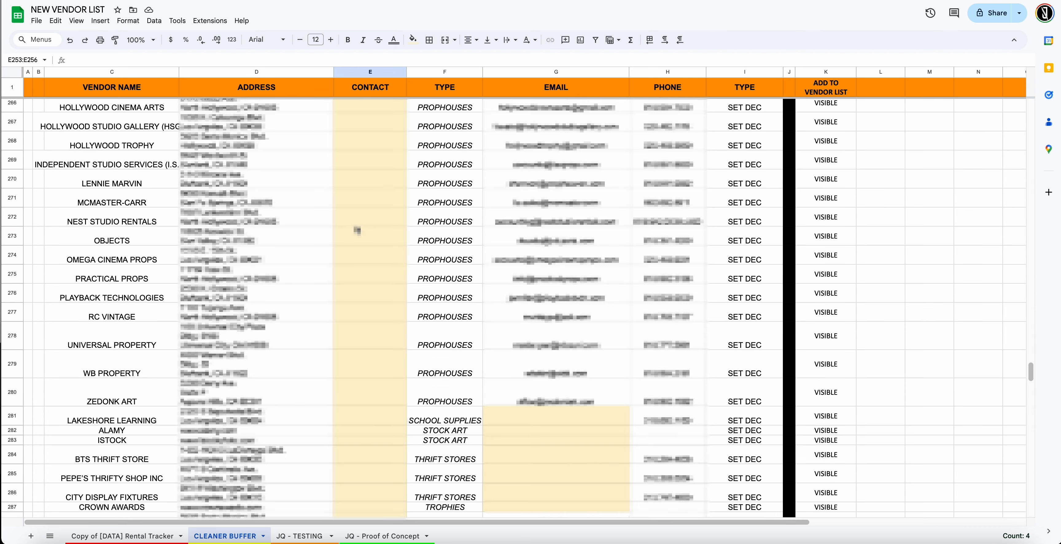
scroll(357, 230, down, 5)
scroll(361, 231, down, 5)
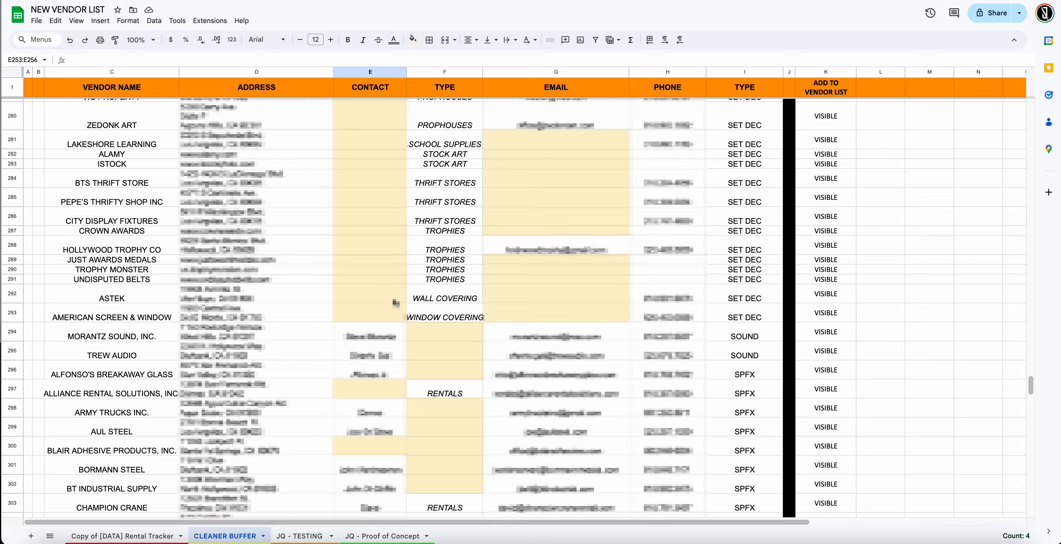
scroll(395, 301, down, 20)
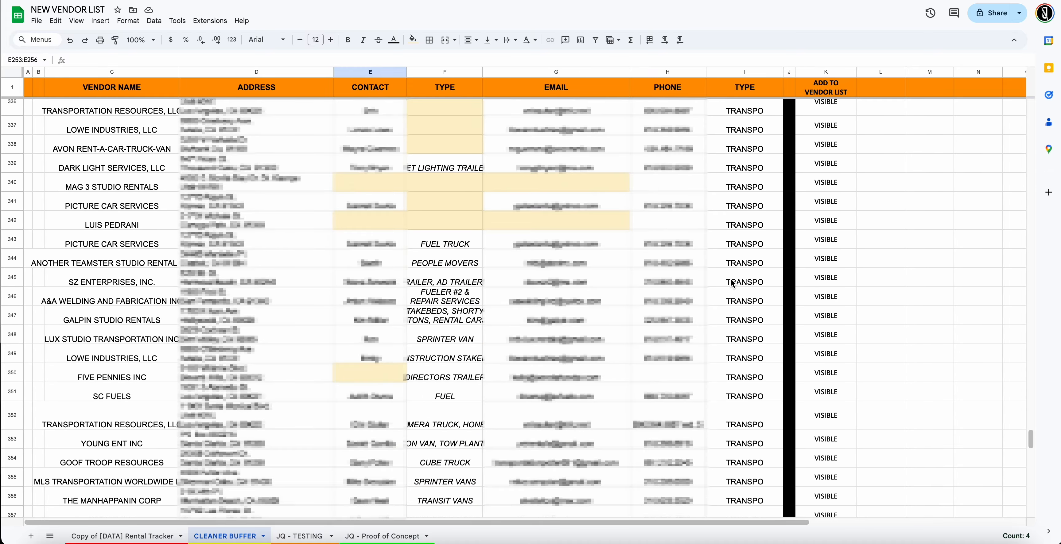
drag(745, 225, 745, 284)
scroll(881, 368, up, 15)
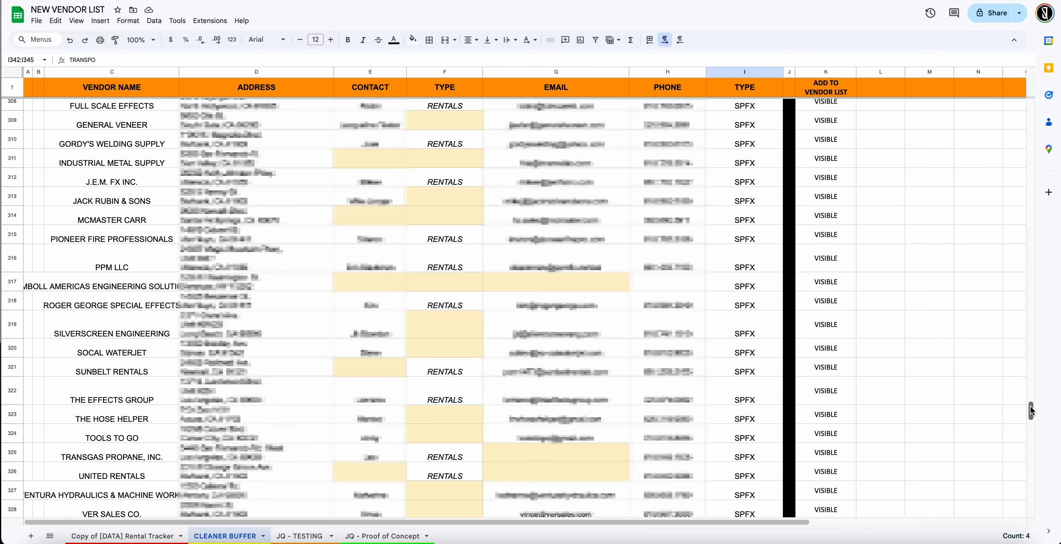
- Return to the first row of CLEANER BUFFER and read the header formulas from the department TYPE column back to ADDRESS
drag(1031, 411, 1034, 90)
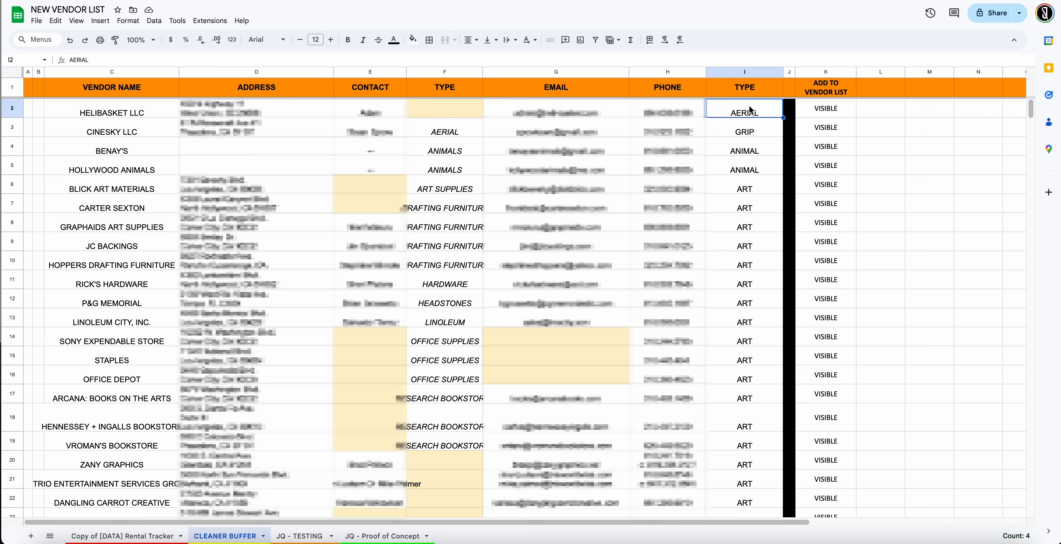
click(712, 90)
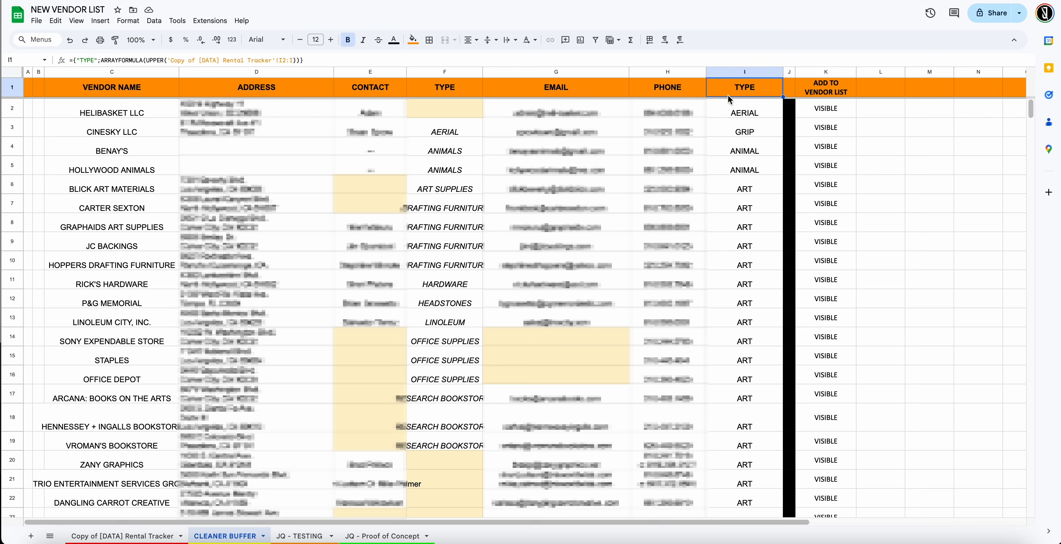
click(664, 91)
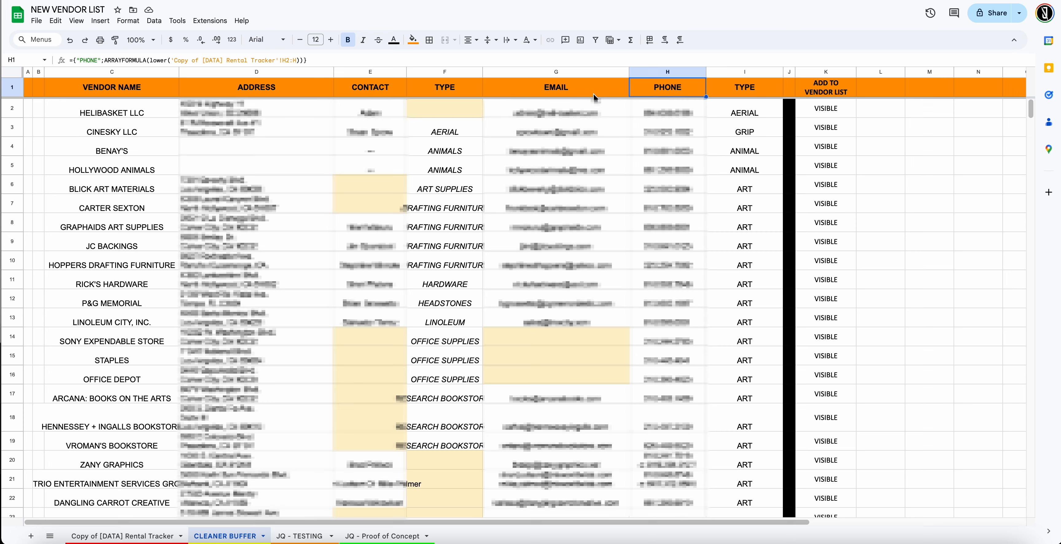
mouse_move(559, 66)
mouse_down()
mouse_move(557, 117)
mouse_move(562, 69)
mouse_up()
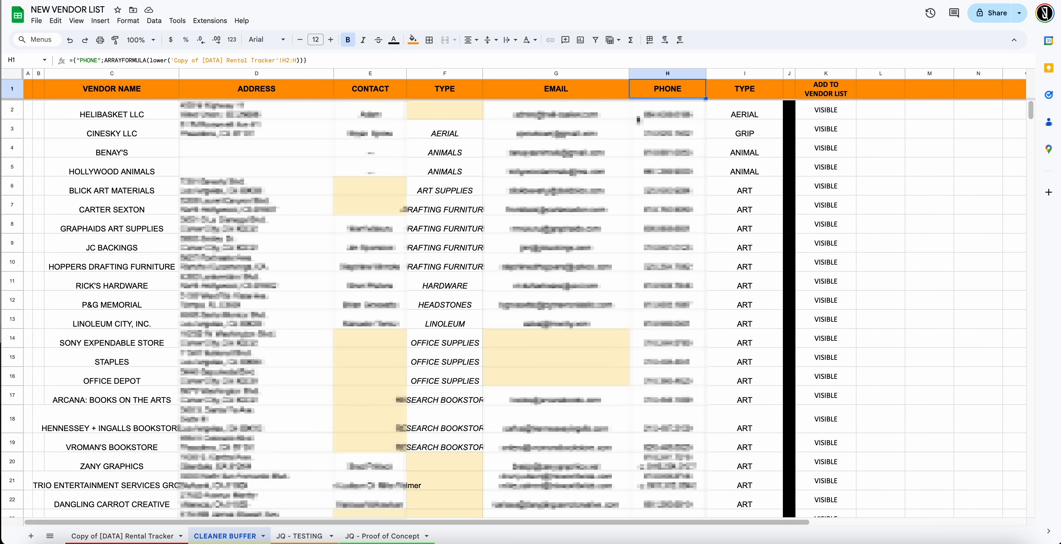
click(543, 88)
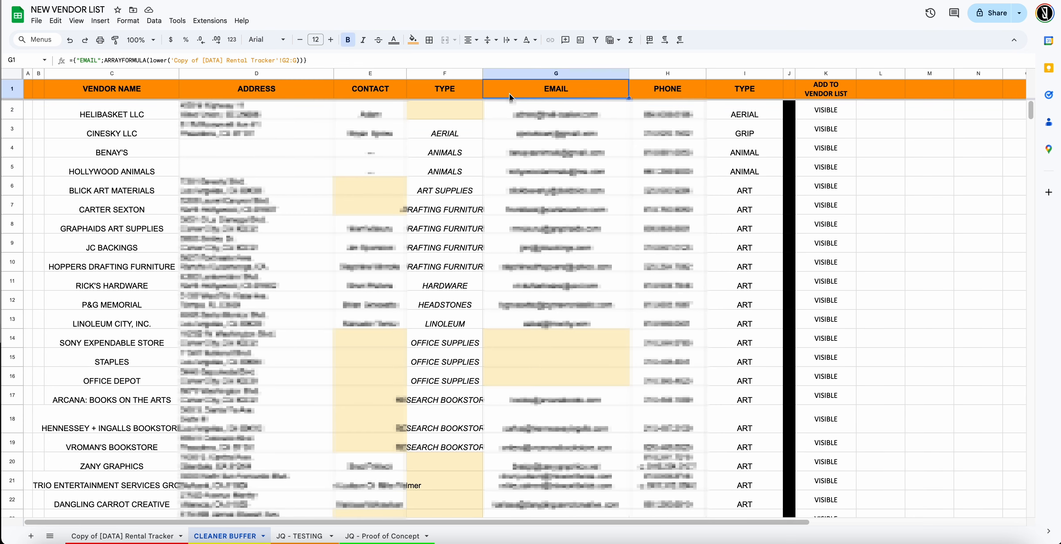
click(445, 91)
click(385, 89)
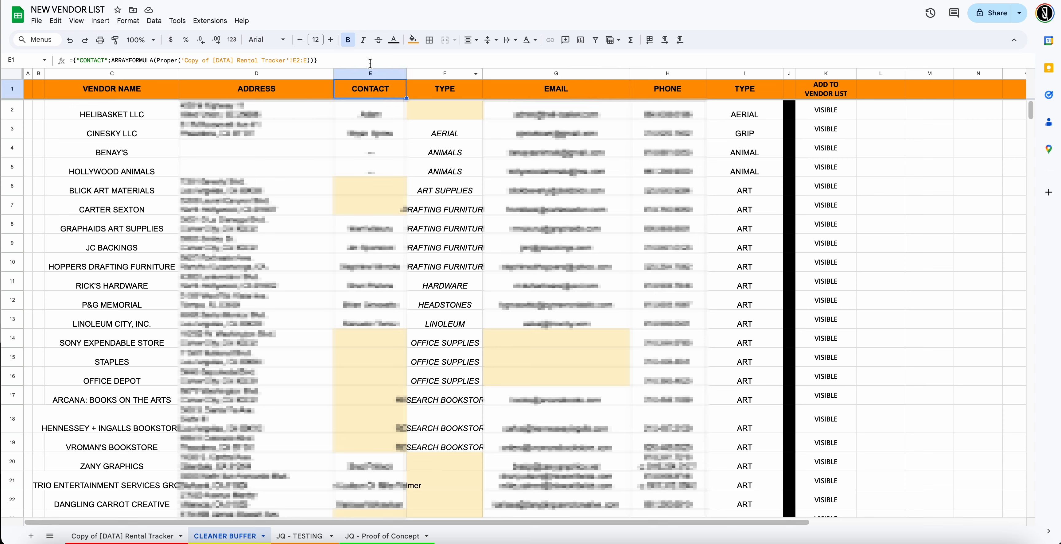
click(303, 93)
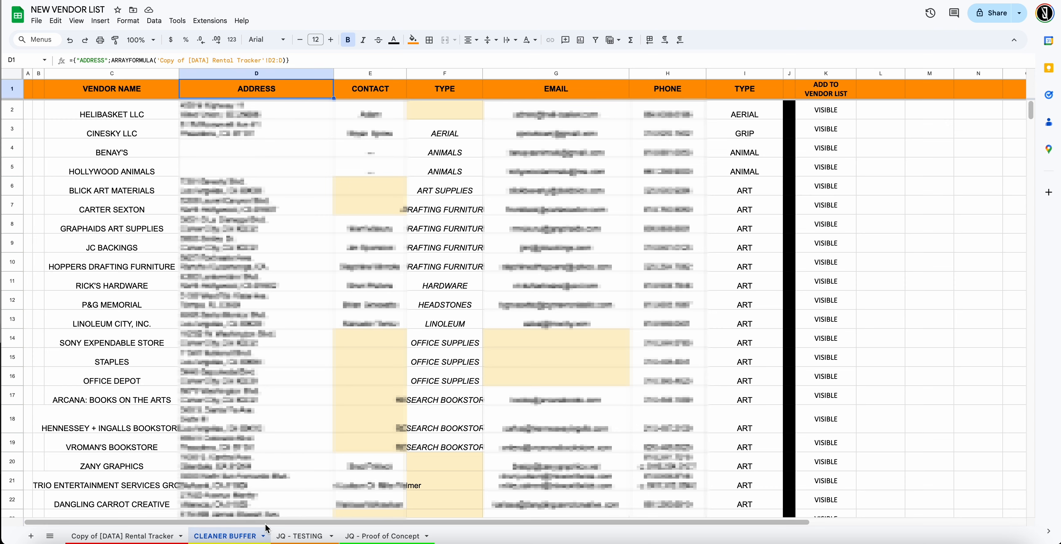
- Open the JQ - TESTING sheet and examine the vendor-name formula in A2 and the combined vendor details in B2
click(295, 536)
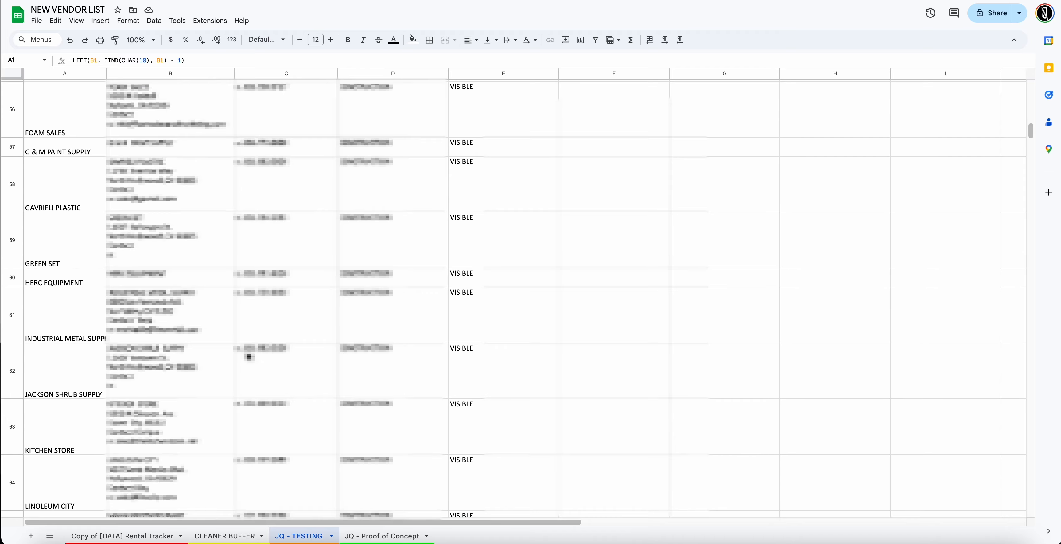
scroll(249, 356, up, 20)
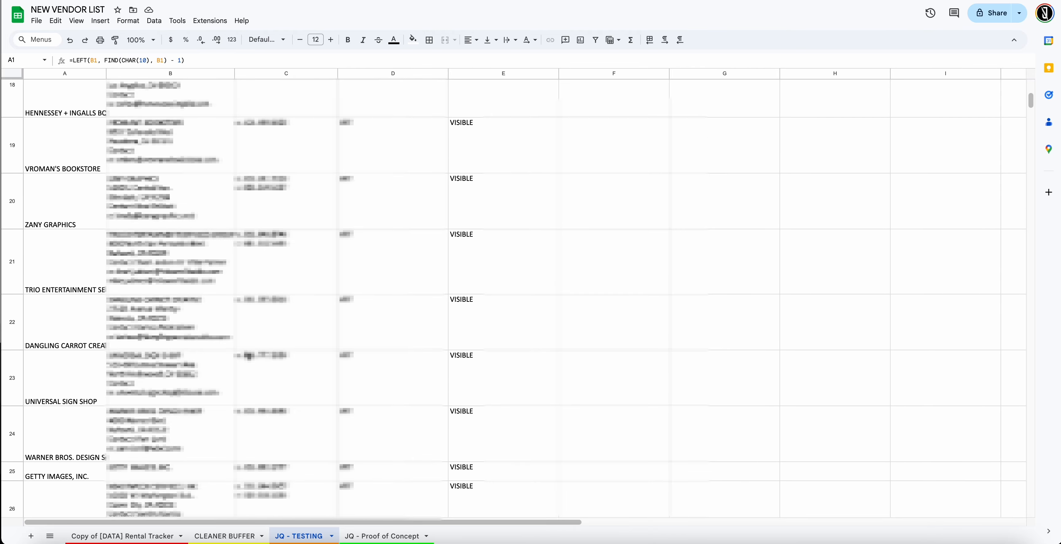
scroll(247, 352, up, 10)
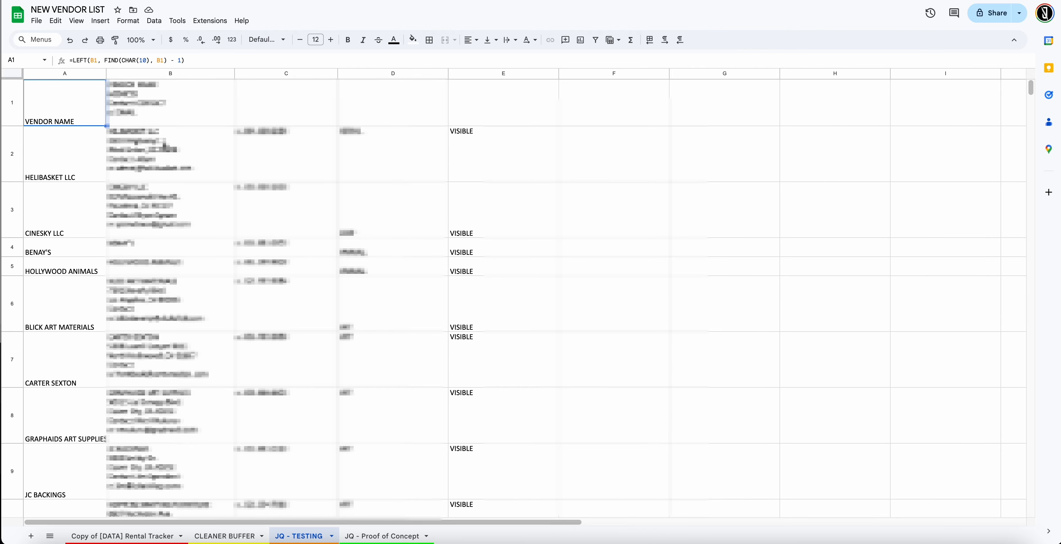
click(59, 163)
click(63, 127)
click(77, 173)
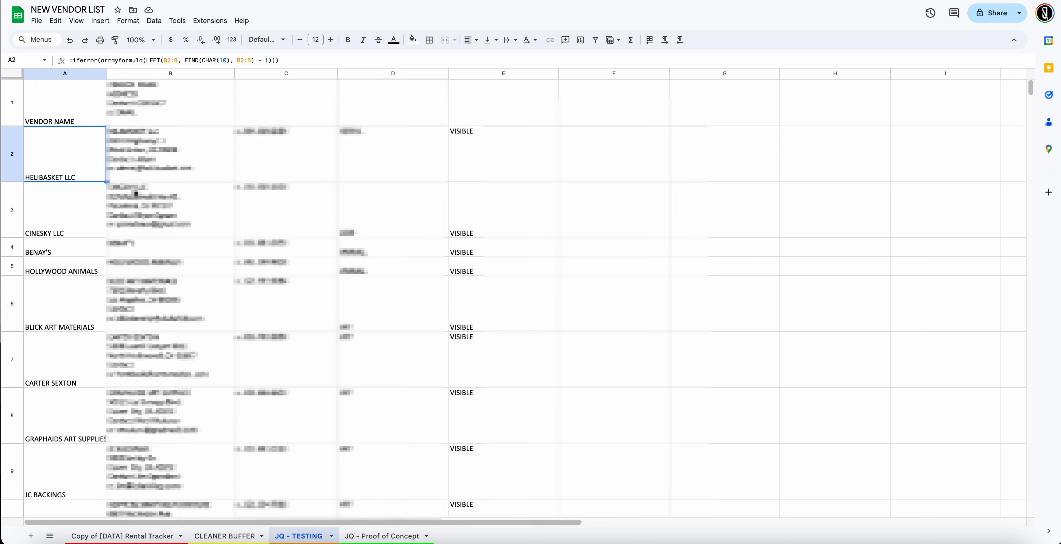
click(169, 153)
click(92, 164)
click(127, 161)
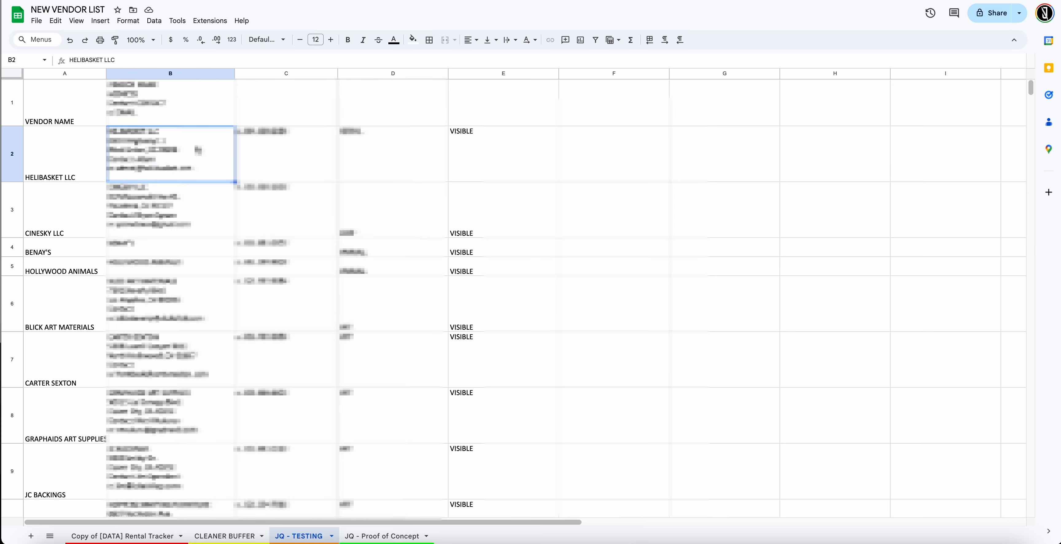
- Examine the phone, department and visibility formulas in row 2 of JQ - TESTING, alongside the combined vendor details
click(282, 151)
click(389, 161)
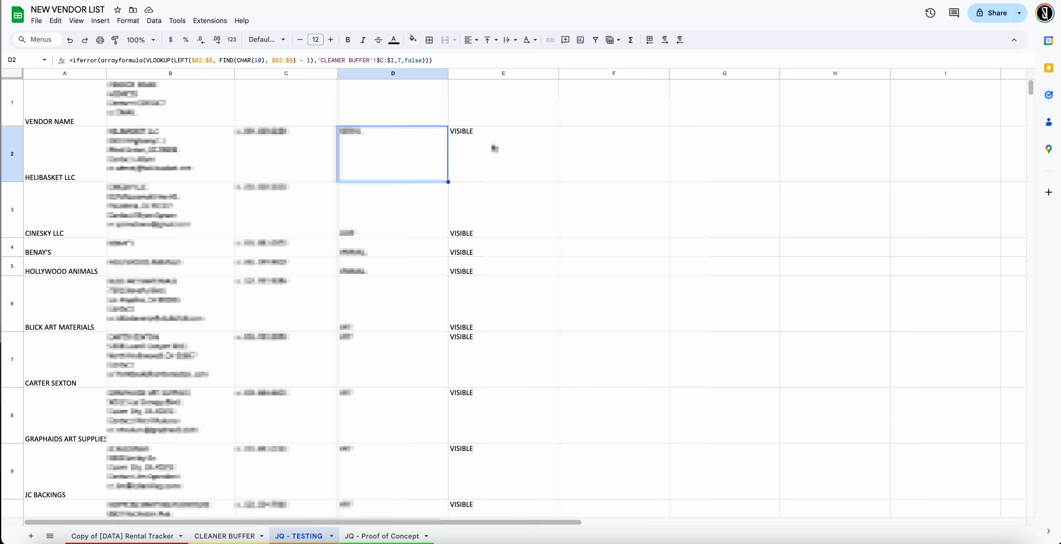
click(495, 148)
click(308, 156)
click(420, 150)
click(474, 162)
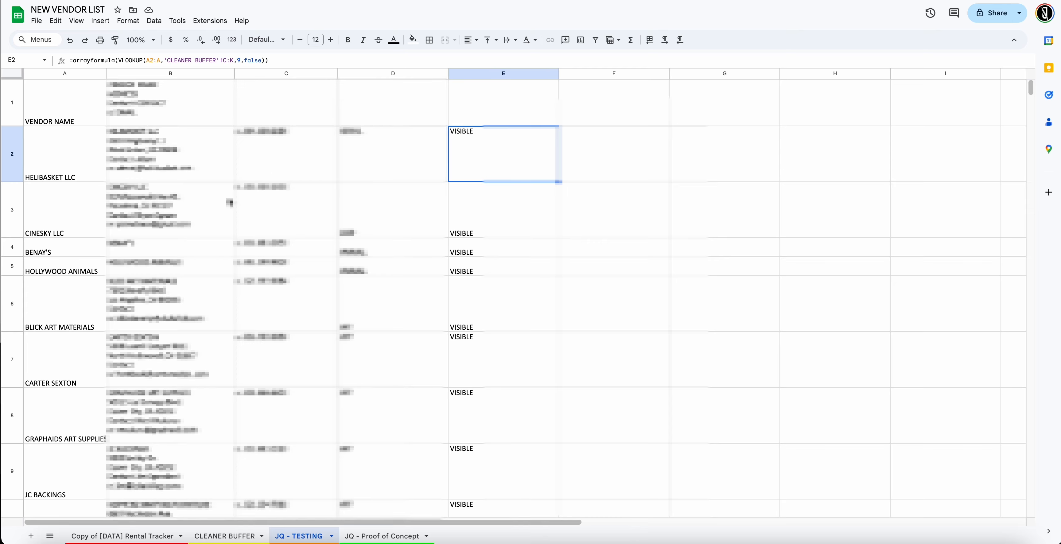
click(200, 159)
click(280, 158)
click(354, 161)
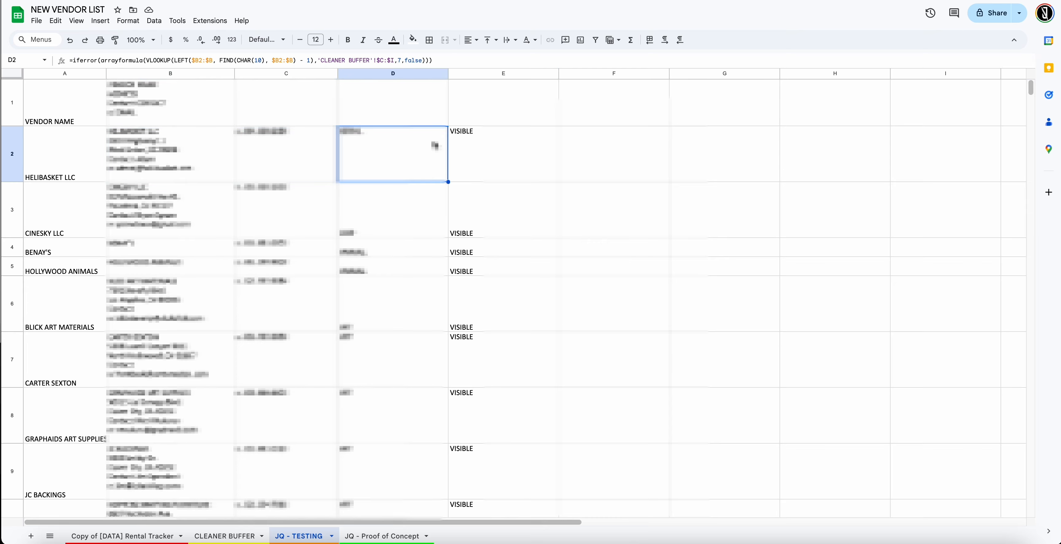
click(465, 152)
- Open the JQ - Proof of Concept sheet, inspect the query formula across D24:F25 and look through the ART vendor entries
click(372, 537)
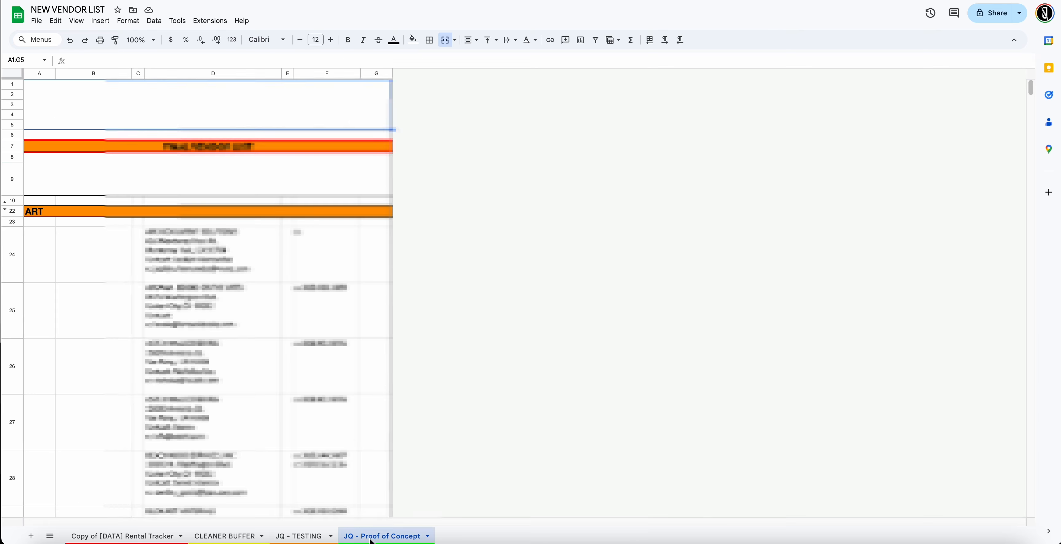
scroll(189, 254, down, 2)
scroll(218, 242, up, 1)
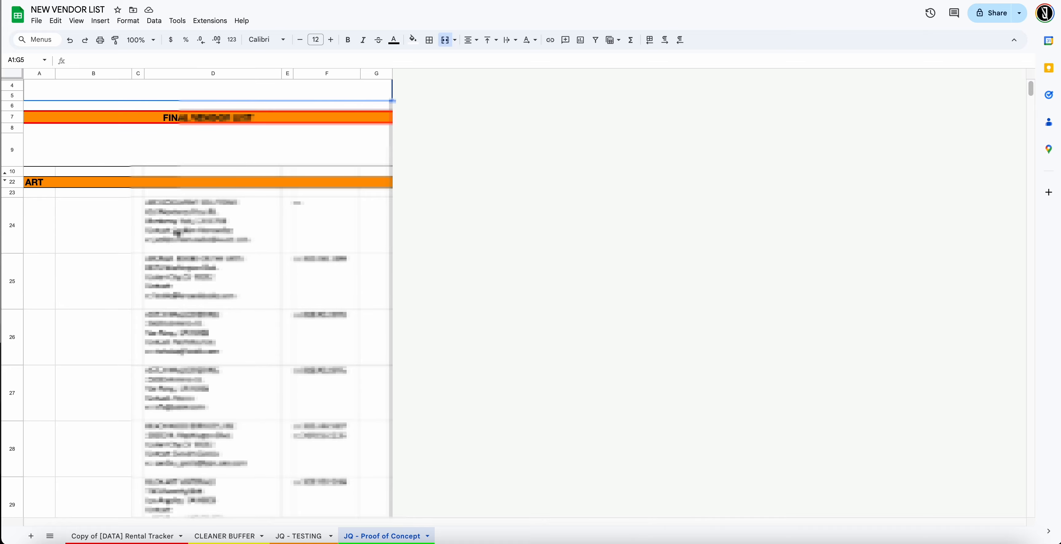
drag(178, 233, 300, 260)
scroll(310, 301, down, 1)
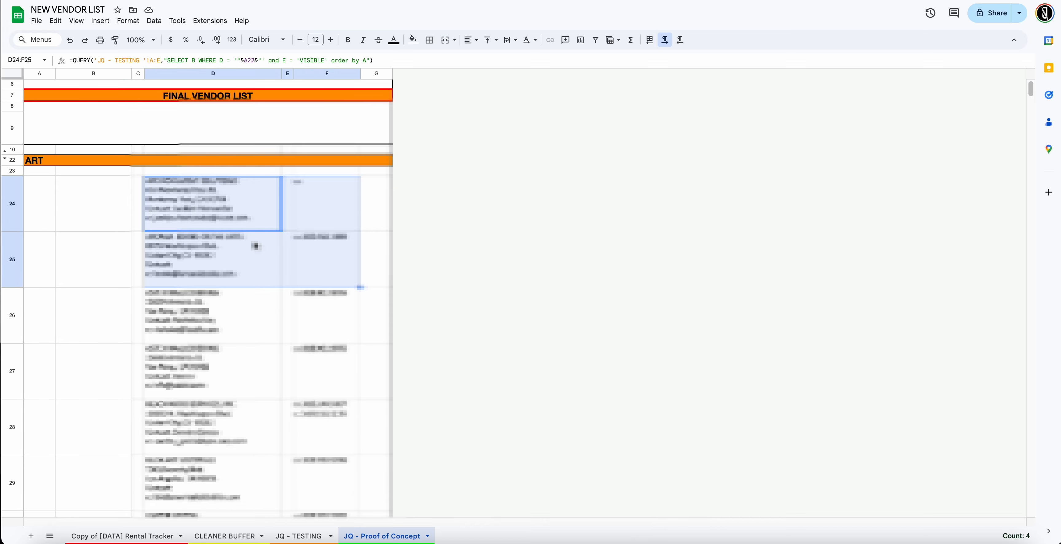
scroll(231, 206, down, 1)
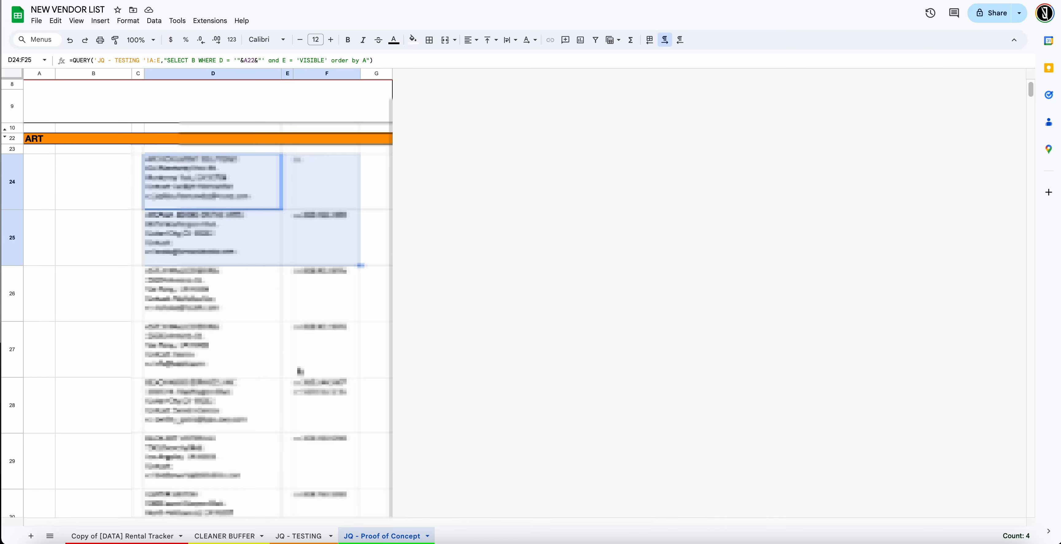
scroll(301, 371, down, 8)
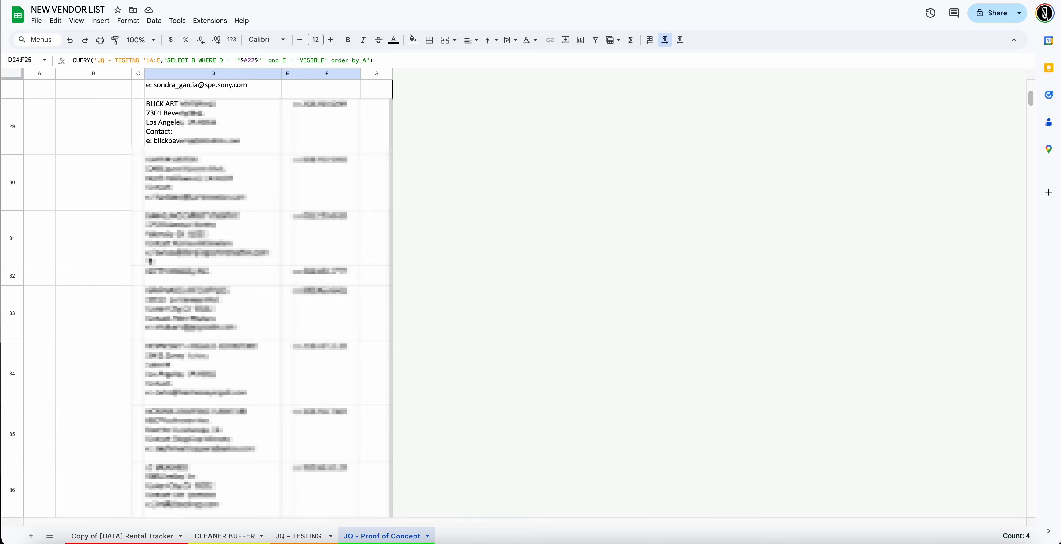
scroll(151, 261, up, 8)
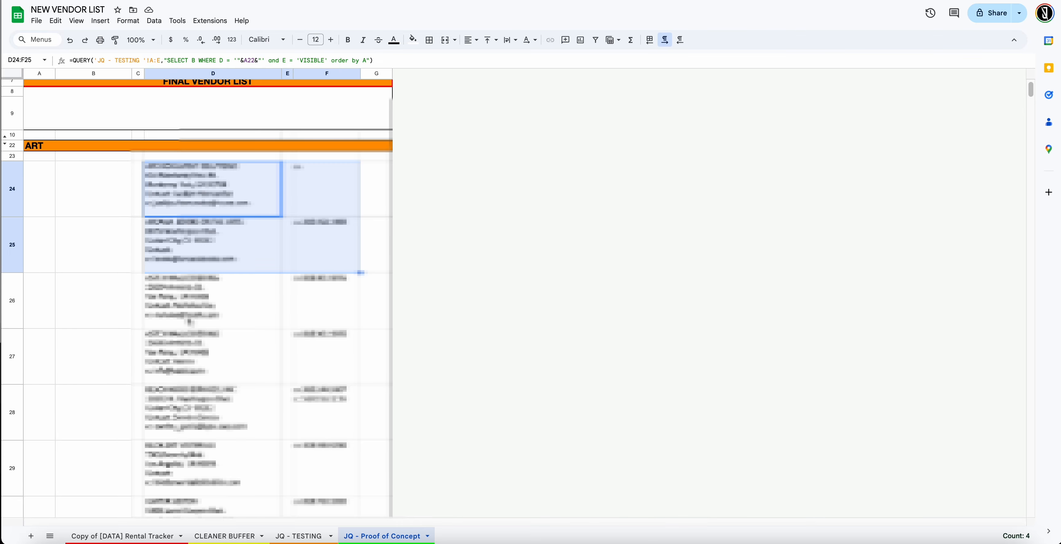
- Review the vendor names in A2:A9 of JQ - TESTING, and inspect the F24 lookup formula on JQ - Proof of Concept
click(307, 536)
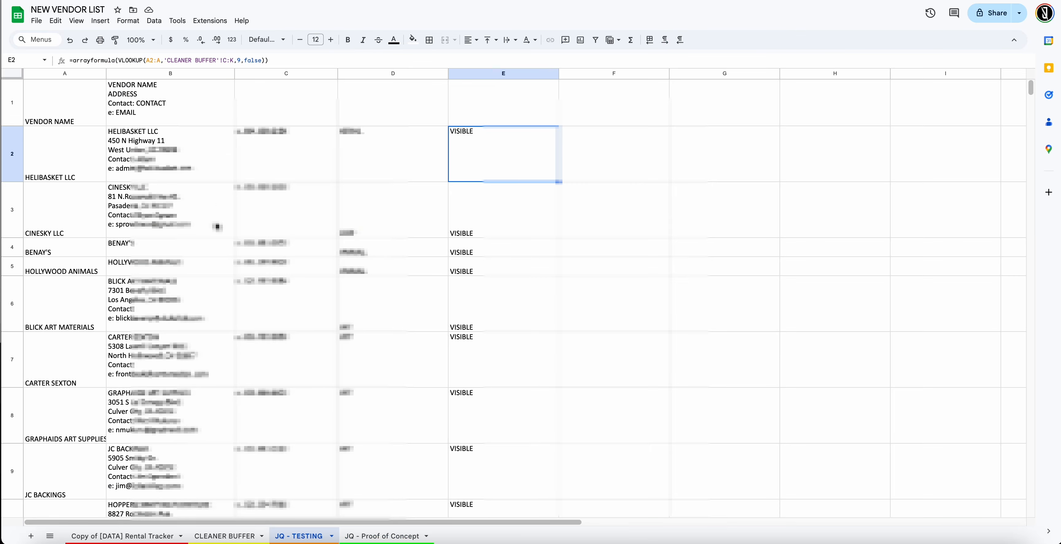
drag(64, 152, 71, 474)
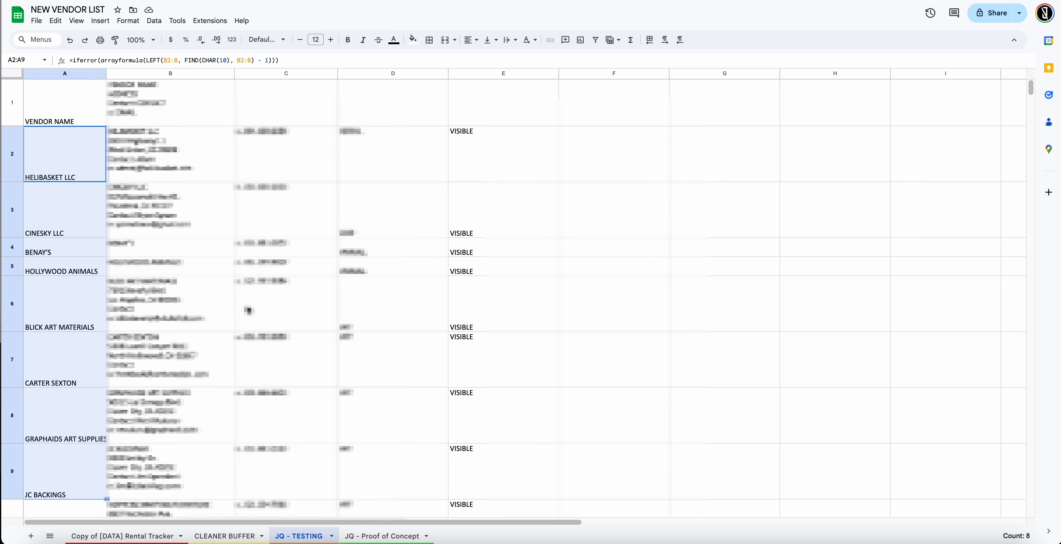
click(393, 536)
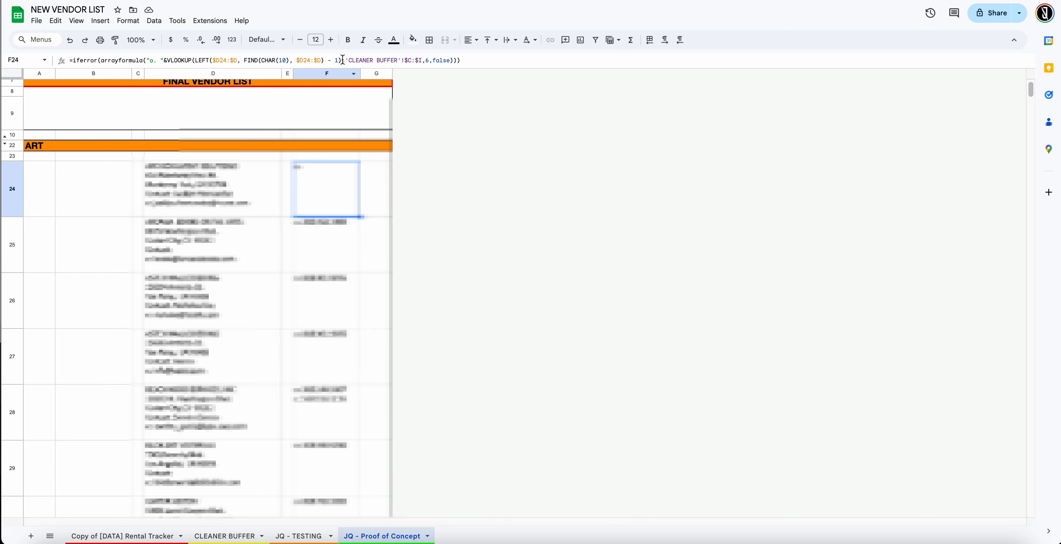
mouse_move(348, 69)
mouse_down()
mouse_move(354, 104)
mouse_move(353, 76)
mouse_up()
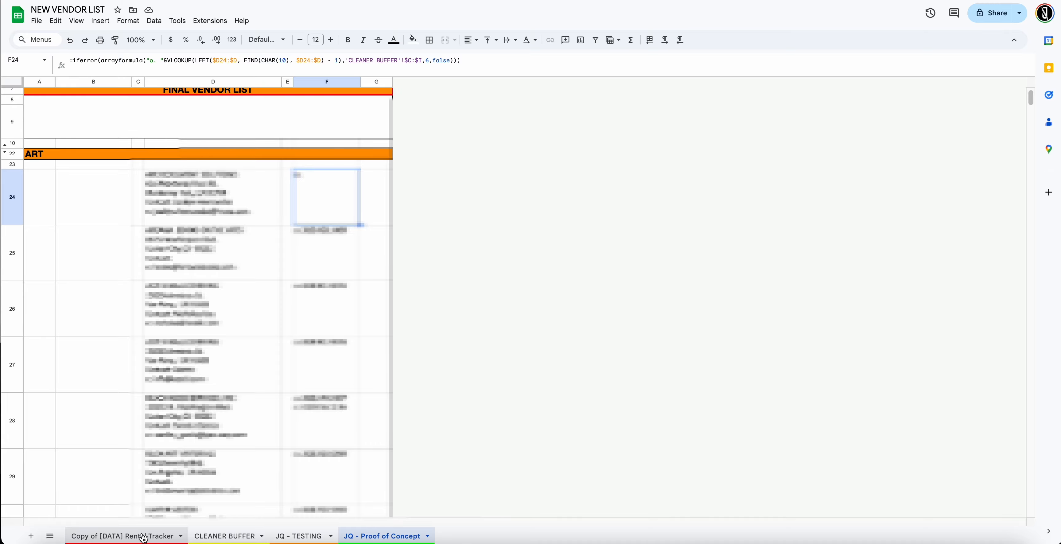
- Open the Copy of [DATA] Rental Tracker sheet and inspect its last vendor rows, selecting C423:K424
click(143, 536)
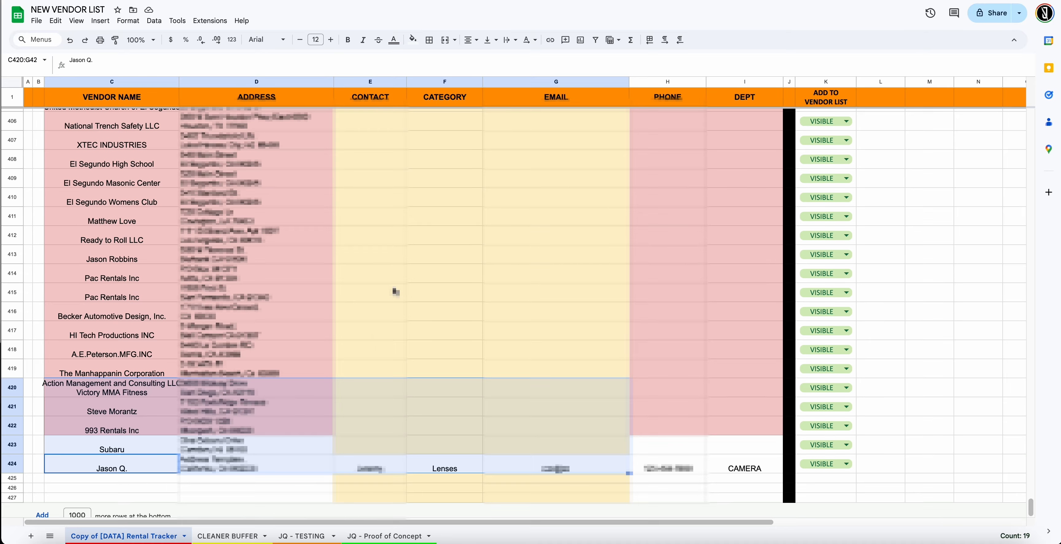
scroll(394, 291, up, 15)
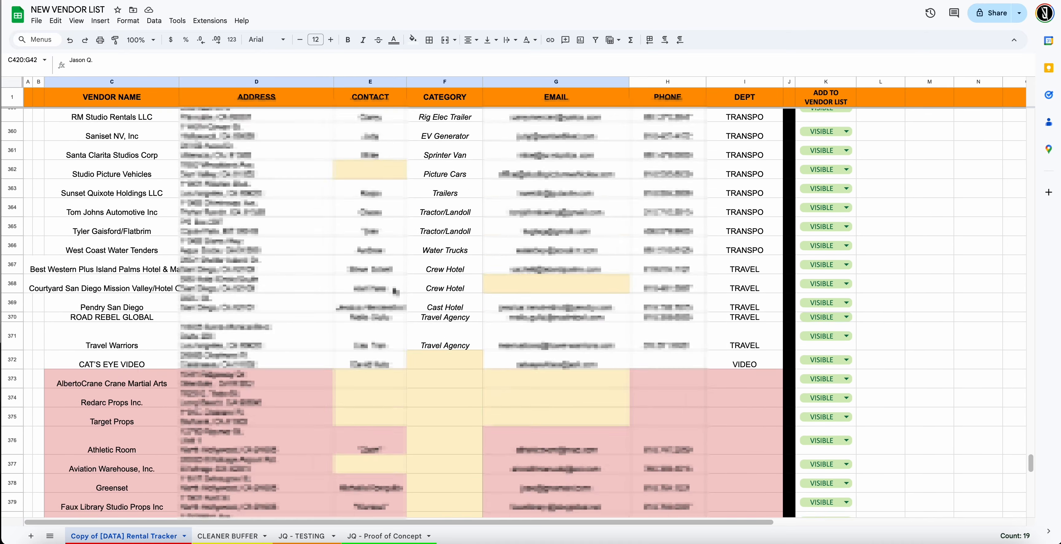
scroll(396, 291, down, 15)
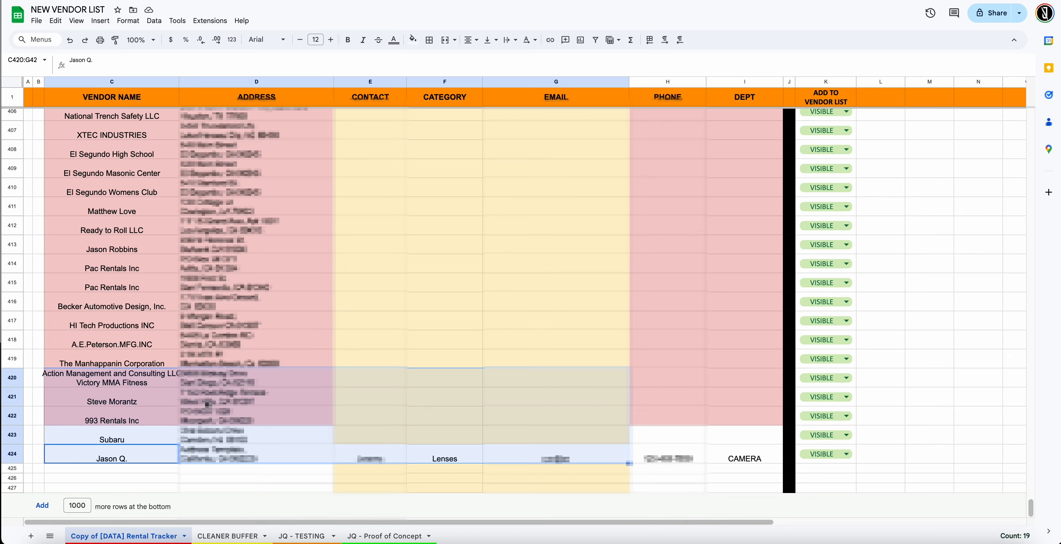
drag(103, 462, 822, 436)
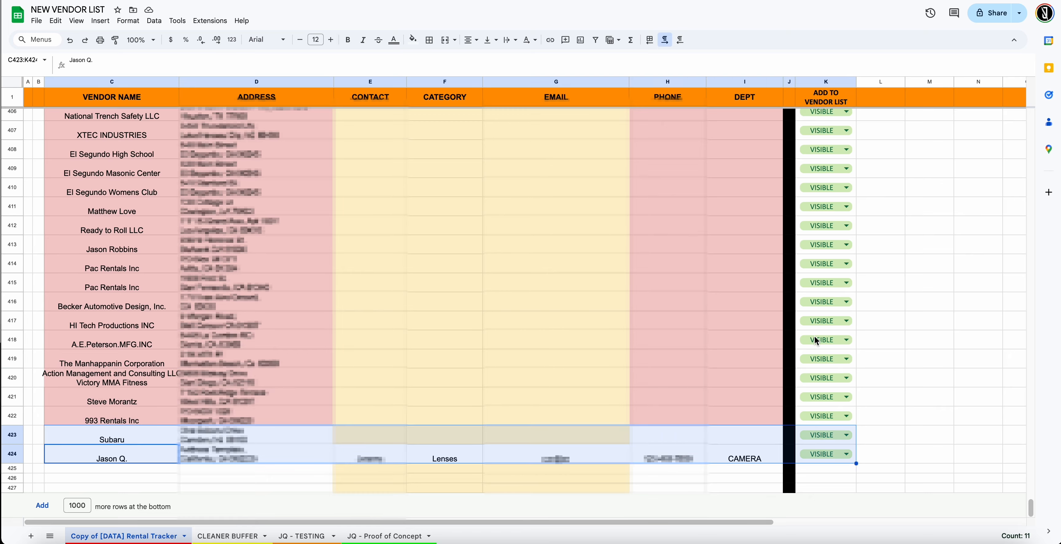
- Go from divider column J to the first Rental Tracker rows and check the ART and CAMERA vendors, cell F2 and the DEPT entries
click(794, 82)
scroll(841, 171, up, 15)
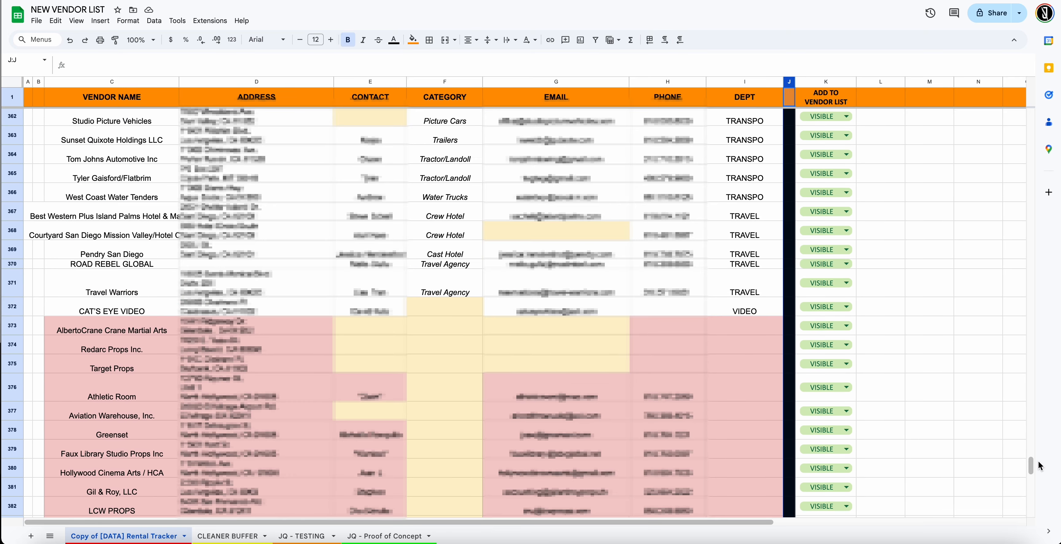
drag(1038, 466, 1031, 115)
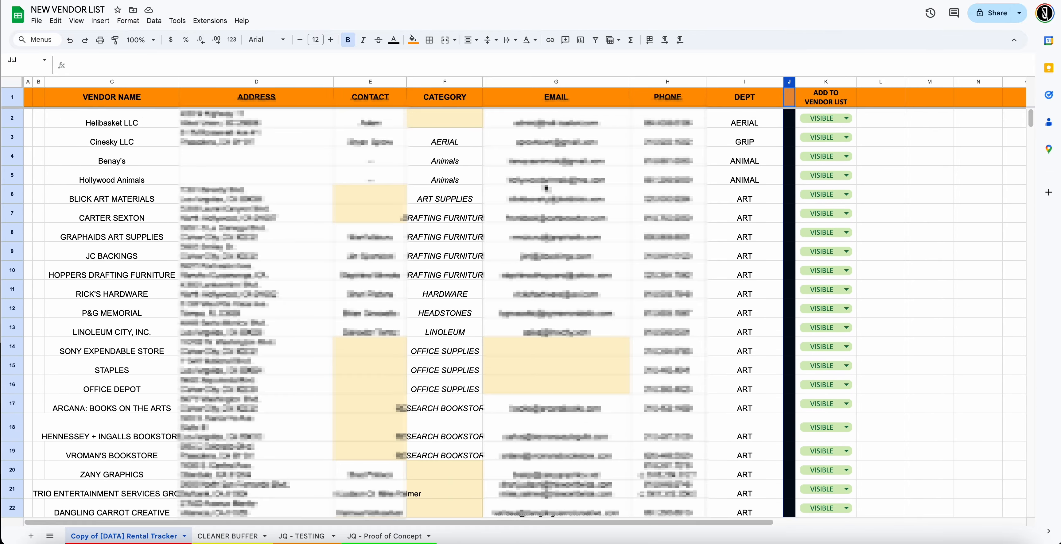
scroll(546, 188, down, 5)
scroll(542, 173, up, 5)
scroll(542, 172, down, 7)
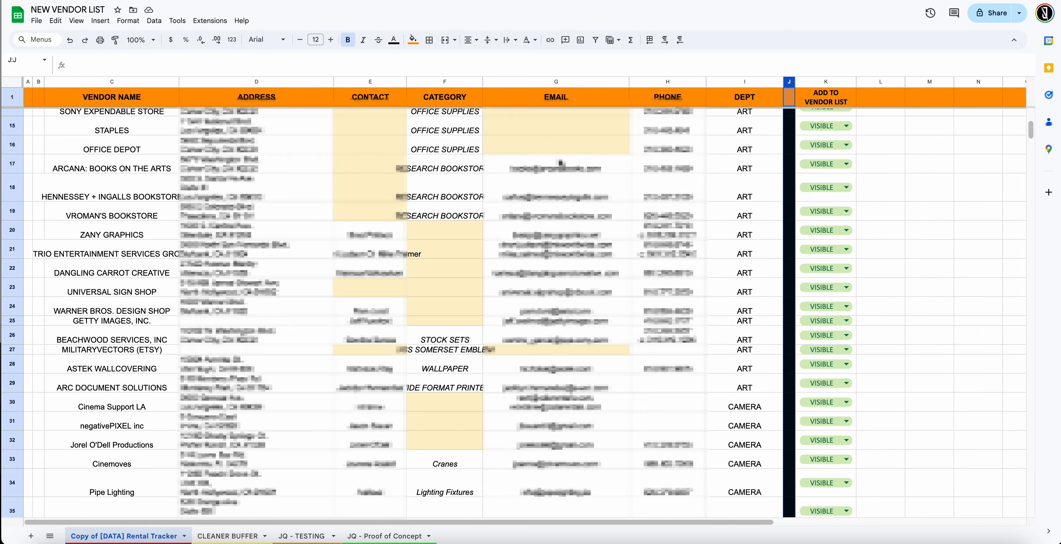
scroll(484, 196, up, 6)
click(456, 127)
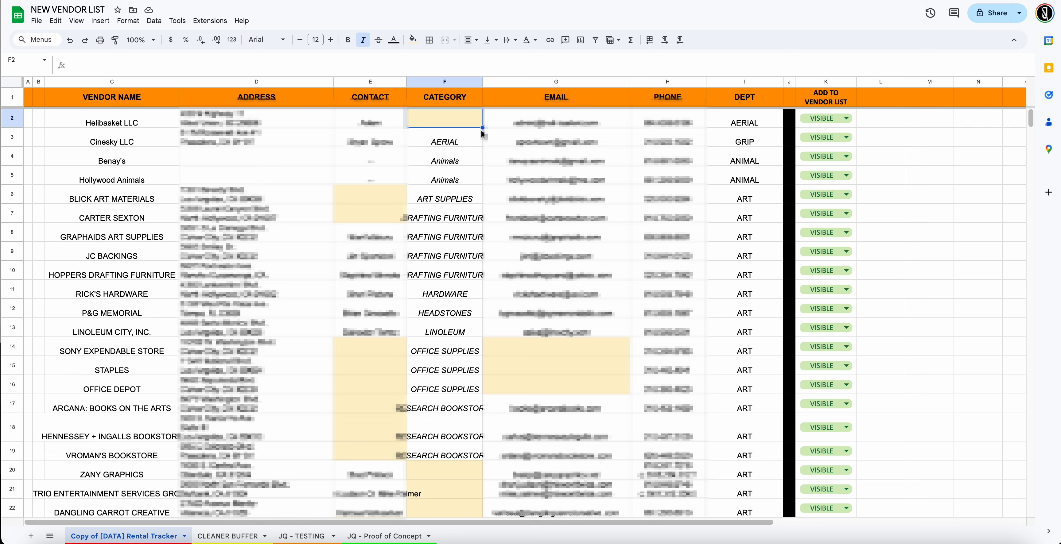
click(730, 131)
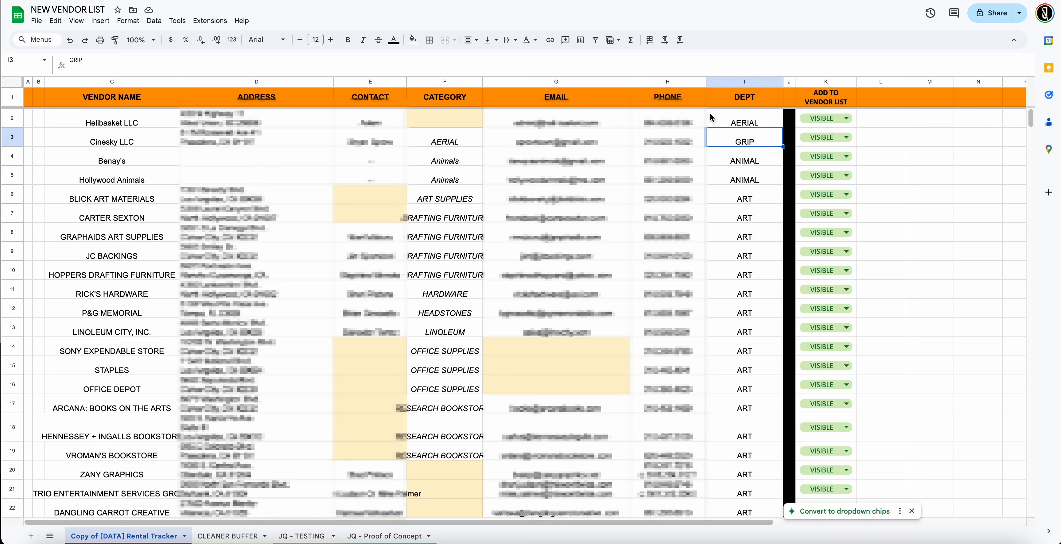
- Add the format hint (xxx-xxx-xxxx) on a second line of the PHONE header in H1
double_click(663, 105)
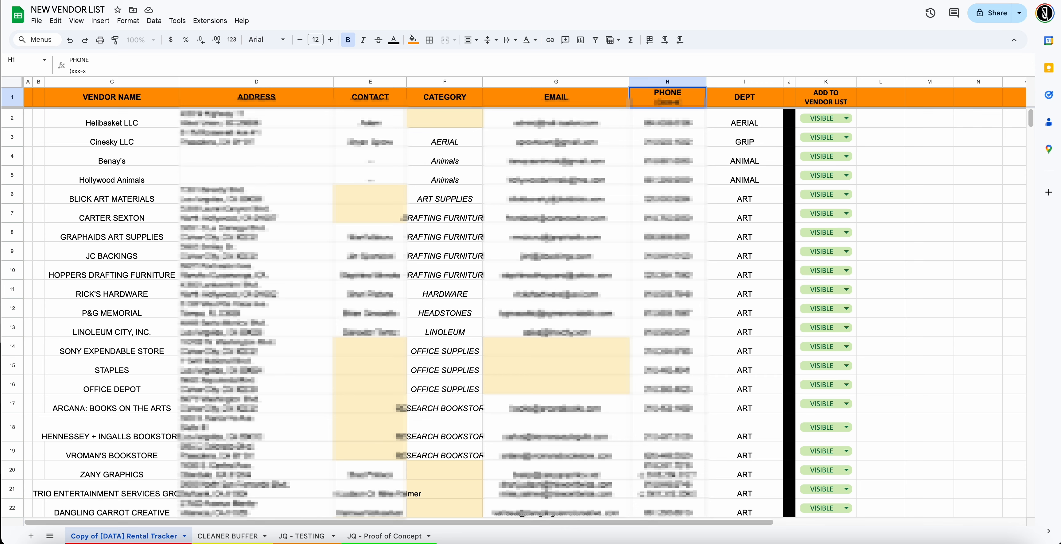
text(-xxxxx)
key(BackSpace)
text())
key(Return)
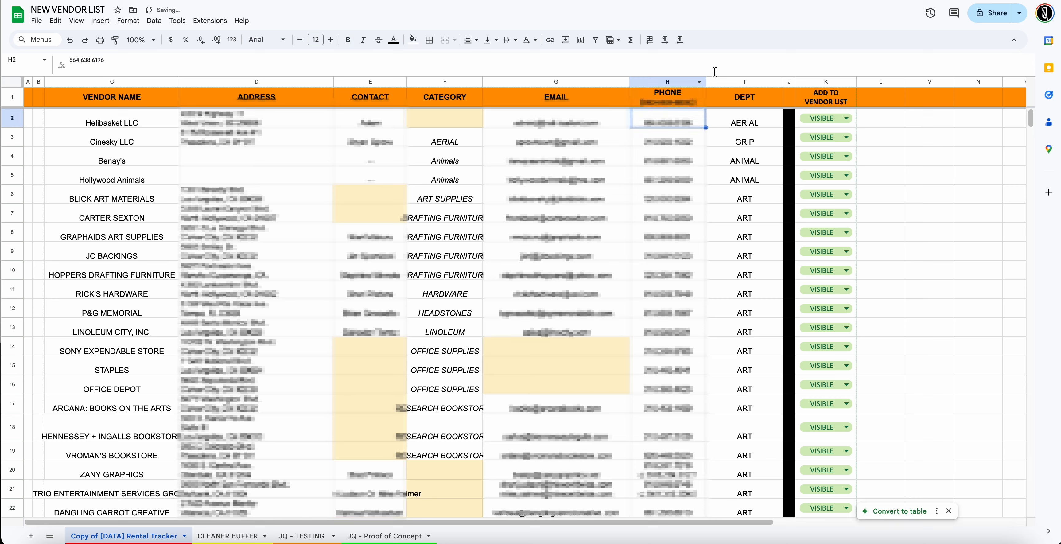
click(650, 181)
click(691, 105)
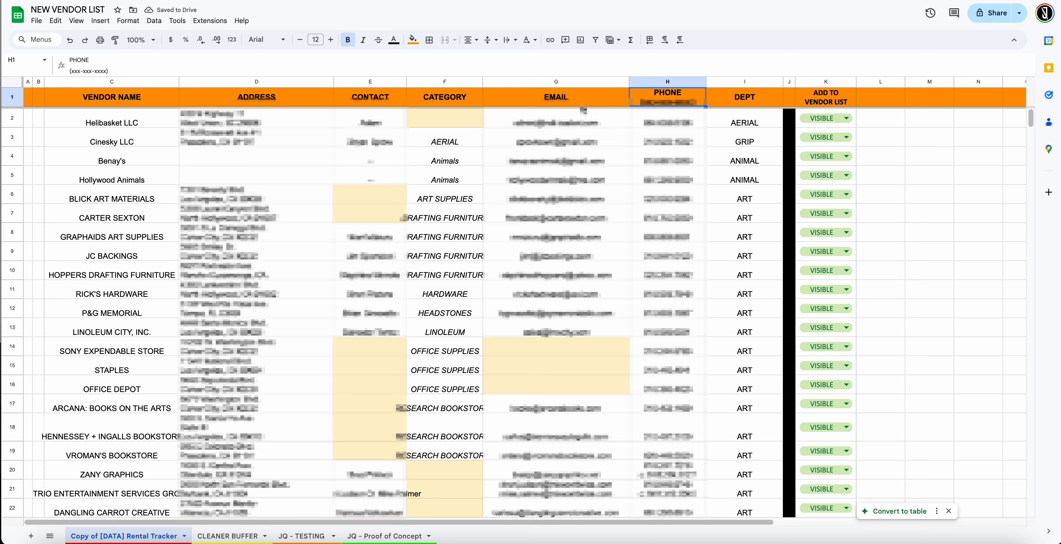
double_click(617, 104)
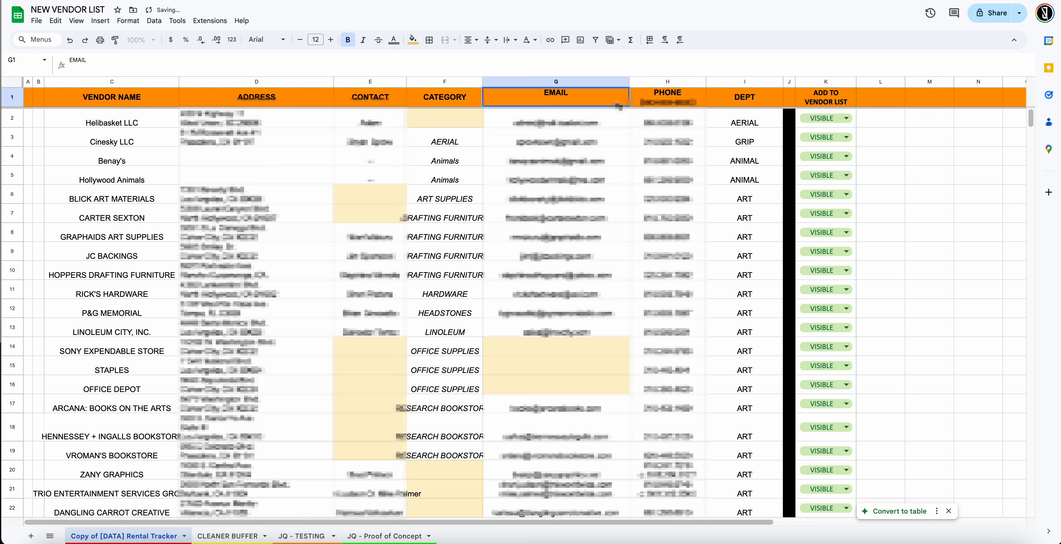
key(alt+Return)
text(x)
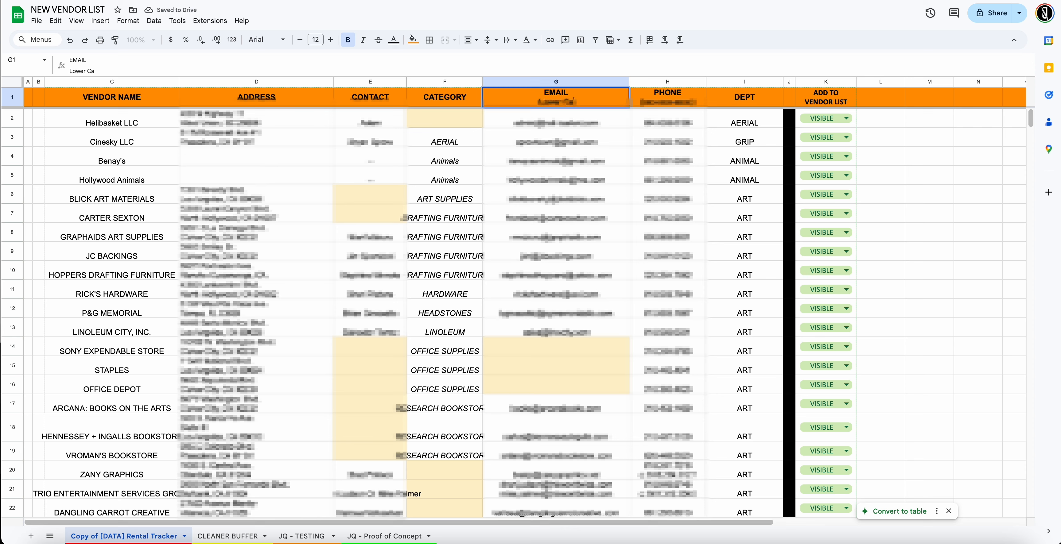
key(BackSpace)
key(BackSpace)
key(BackSpace)
key(BackSpace)
key(Return)
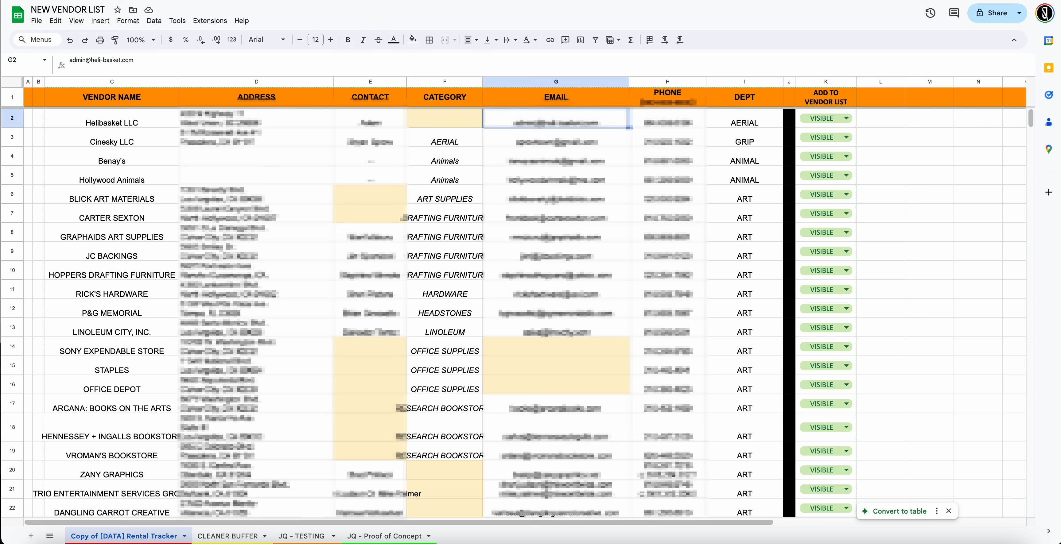
- Look through the PHONE and DEPT columns of the Rental Tracker from the first vendors to the GRIP rows, and recheck departments from I2
click(679, 102)
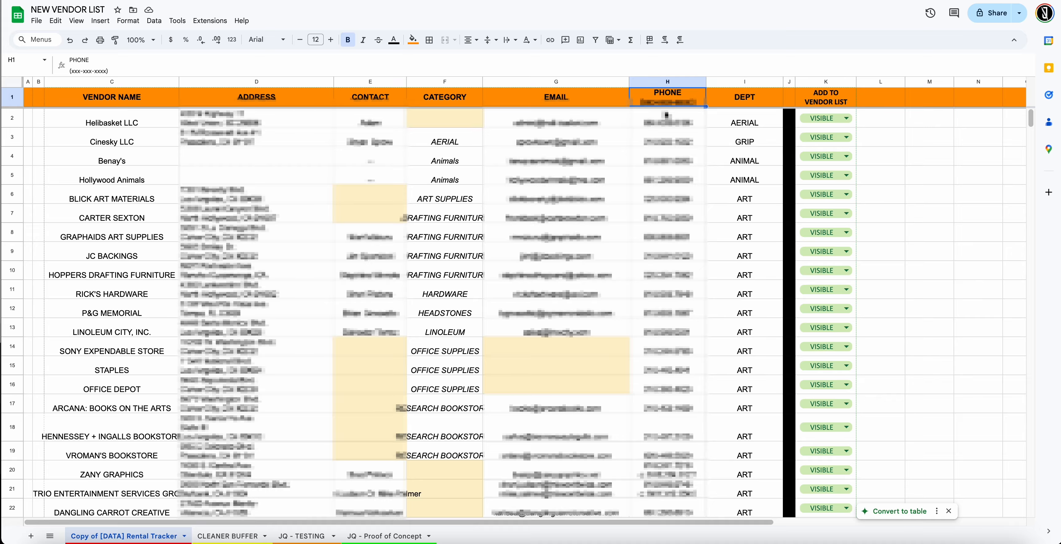
scroll(700, 140, down, 12)
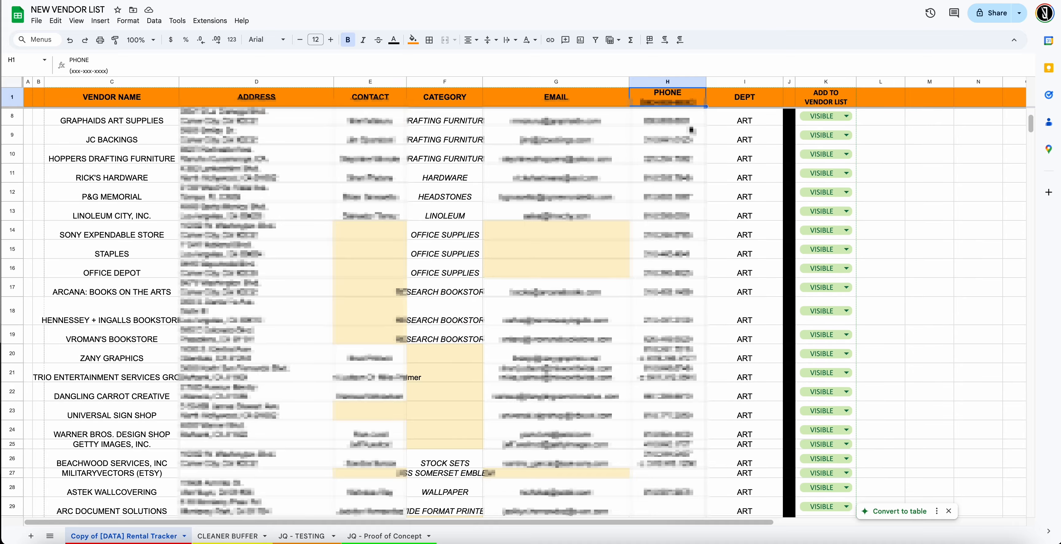
scroll(730, 197, down, 20)
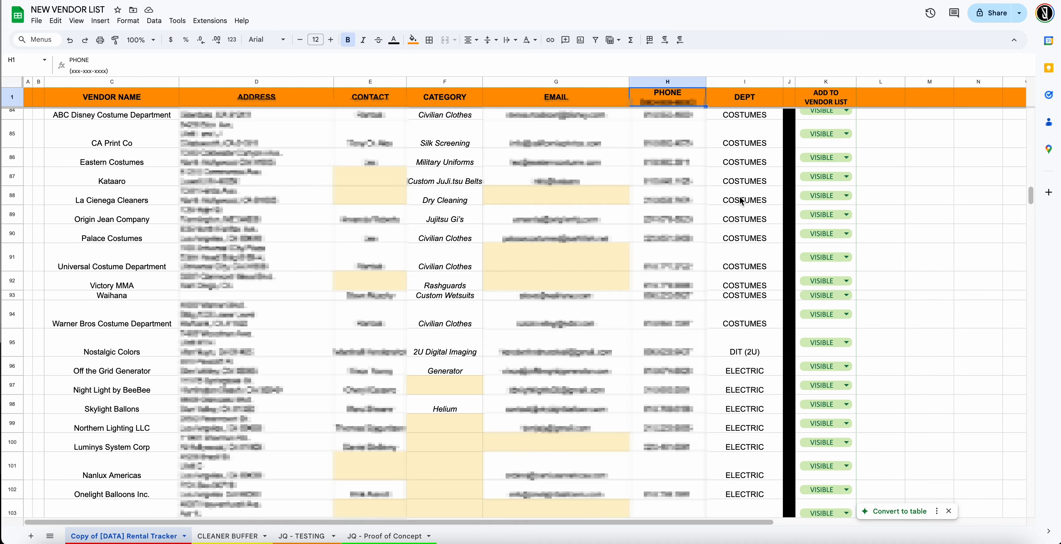
scroll(739, 201, down, 1)
scroll(739, 246, up, 20)
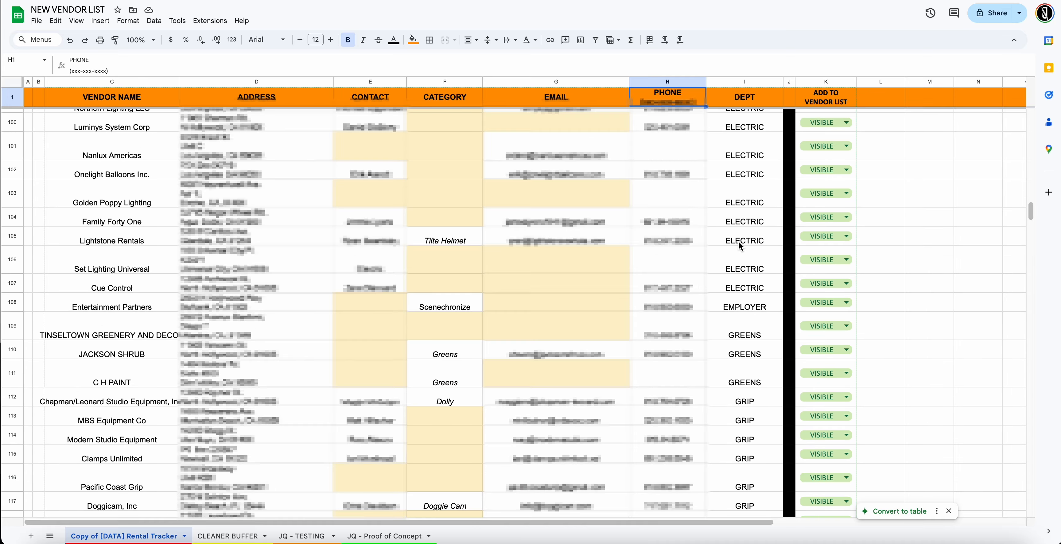
scroll(739, 246, up, 17)
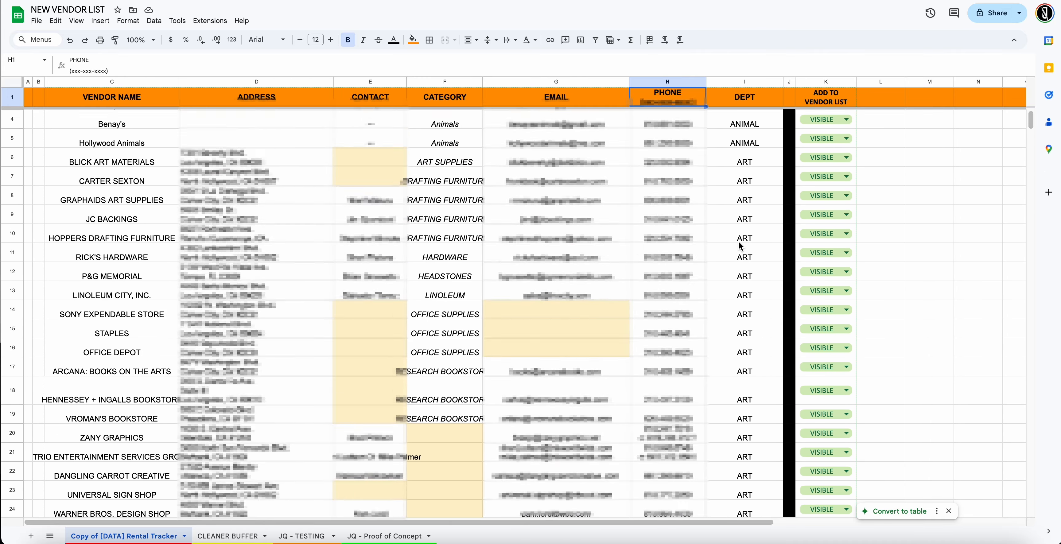
click(757, 121)
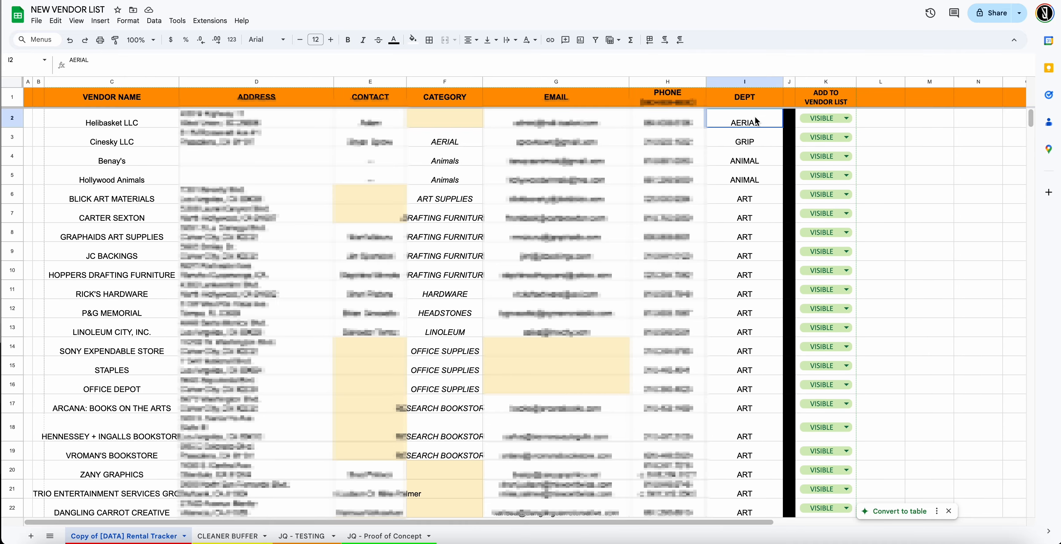
scroll(760, 132, down, 11)
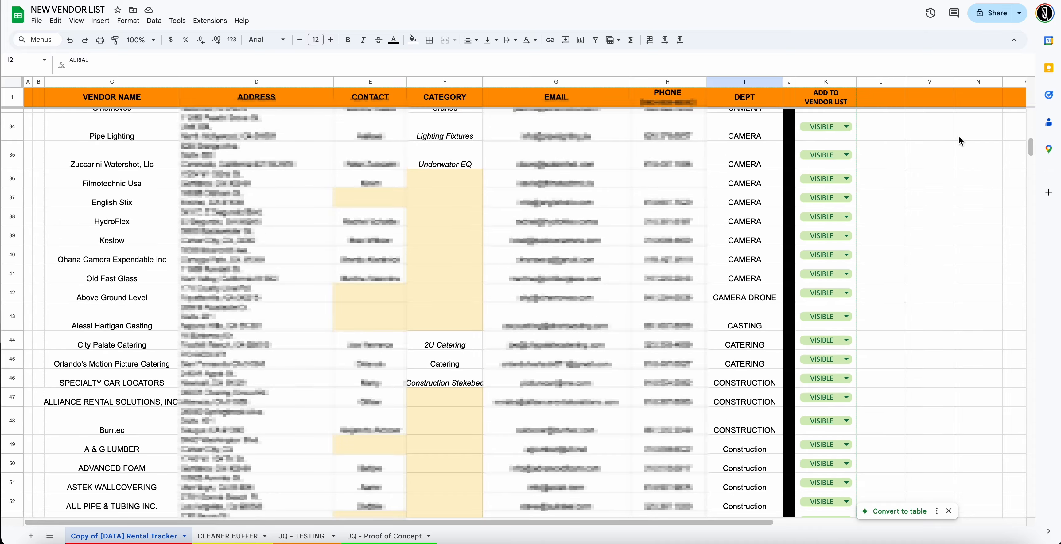
- Insert an empty column directly after the DEPT column in the Rental Tracker
drag(1031, 150, 1014, 117)
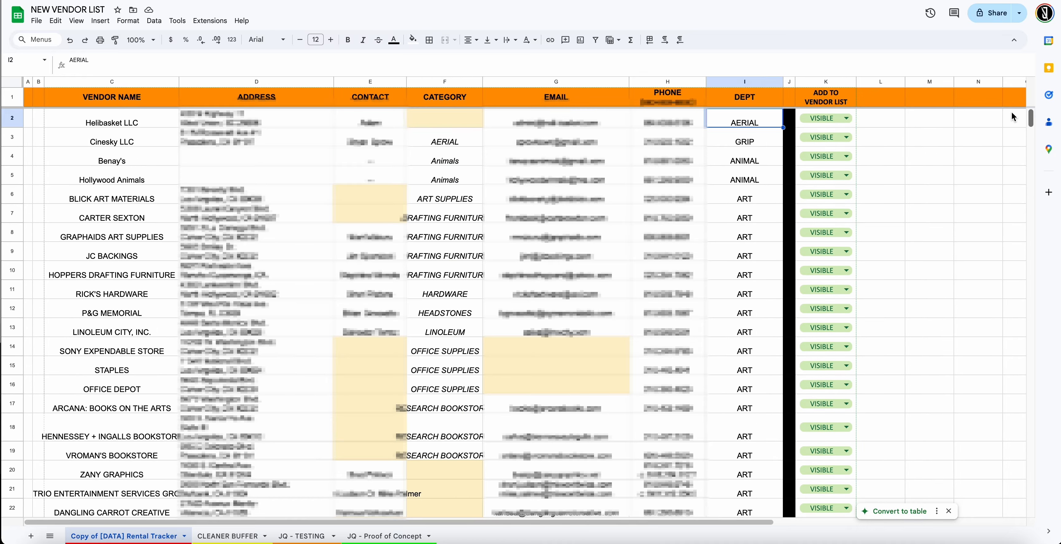
scroll(777, 183, down, 10)
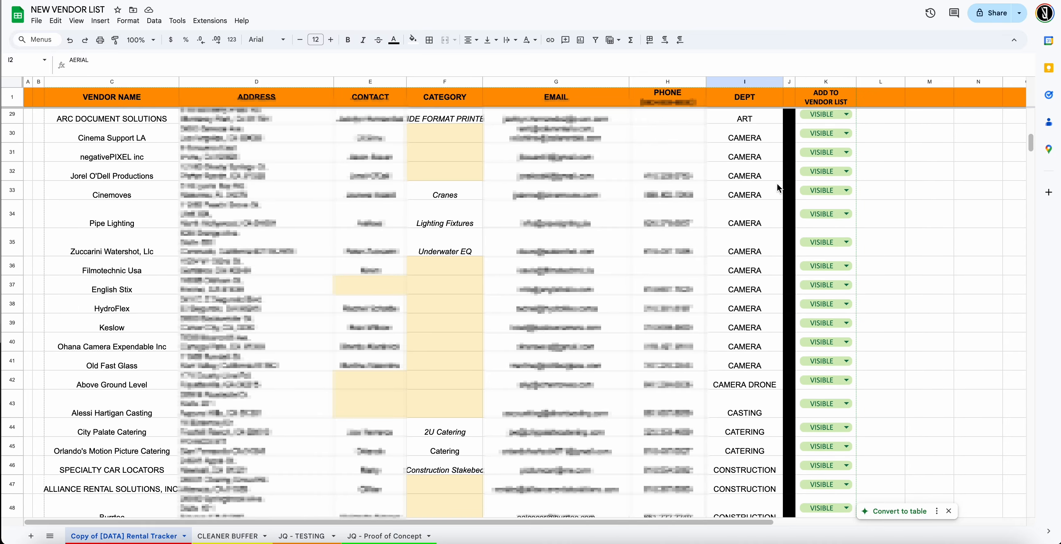
scroll(775, 187, up, 10)
click(757, 82)
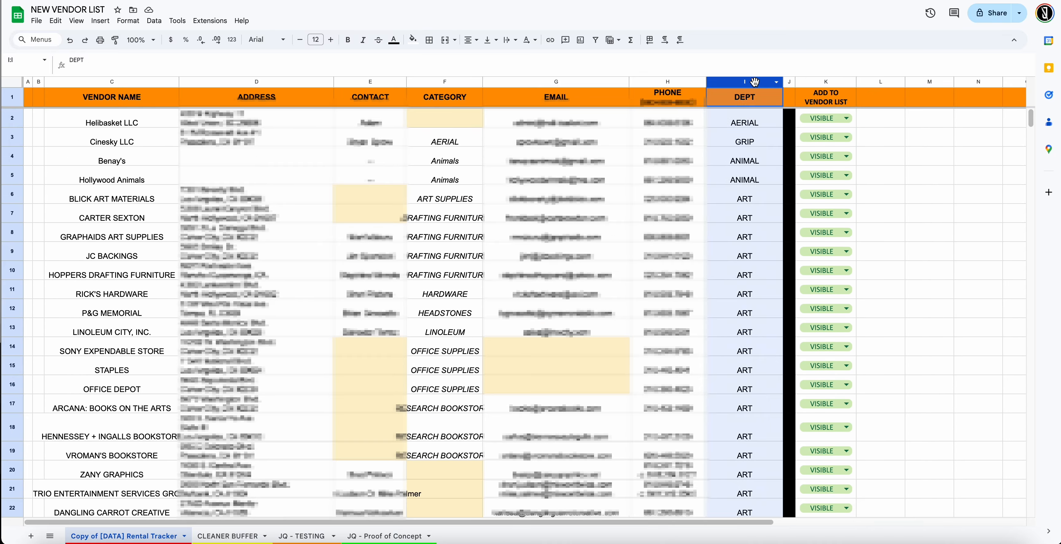
right_click(755, 83)
click(814, 180)
click(750, 123)
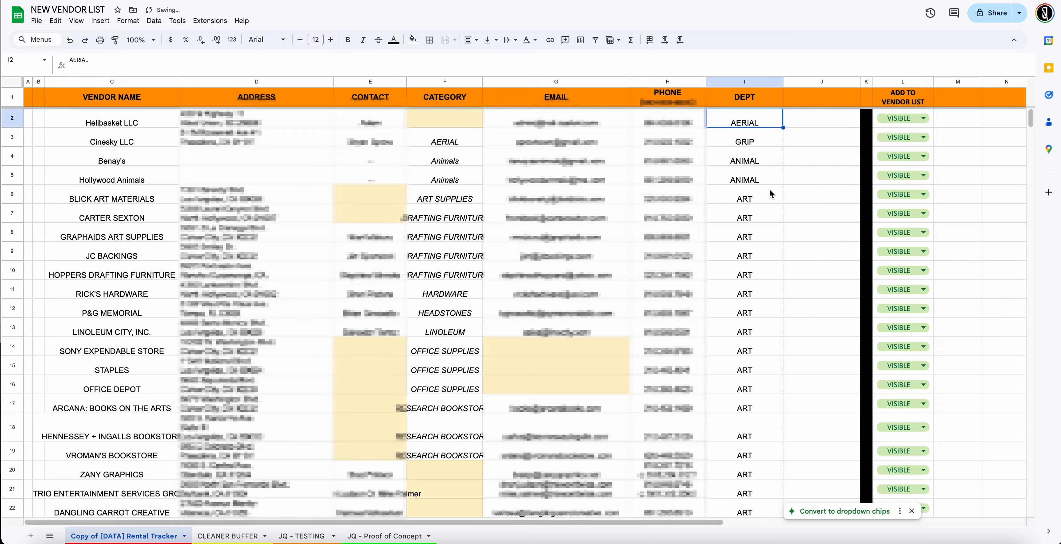
- Try converting the DEPT entries in I2:I424 into dropdowns built from the existing department values
scroll(783, 231, down, 7)
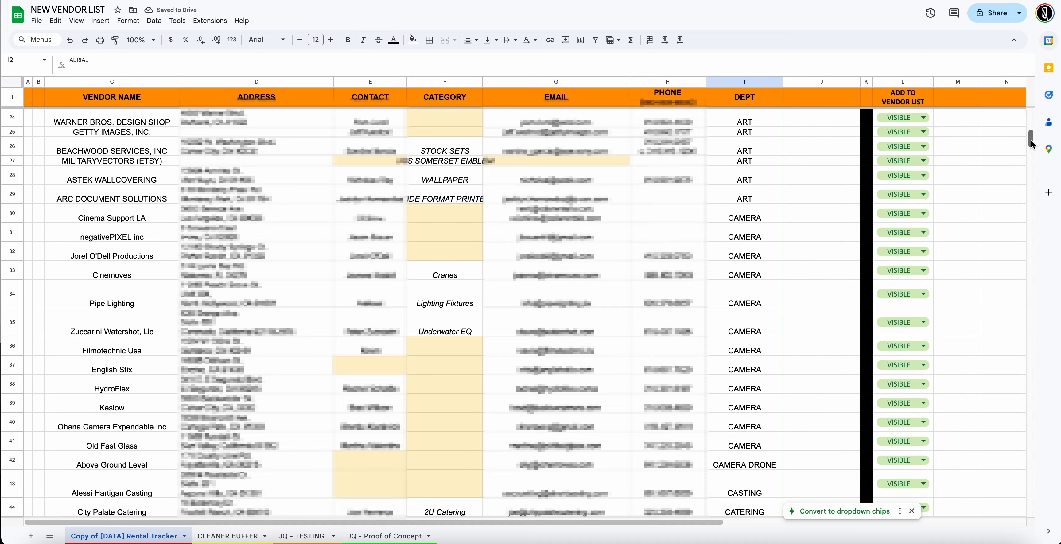
drag(1031, 142, 1048, 41)
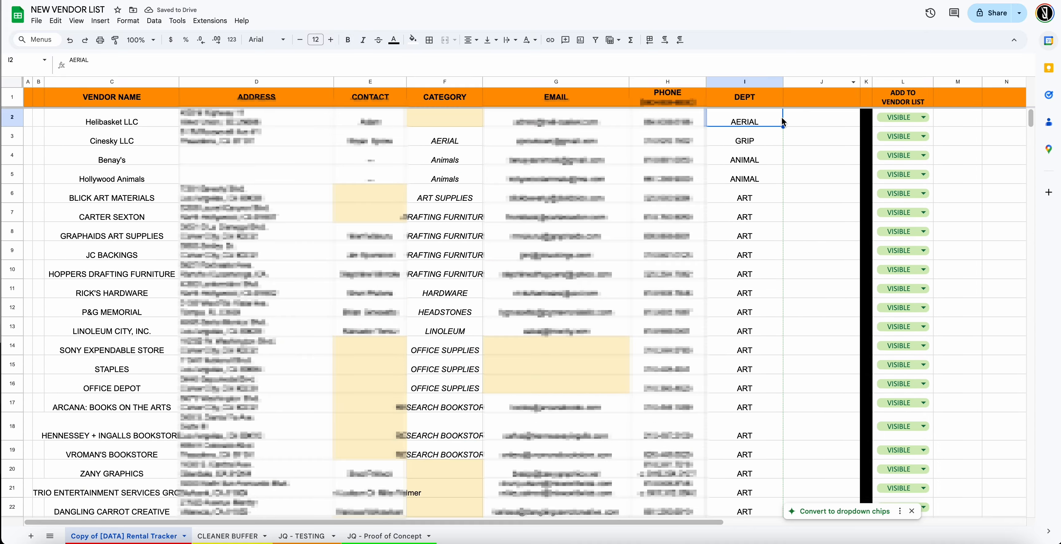
scroll(782, 120, down, 9)
scroll(835, 130, up, 9)
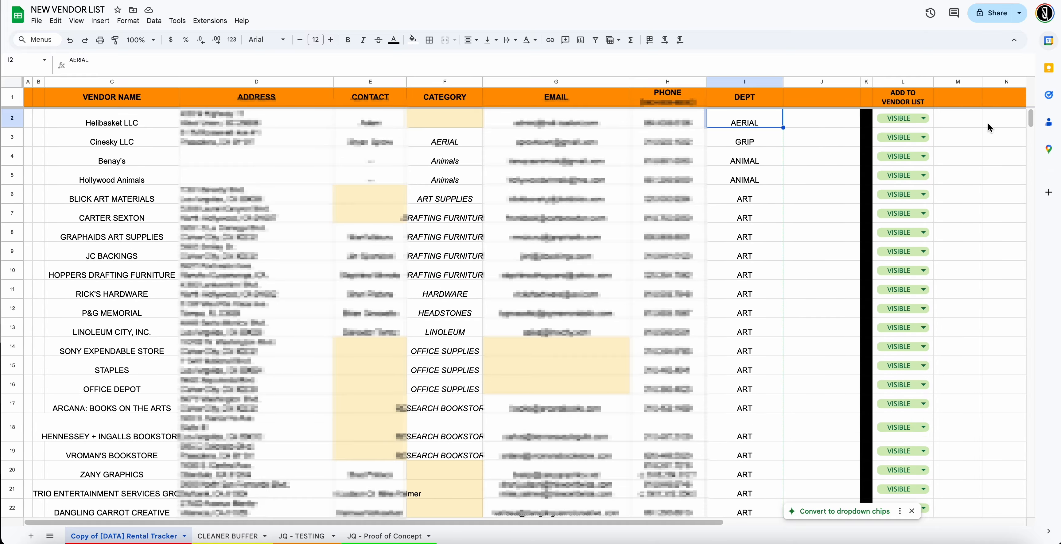
scroll(1033, 93, down, 2)
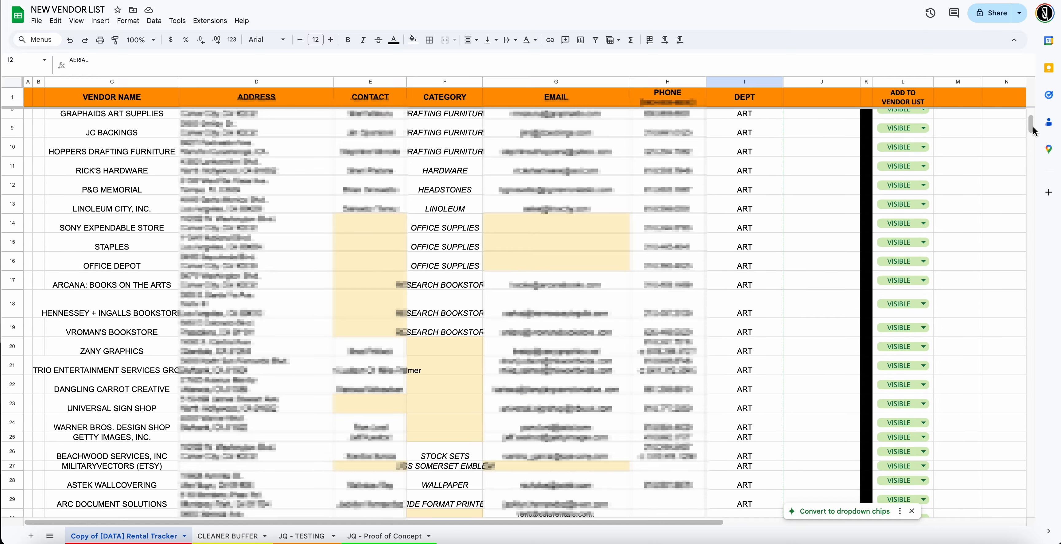
drag(1033, 131, 912, 471)
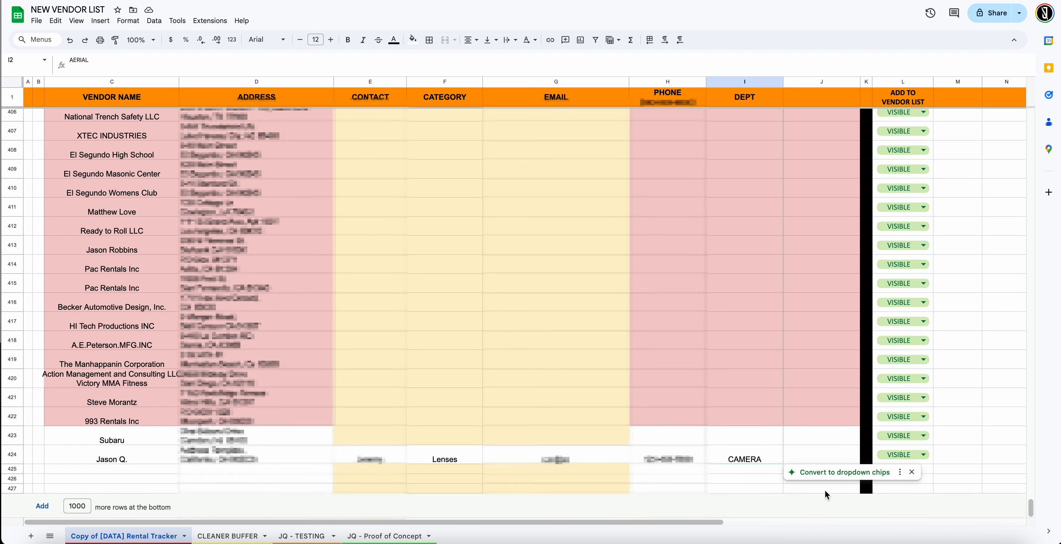
shift+click(762, 457)
scroll(760, 412, up, 8)
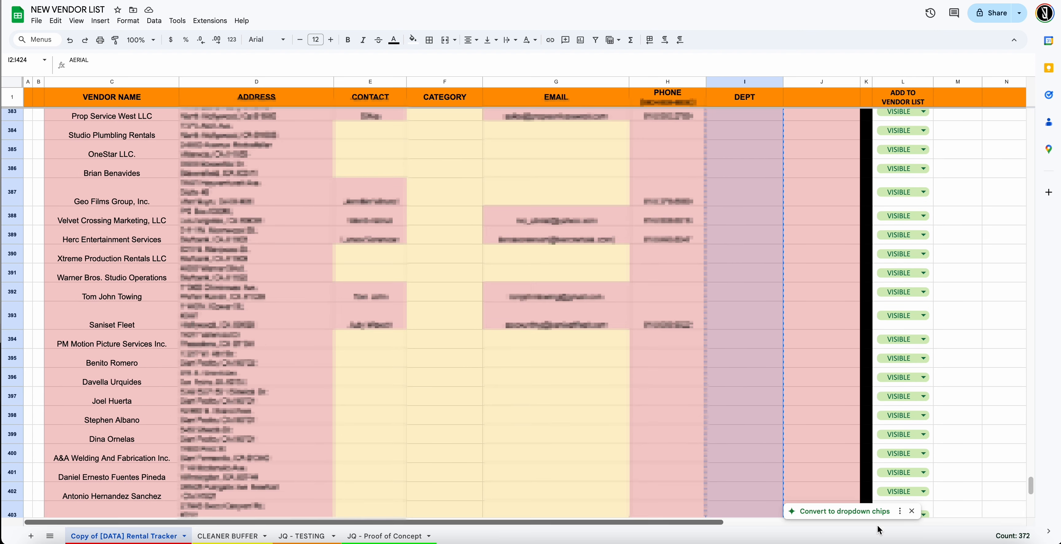
click(851, 515)
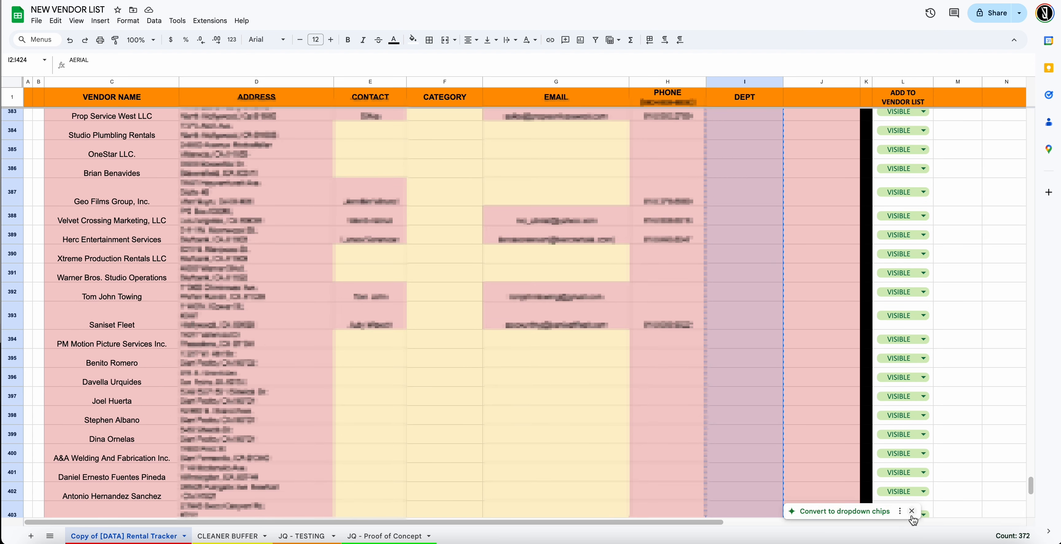
drag(1032, 488, 957, 65)
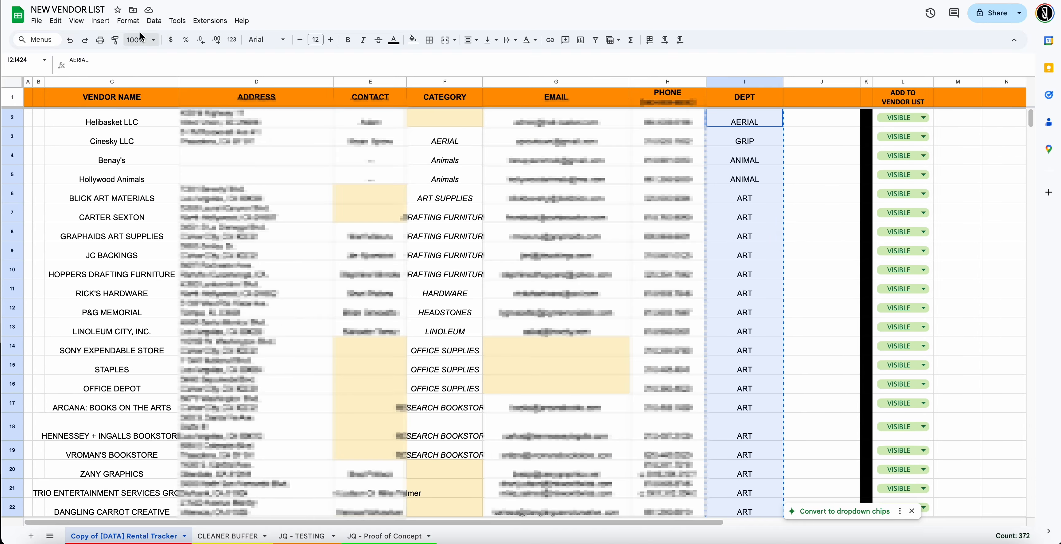
click(100, 21)
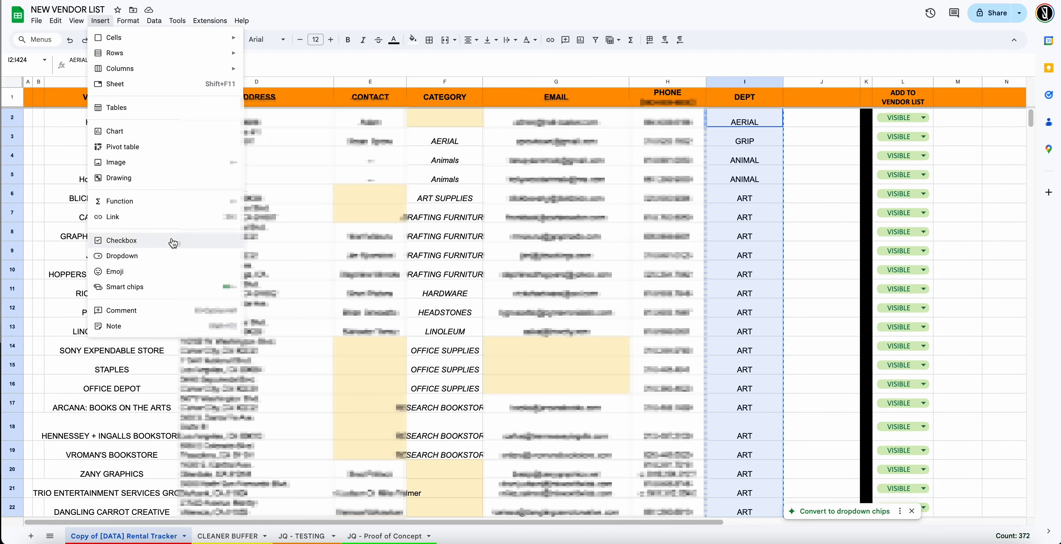
click(191, 256)
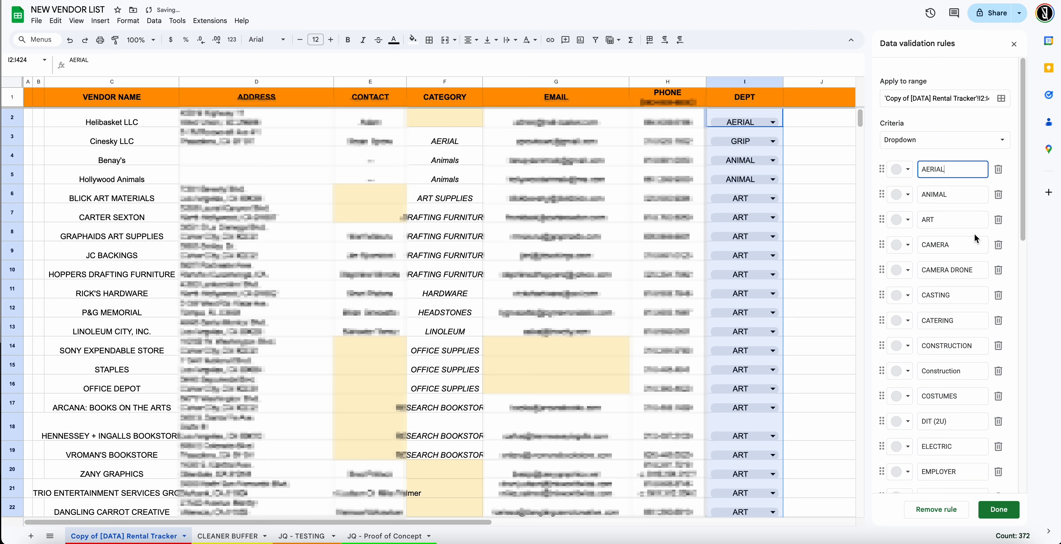
- Review the department items in the new dropdown rule and accept the rule
scroll(976, 239, down, 15)
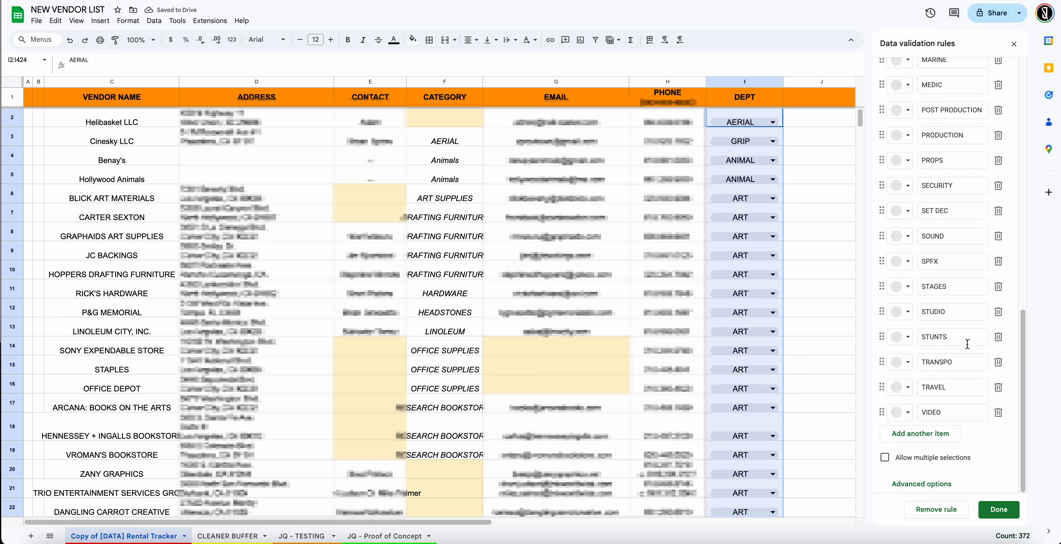
scroll(968, 344, up, 15)
scroll(965, 351, down, 15)
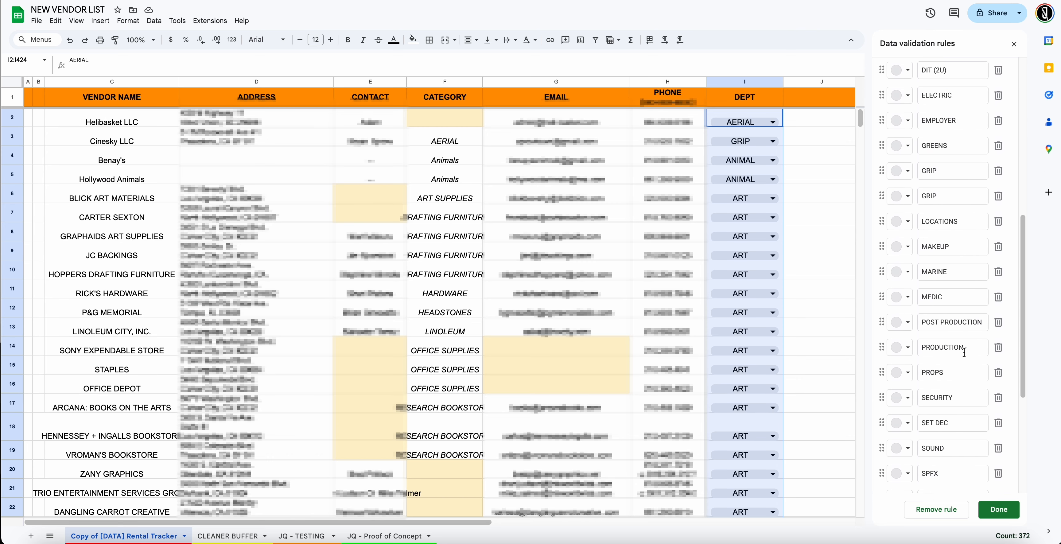
click(999, 509)
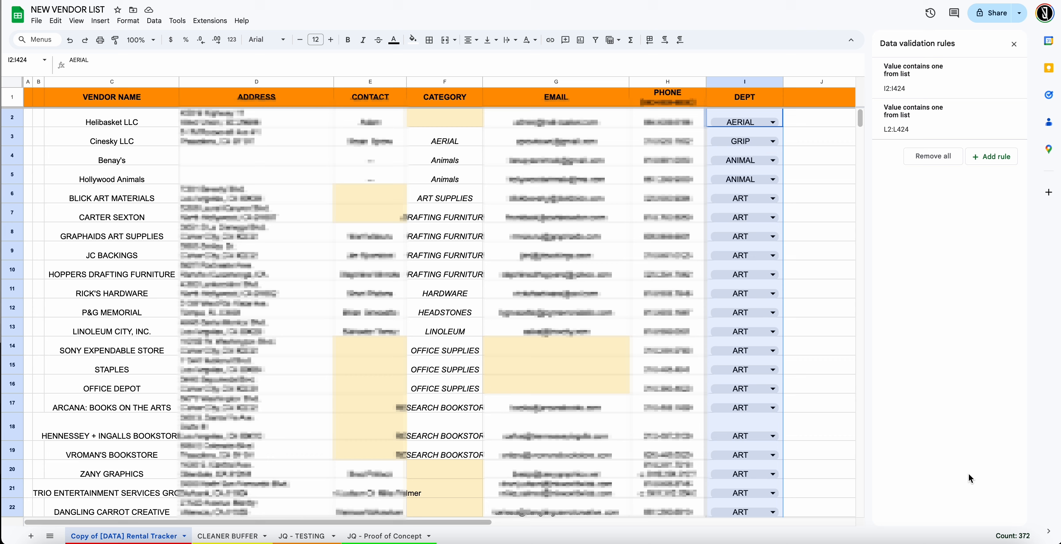
click(812, 259)
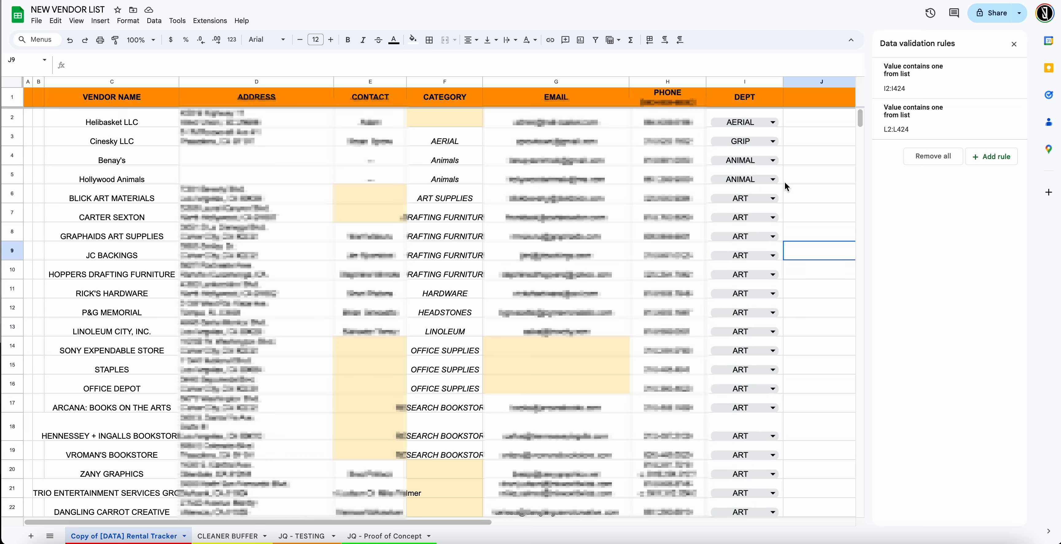
- Open the DEPT dropdown in I2 and examine the department options for duplicates and inconsistent spelling or capitalization
click(760, 82)
click(778, 124)
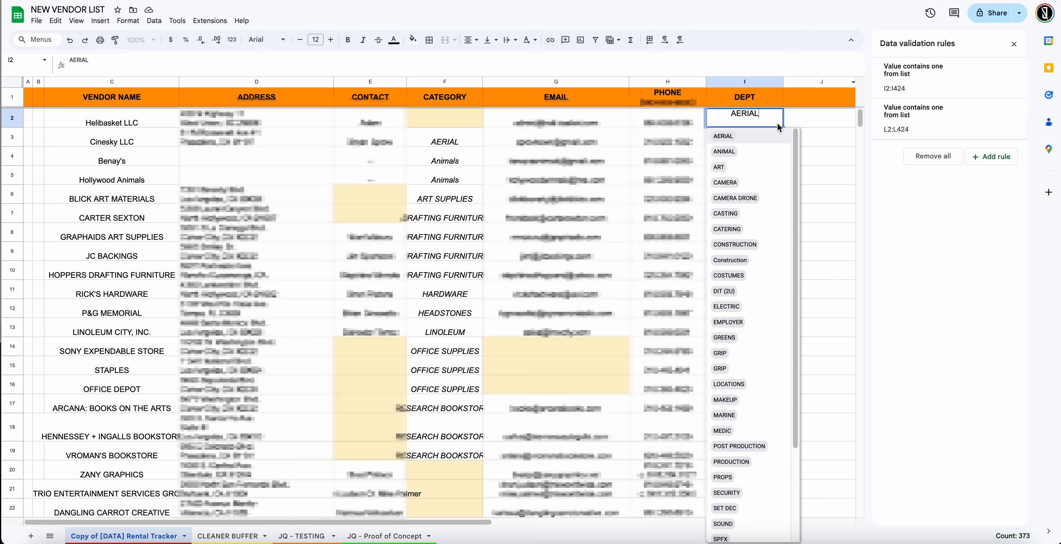
scroll(757, 226, down, 3)
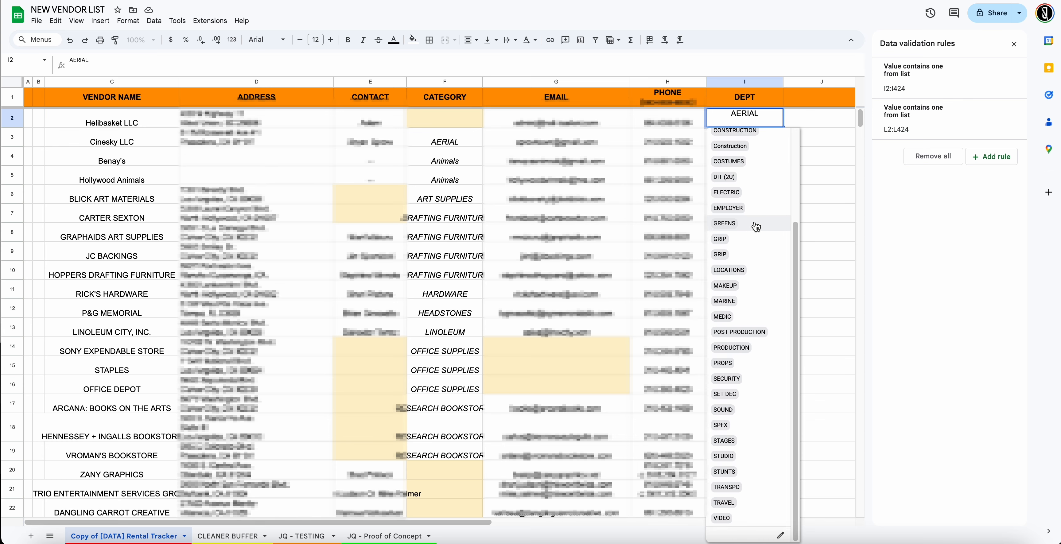
scroll(759, 235, up, 3)
scroll(766, 236, down, 3)
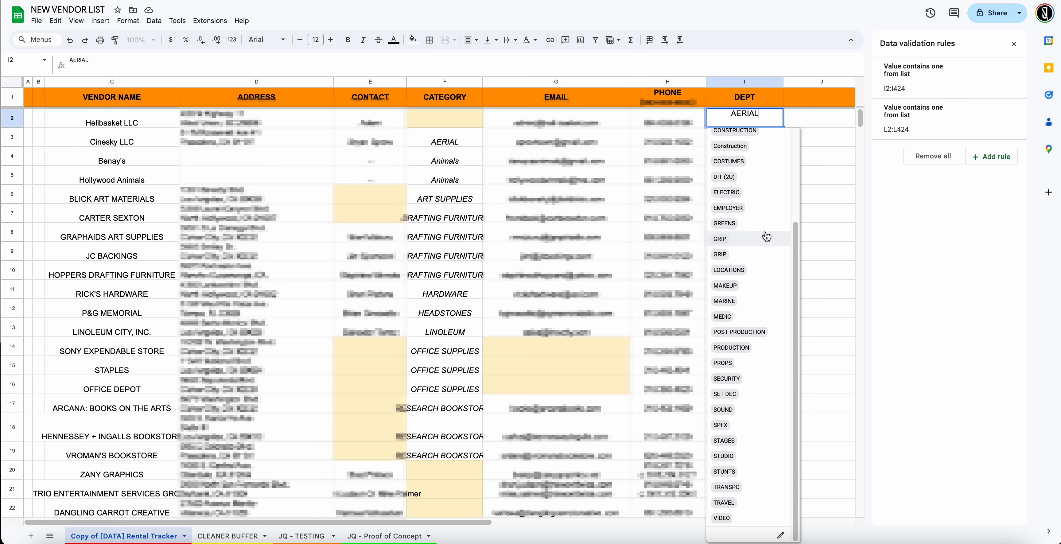
scroll(767, 236, up, 3)
scroll(767, 237, down, 3)
scroll(767, 236, up, 1)
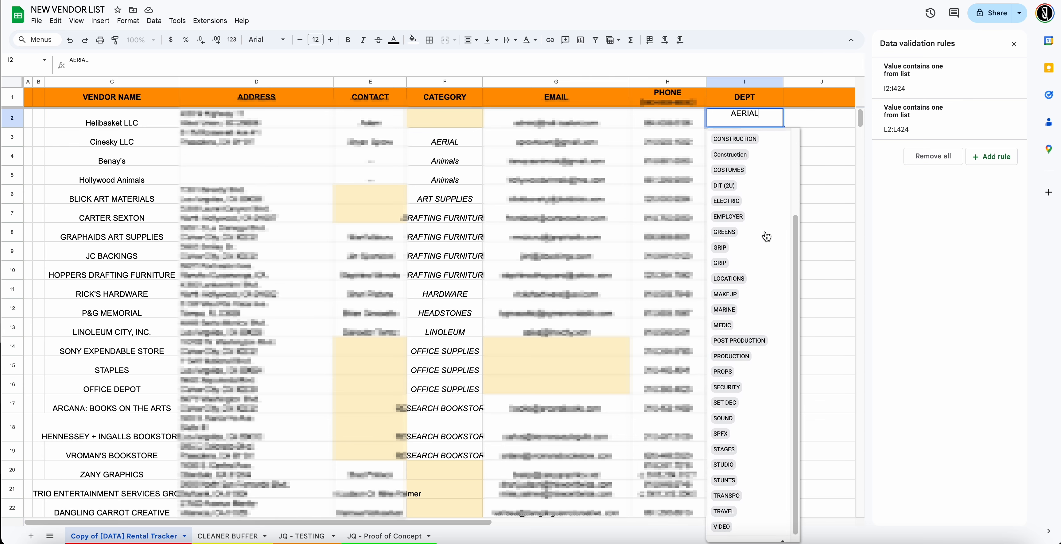
click(834, 202)
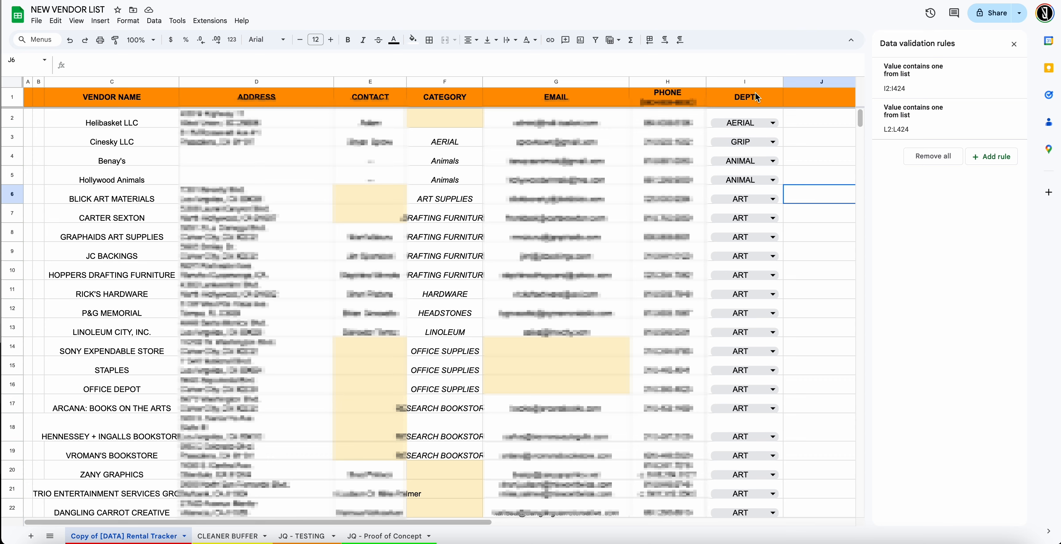
- Undo the dropdown conversion of the DEPT entries
click(801, 113)
key(super+z)
click(787, 134)
click(751, 120)
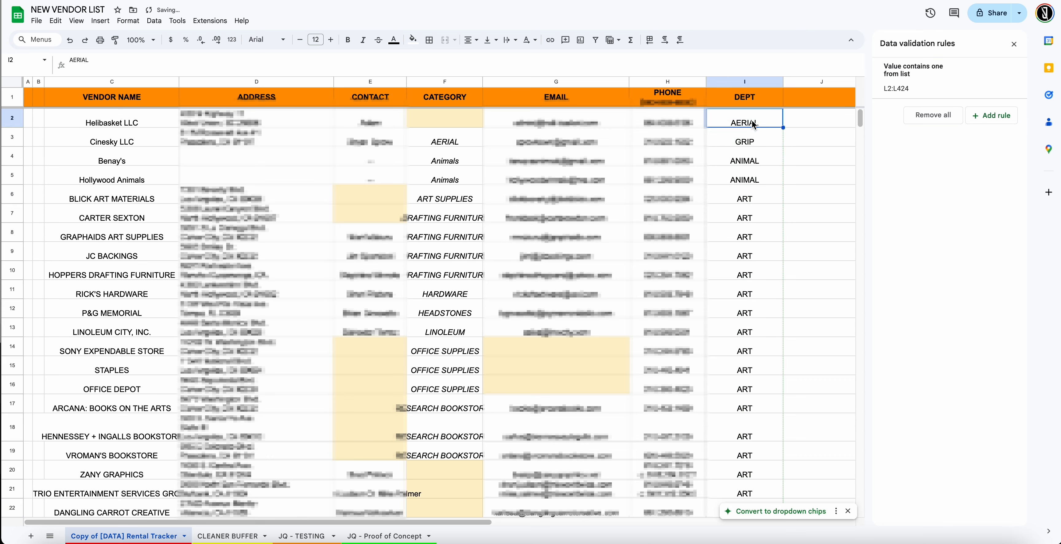
click(761, 81)
key(super+c)
click(814, 117)
click(818, 103)
click(820, 83)
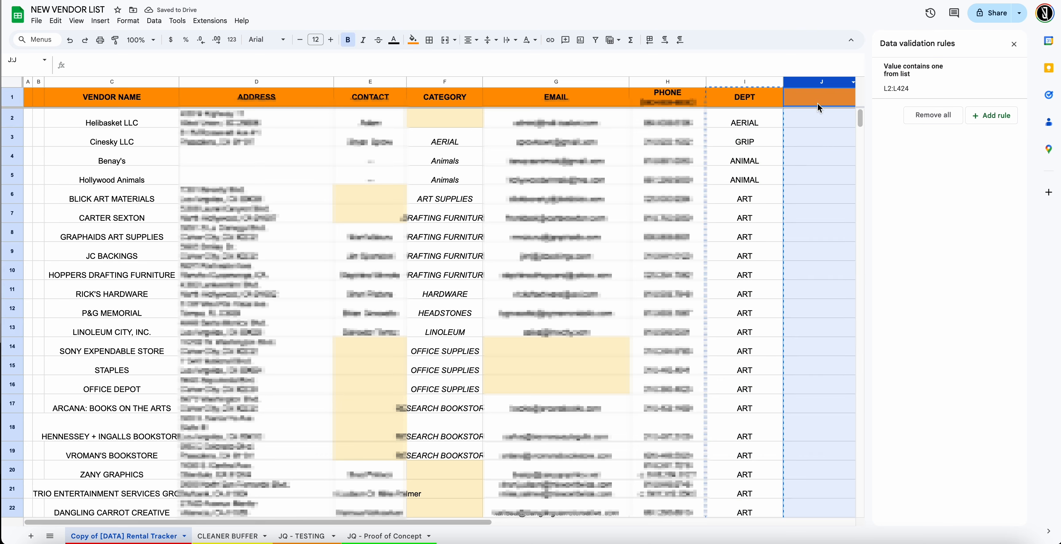
click(809, 352)
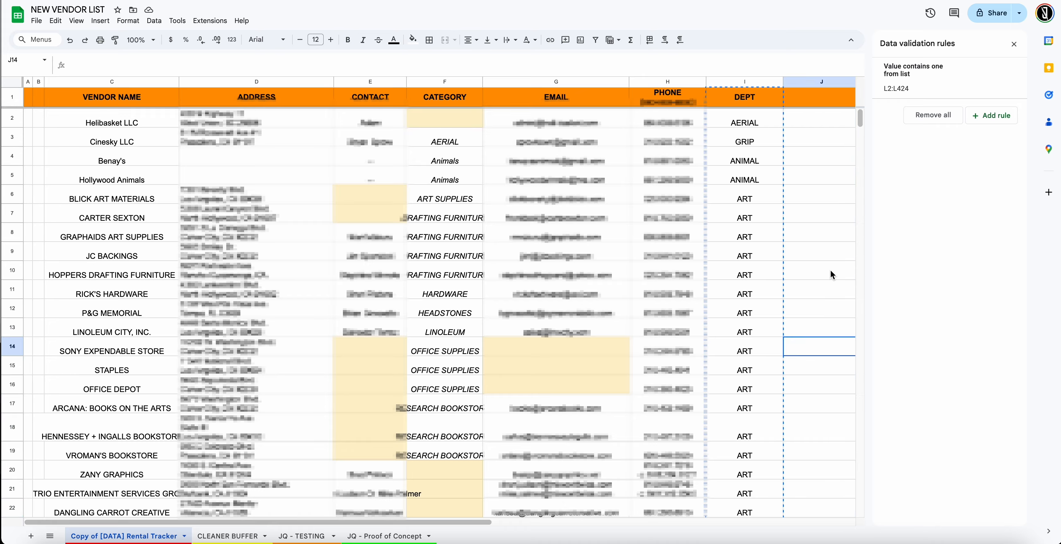
- Enter the formula =ARRAYFORMULA(UPPER(I:I)) in J2 to convert the DEPT column to uppercase
scroll(831, 270, right, 6)
click(550, 121)
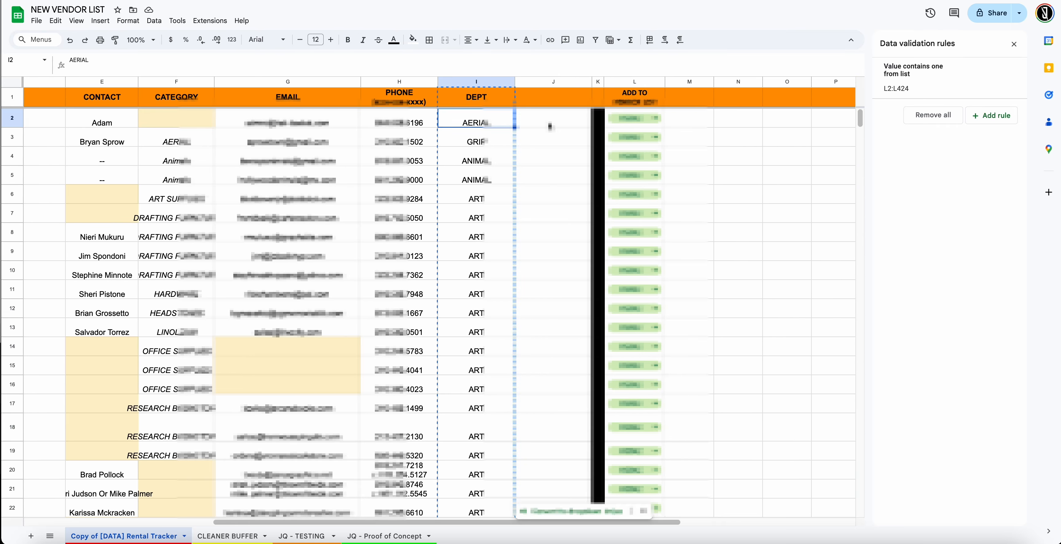
text(=arrayf)
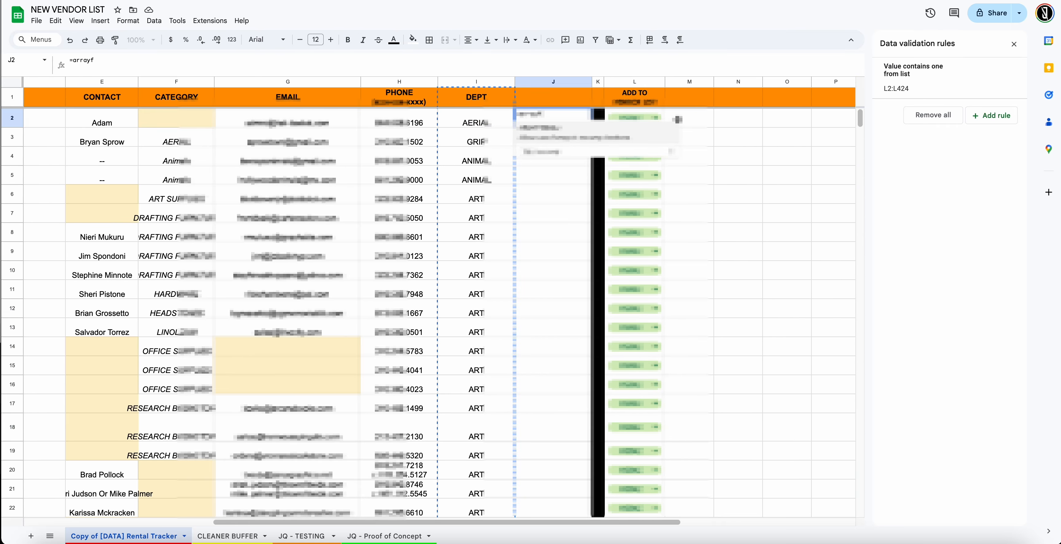
key(Tab)
click(480, 84)
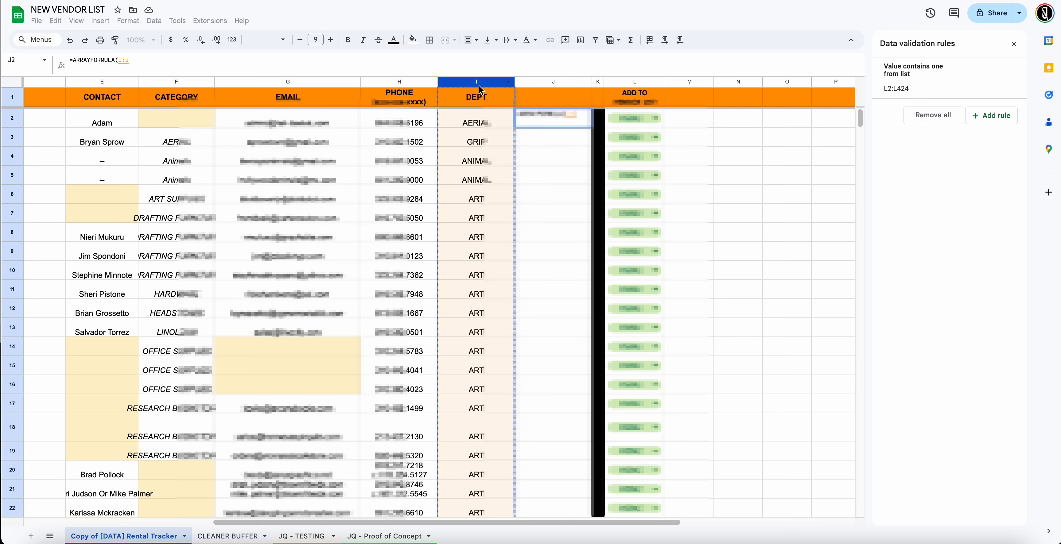
text())
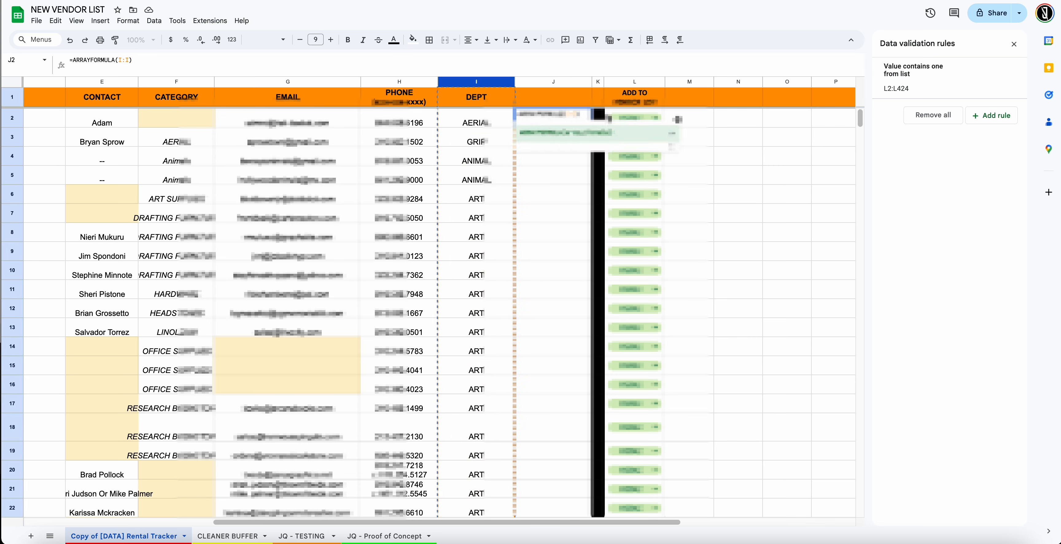
text(UPPER)
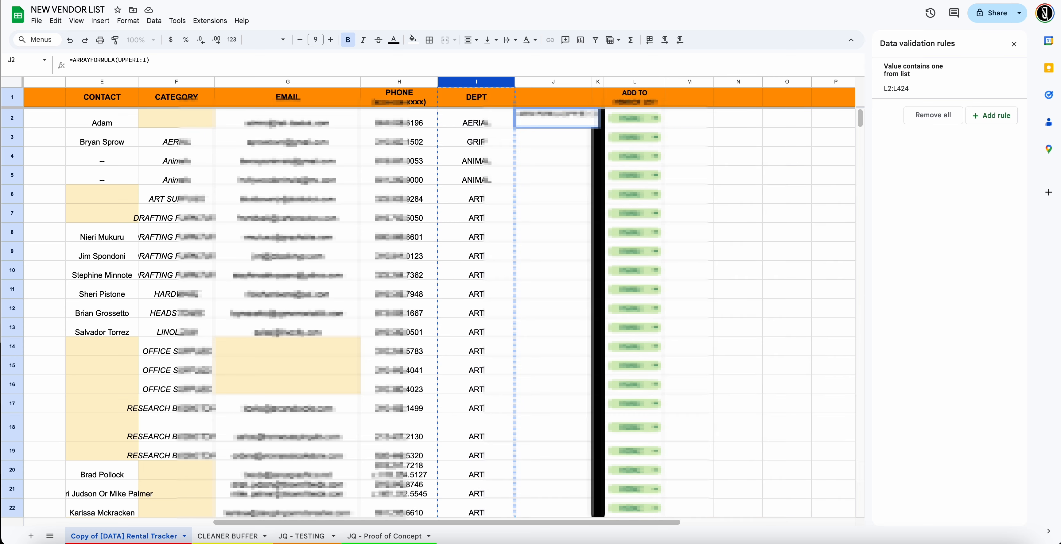
text(()
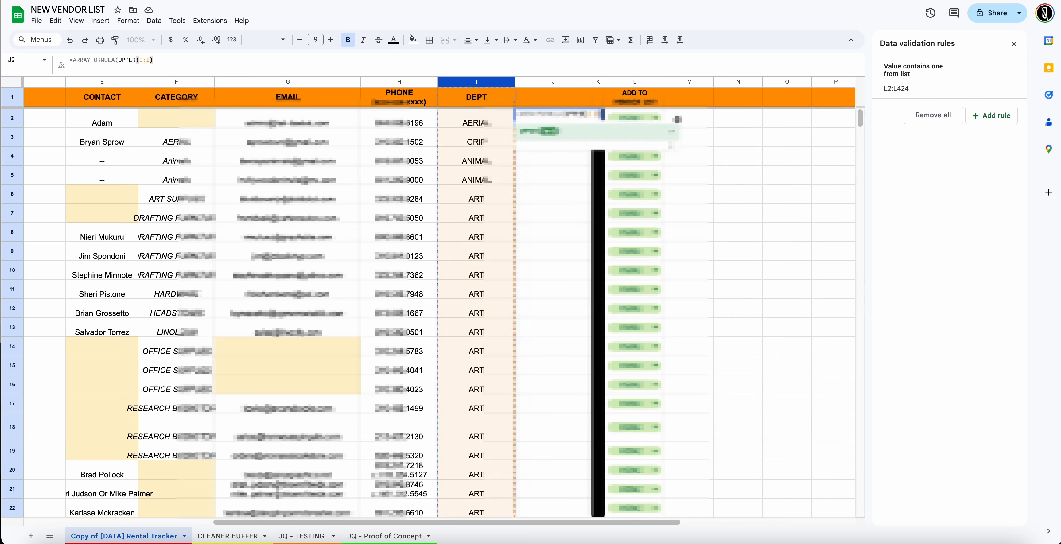
key(Return)
- Reopen the uppercase array formula in J2 for editing and commit it again
click(567, 124)
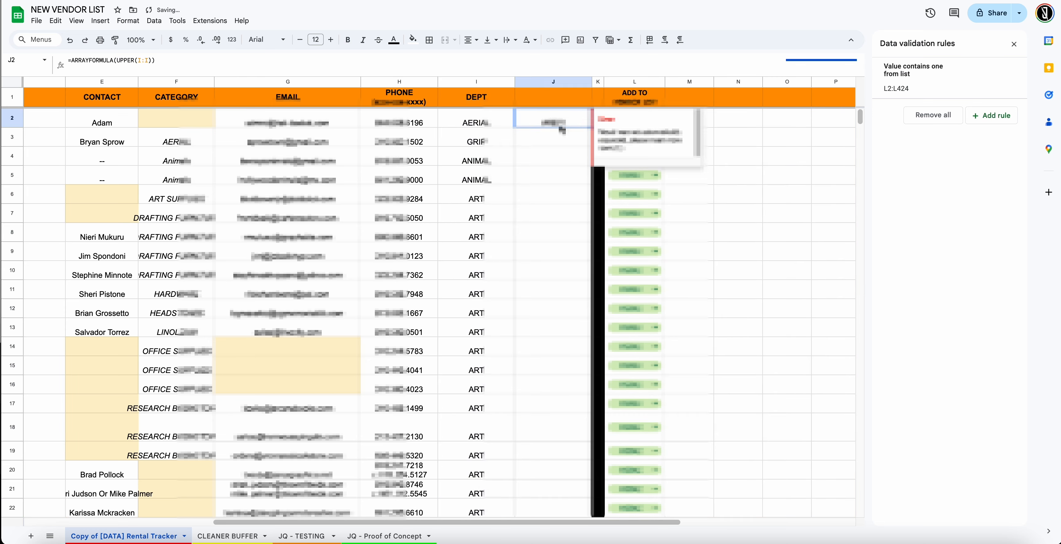
double_click(562, 124)
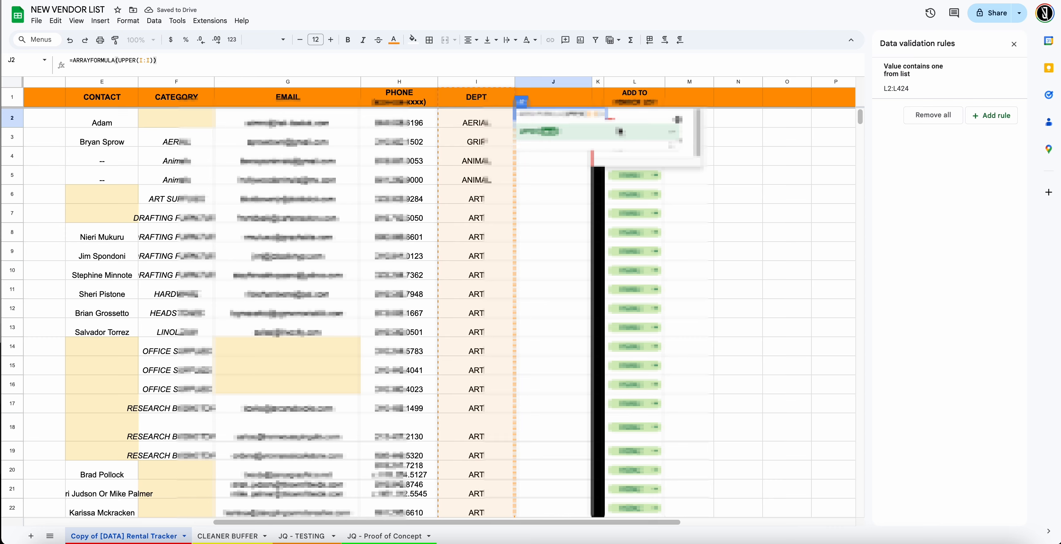
key(Return)
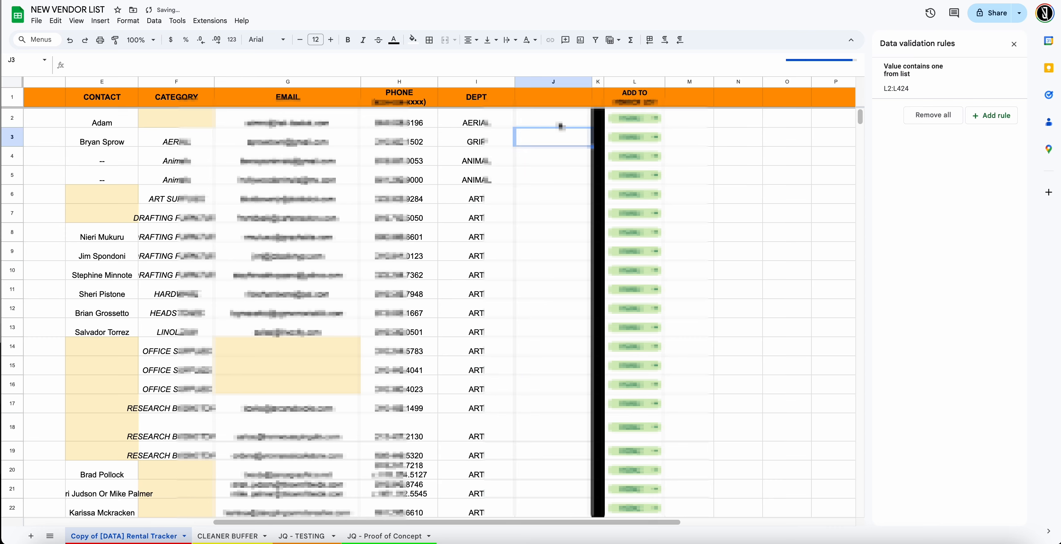
- Delete the empty rows below the last vendor entry, from row 425 through row 5437
click(560, 125)
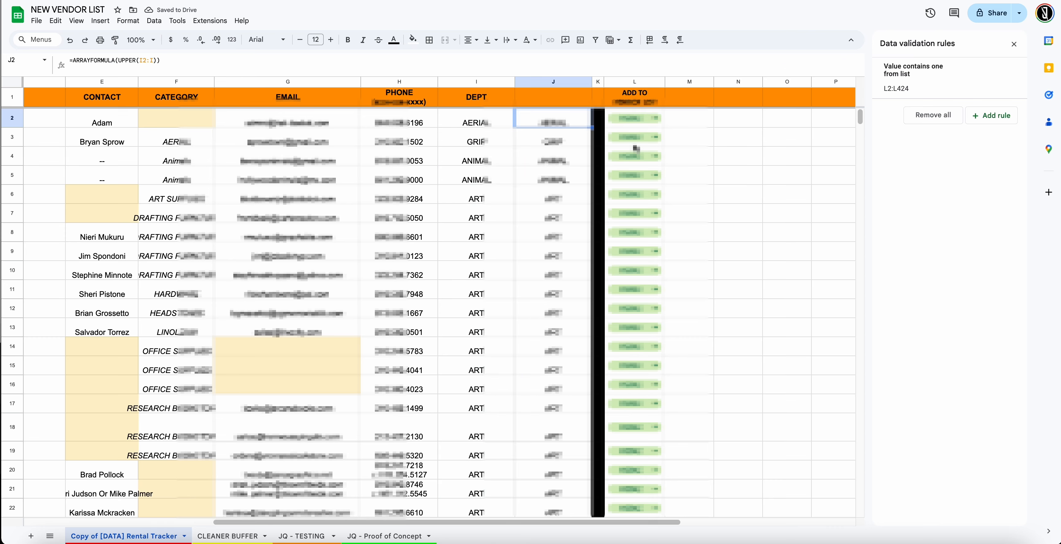
drag(860, 119, 860, 509)
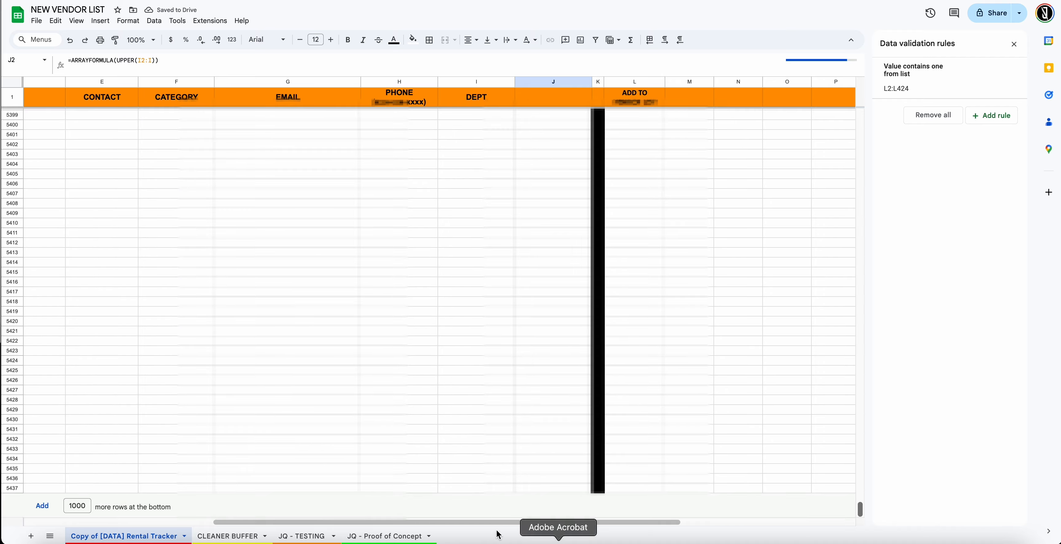
click(12, 488)
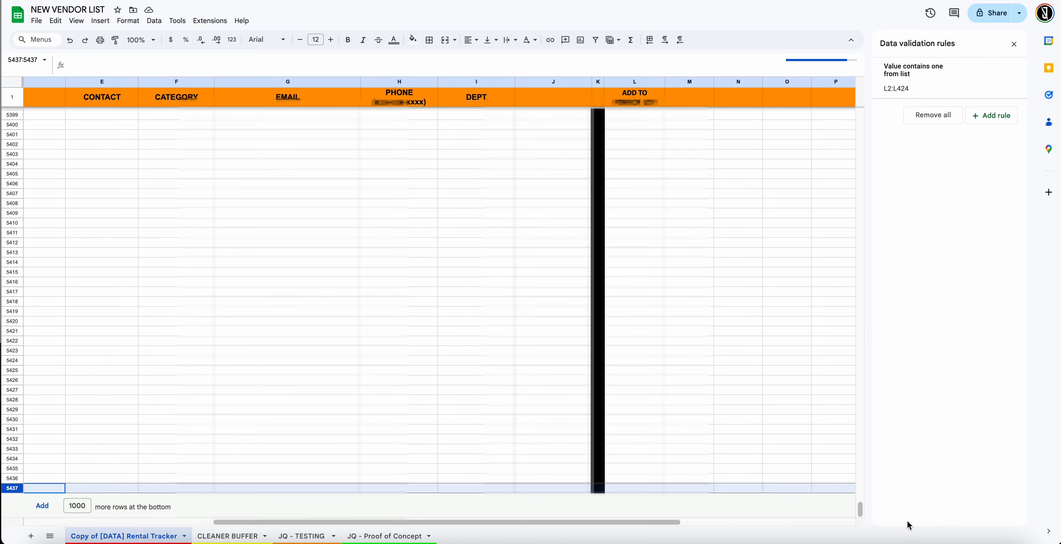
drag(860, 513, 828, 183)
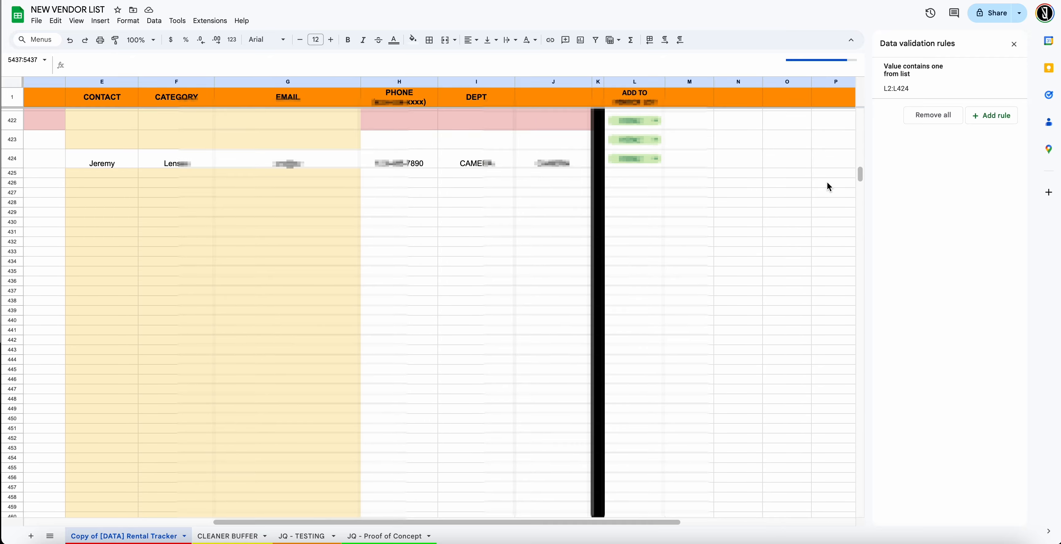
shift+click(12, 173)
right_click(12, 172)
click(101, 284)
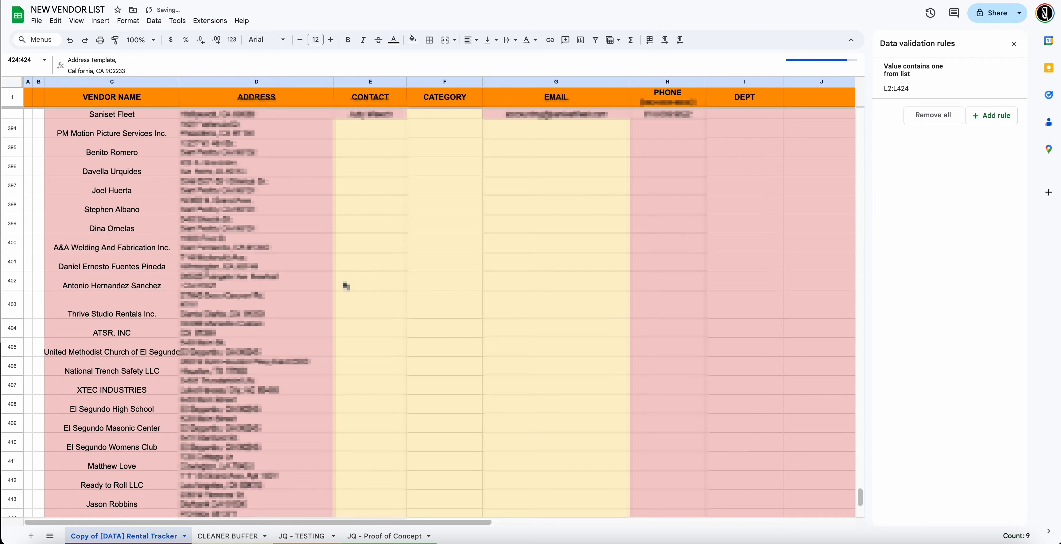
- Review the vendor rows and compare the DEPT entries in column I with the uppercase versions in column J
scroll(456, 294, up, 10)
scroll(456, 293, right, 5)
scroll(461, 330, up, 20)
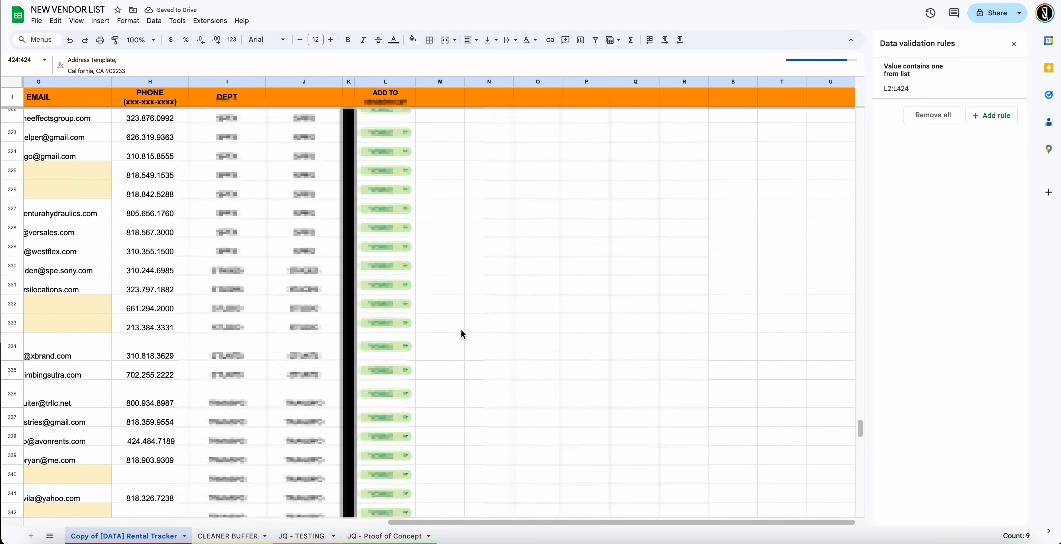
scroll(461, 330, left, 3)
scroll(461, 330, left, 5)
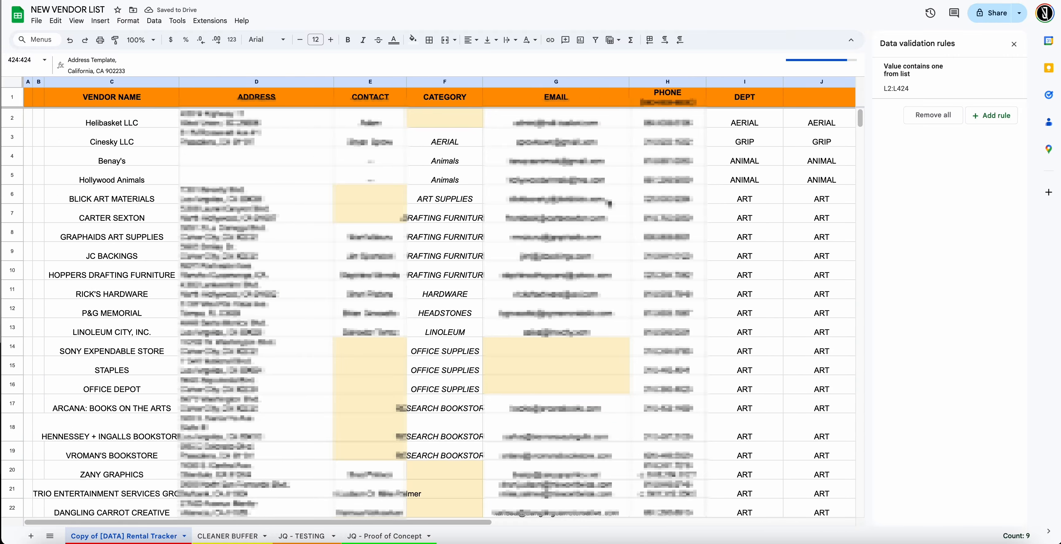
scroll(461, 330, right, 6)
scroll(461, 330, left, 4)
click(480, 122)
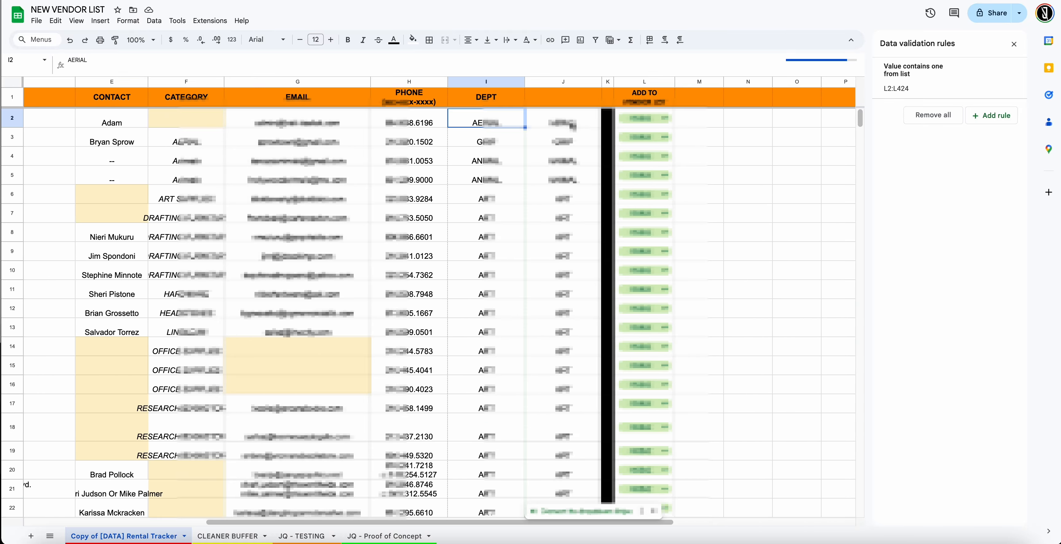
- Insert a dropdown on column J using its uppercase department values as the items and look through the item list
click(564, 83)
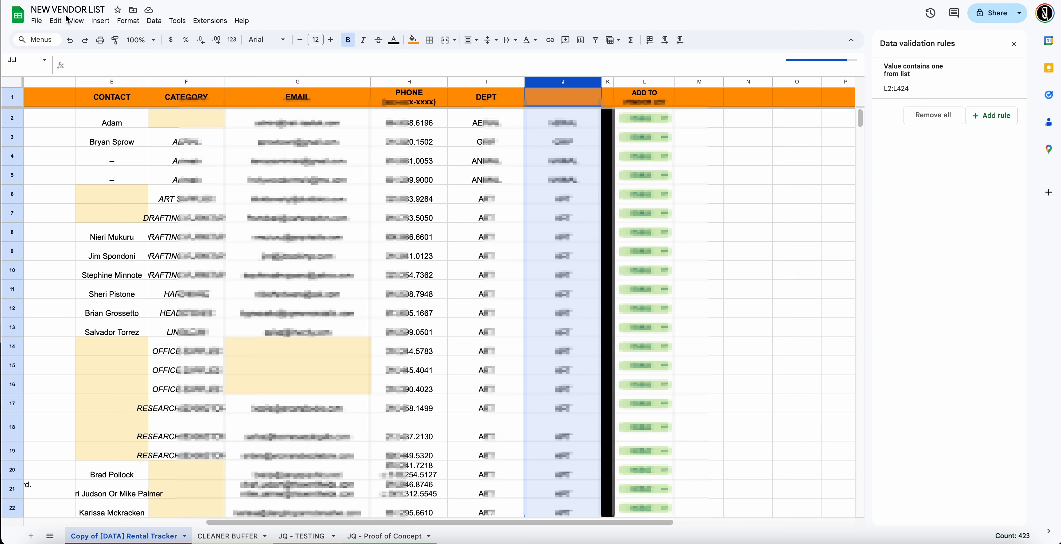
click(100, 21)
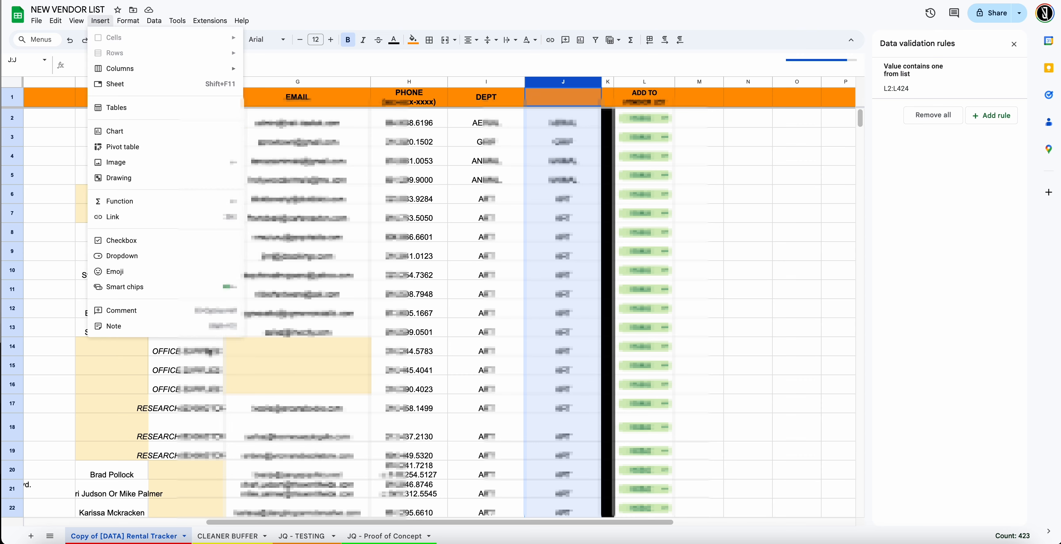
click(177, 256)
scroll(947, 475, down, 13)
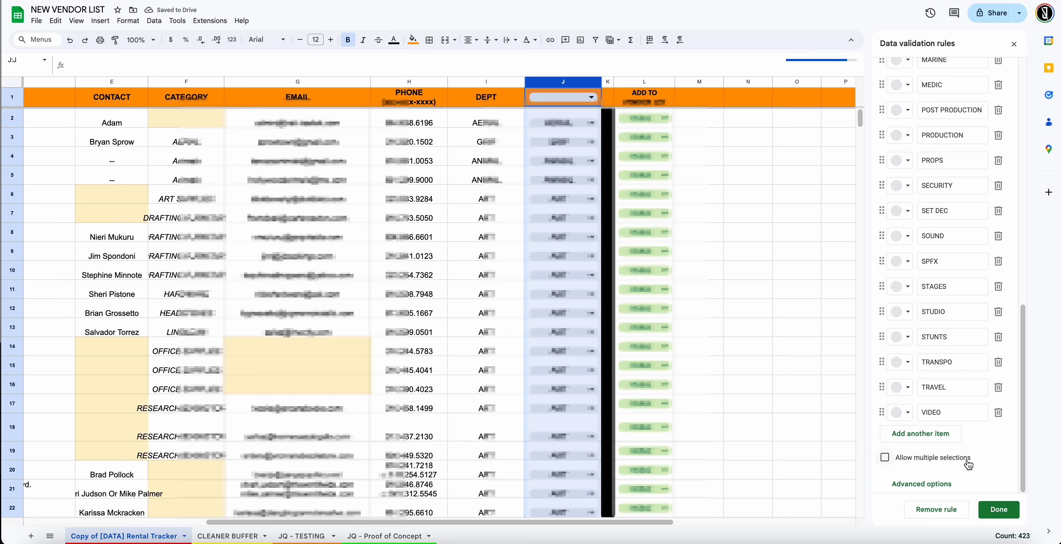
scroll(955, 429, up, 13)
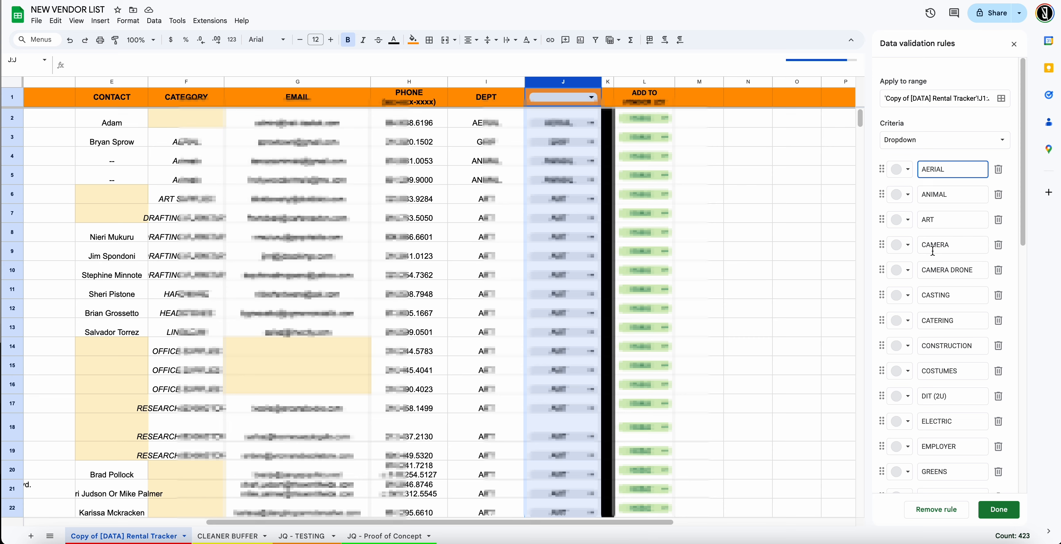
- Examine the dropdown rule's criteria types, full item list and advanced options for invalid data and display style
click(950, 145)
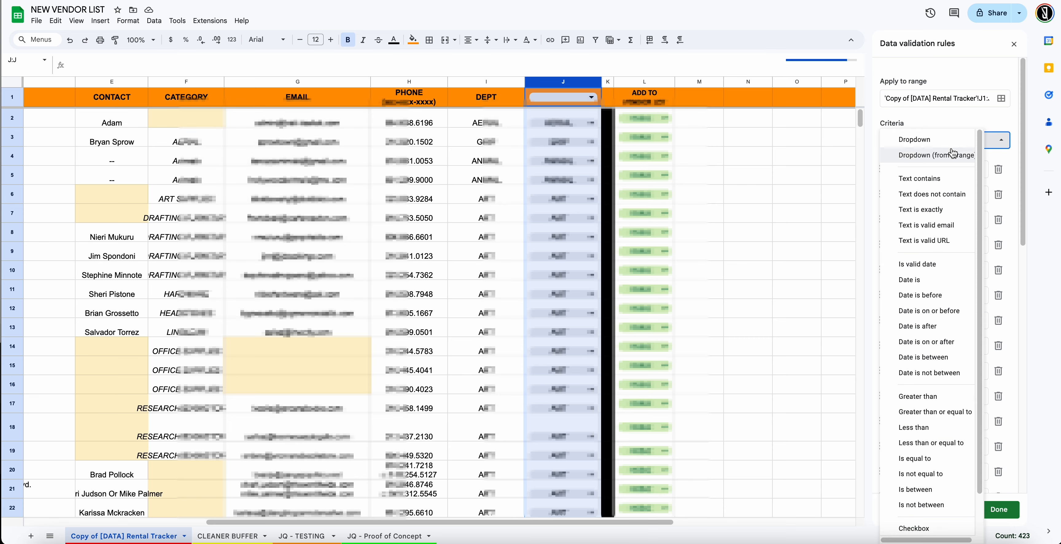
click(982, 125)
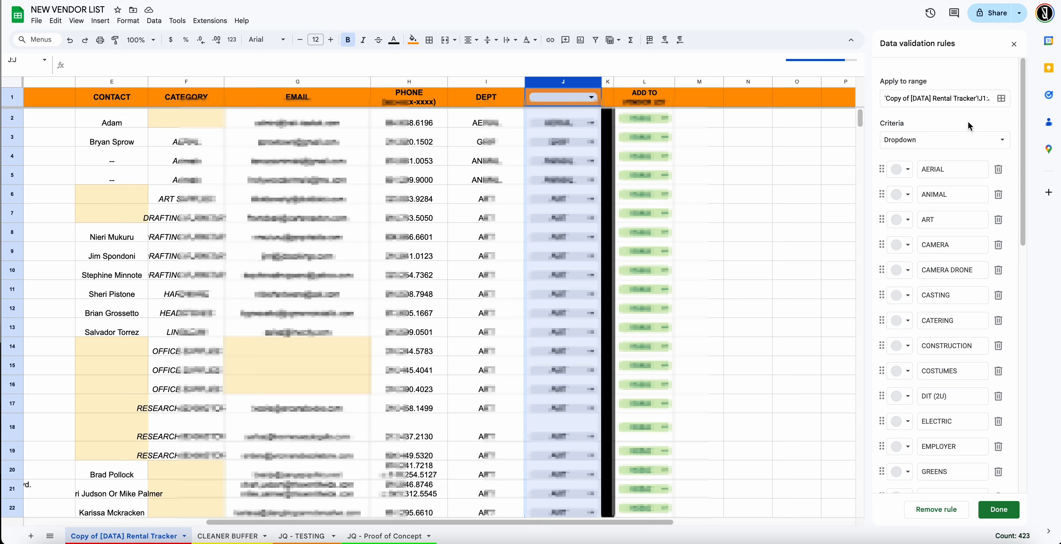
scroll(993, 173, down, 12)
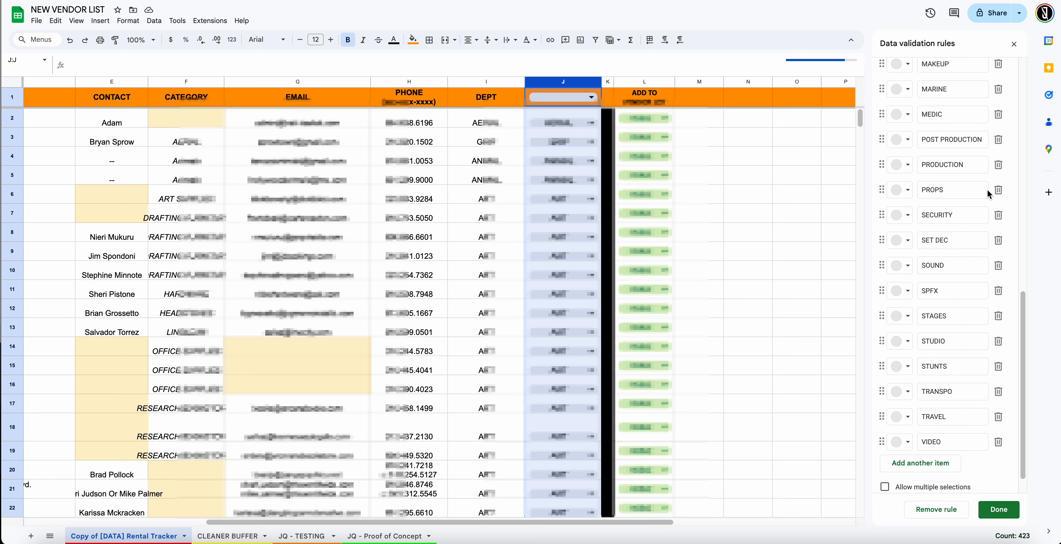
scroll(989, 194, down, 1)
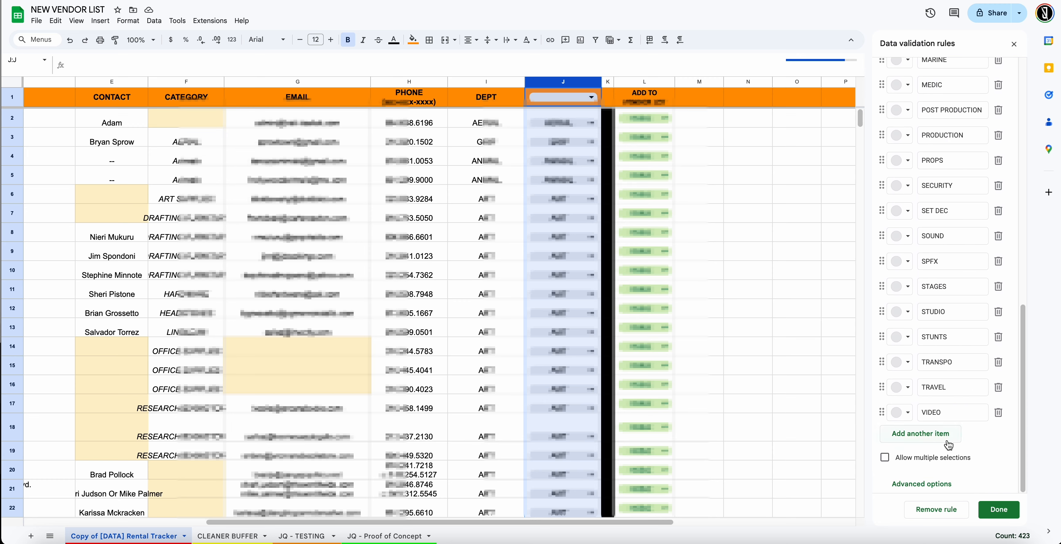
click(946, 485)
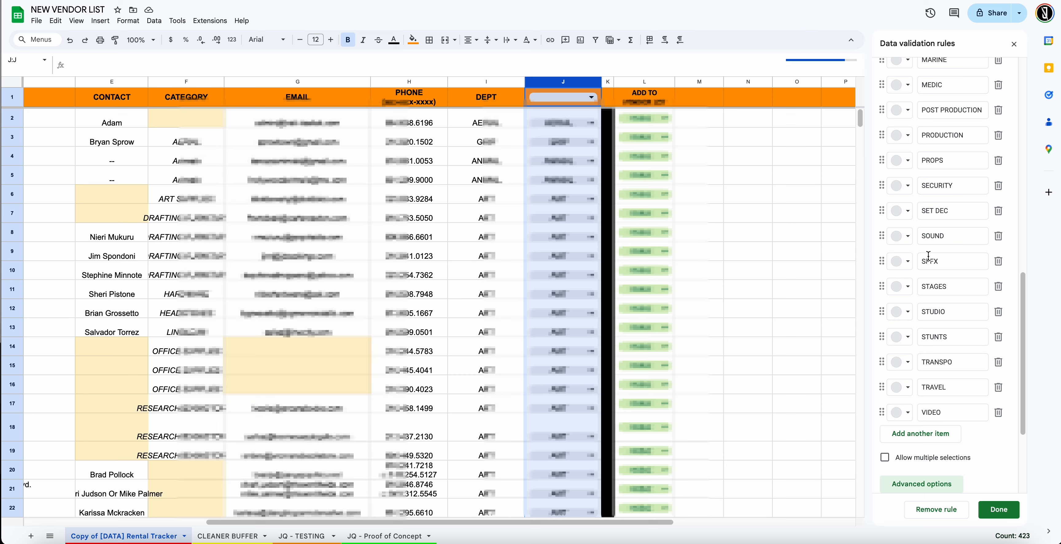
scroll(929, 255, down, 4)
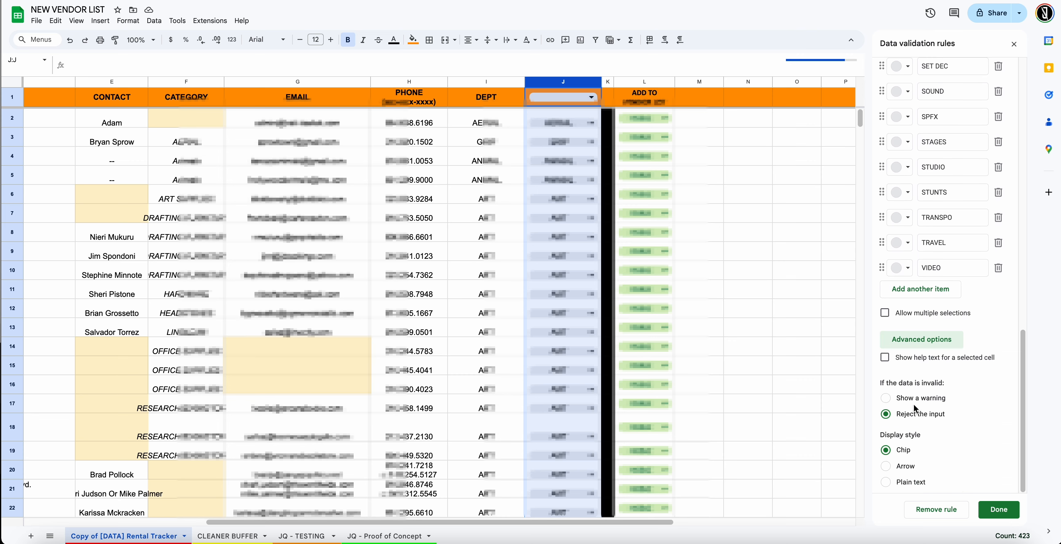
scroll(914, 405, up, 15)
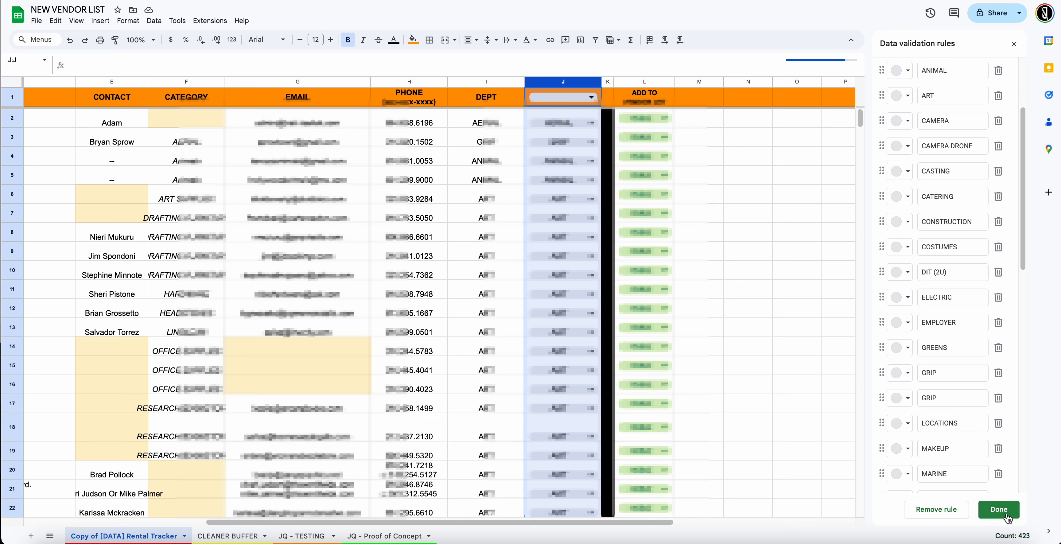
- Rename the dropdown item DIT (2U) to DIT and save the data validation rule
click(959, 271)
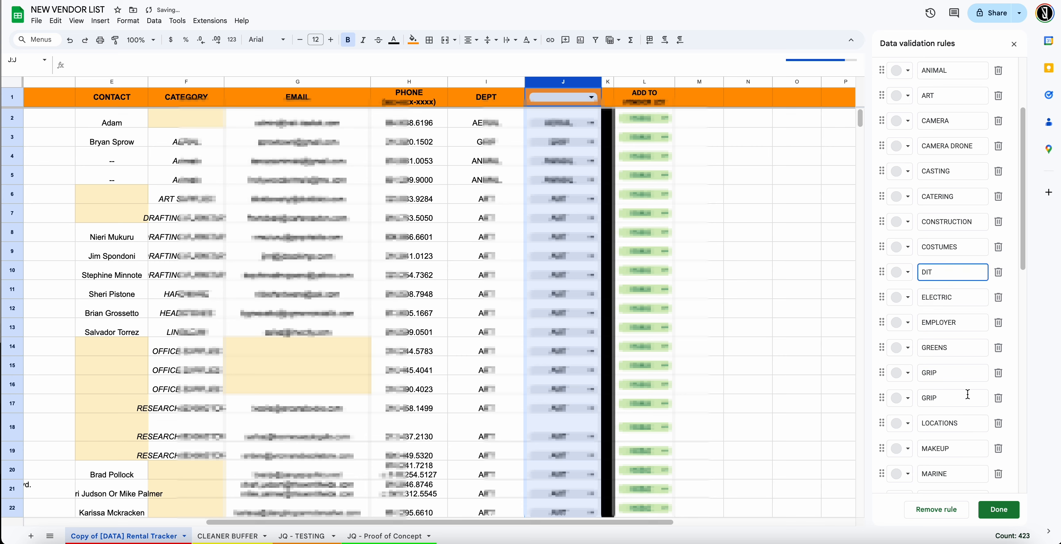
click(1006, 509)
click(797, 366)
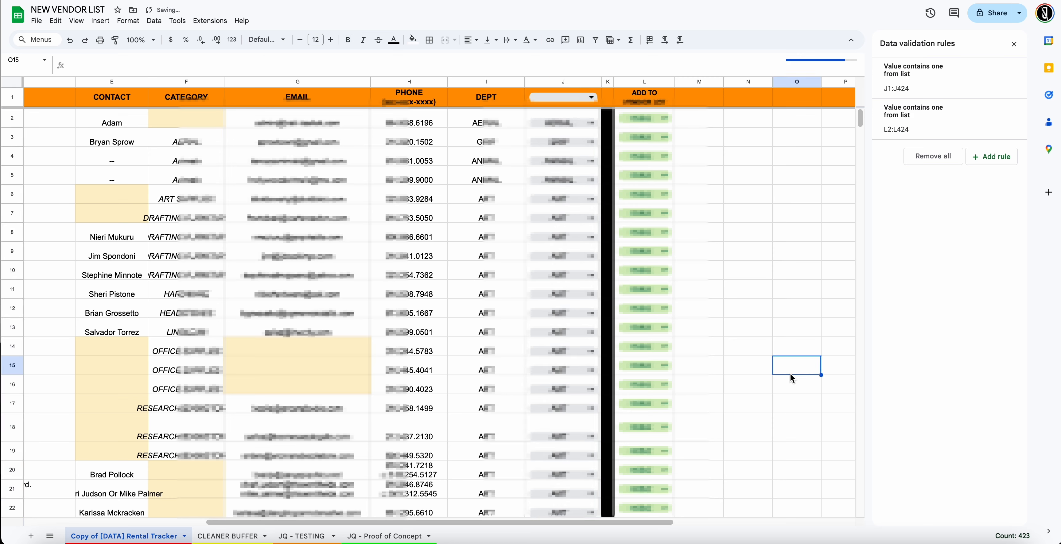
- Remove the dropdown from the header cell J1
click(584, 105)
key(Delete)
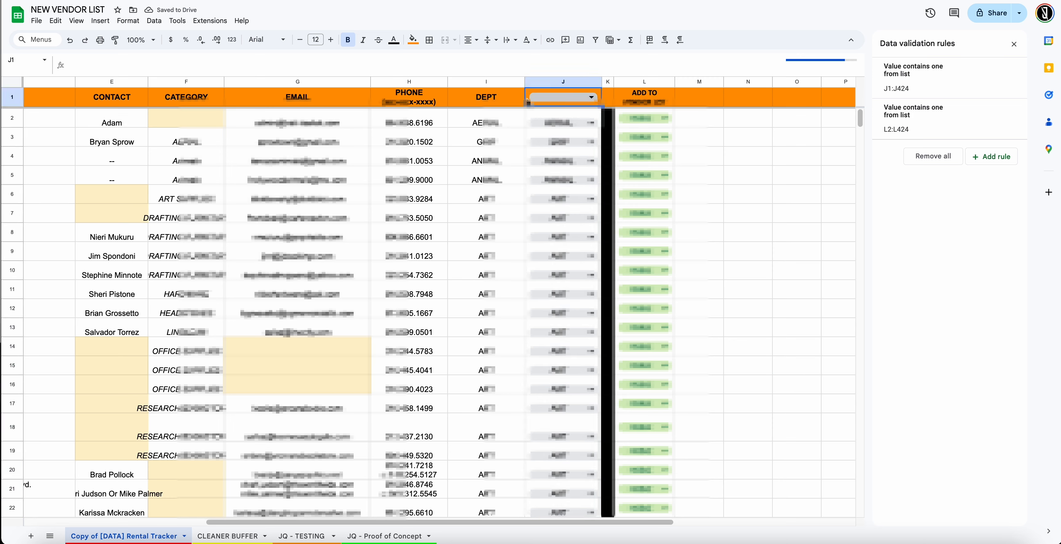
- Open the dropdown in J2 and examine its uppercase department options
click(592, 123)
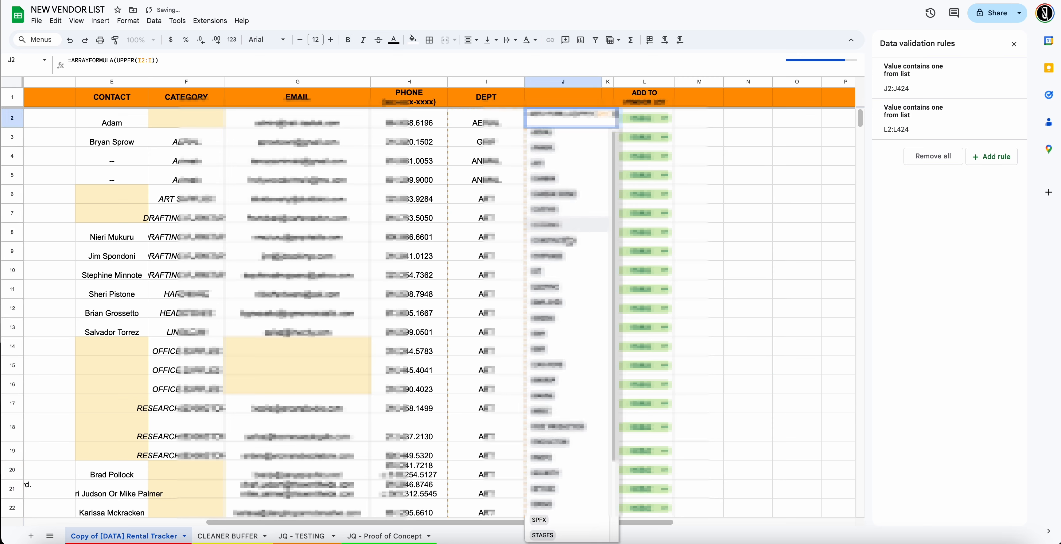
scroll(575, 259, up, 5)
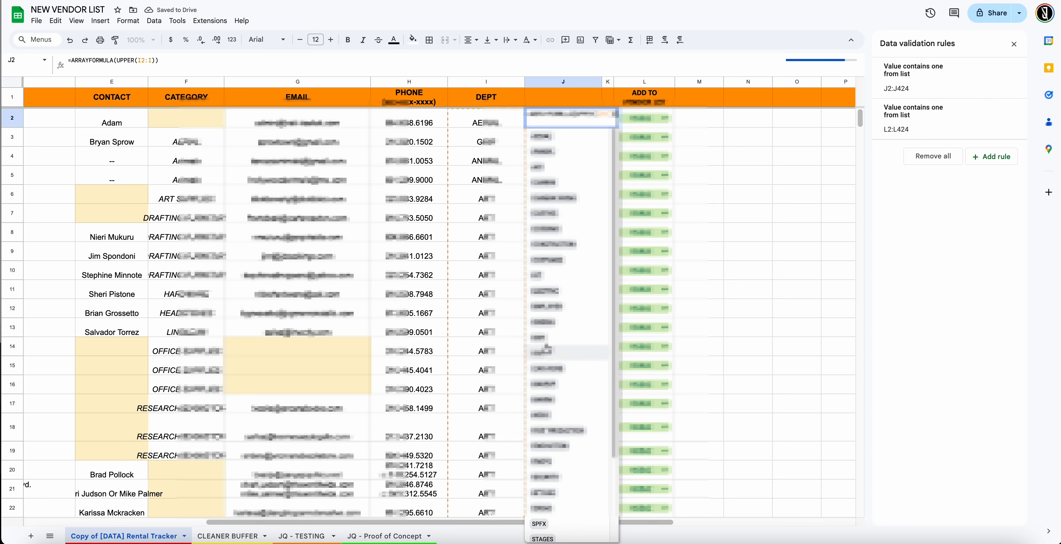
click(742, 241)
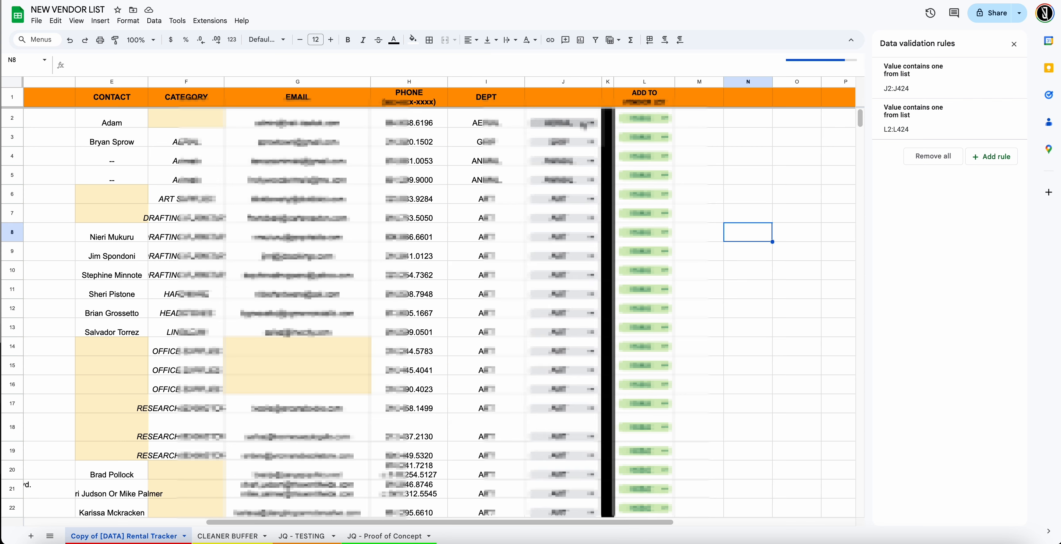
click(589, 123)
scroll(620, 246, down, 5)
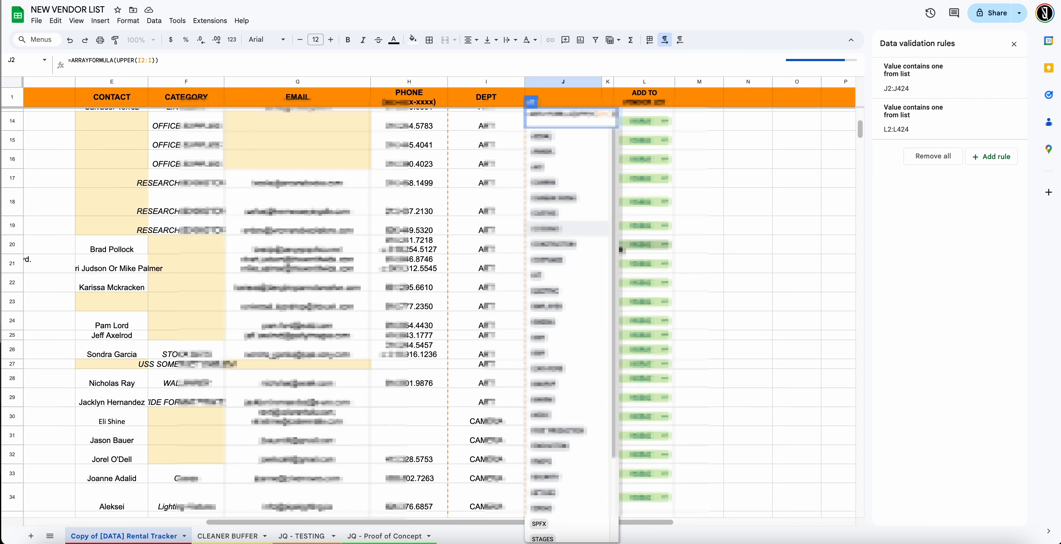
click(471, 252)
scroll(552, 241, up, 5)
click(565, 123)
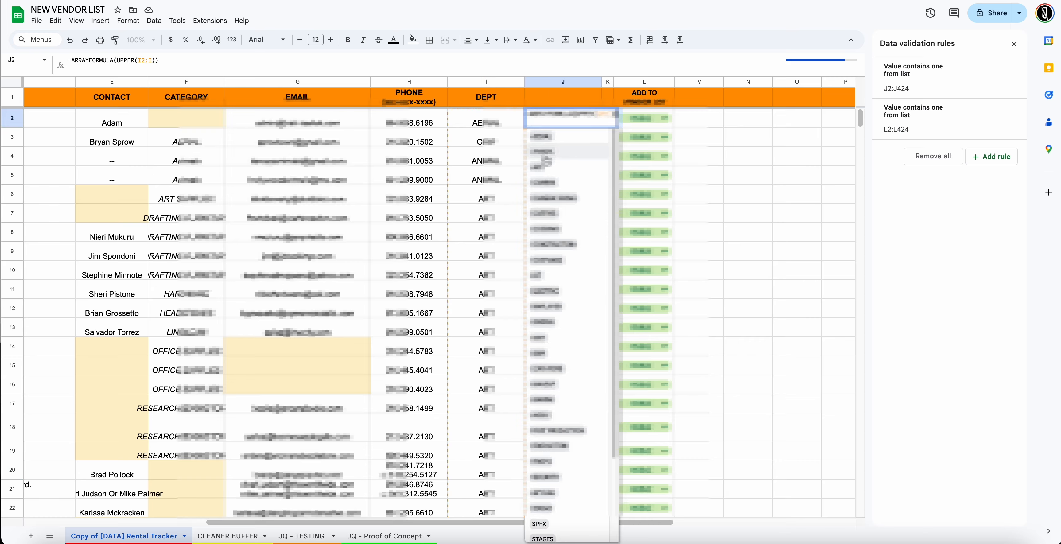
click(662, 194)
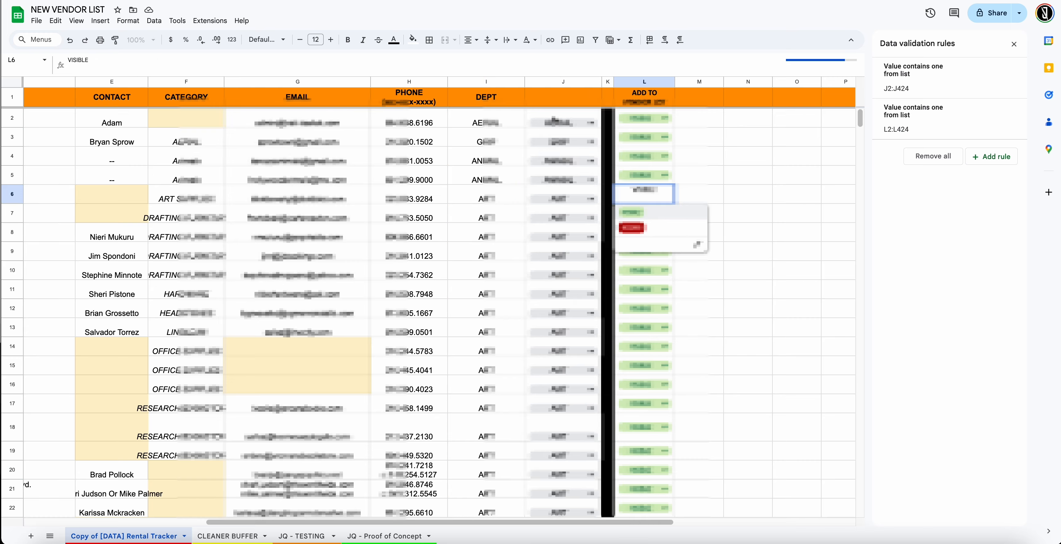
- Check the column J dropdown values against the DEPT entries in column I down through the GRIP vendors
scroll(536, 190, down, 15)
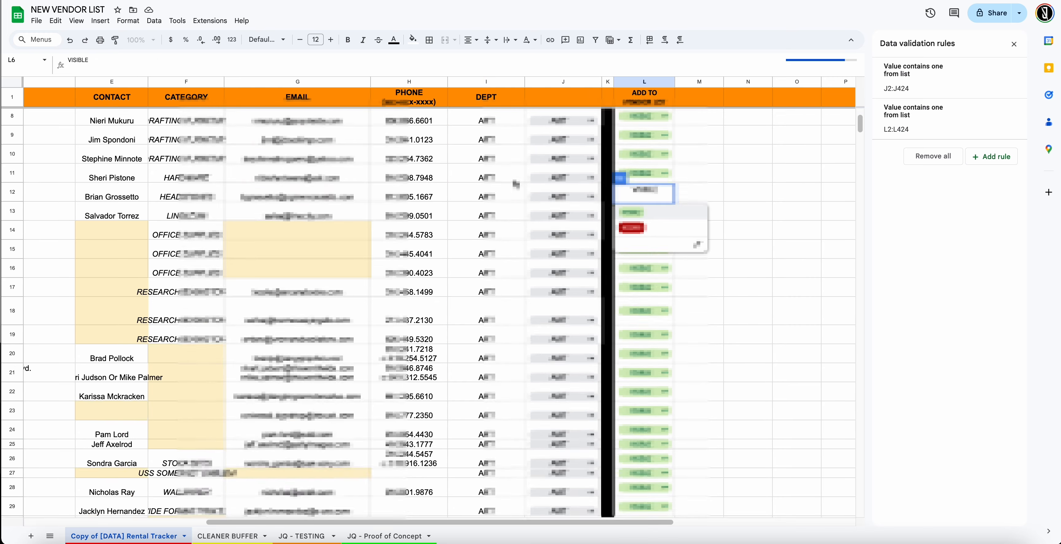
scroll(549, 192, down, 4)
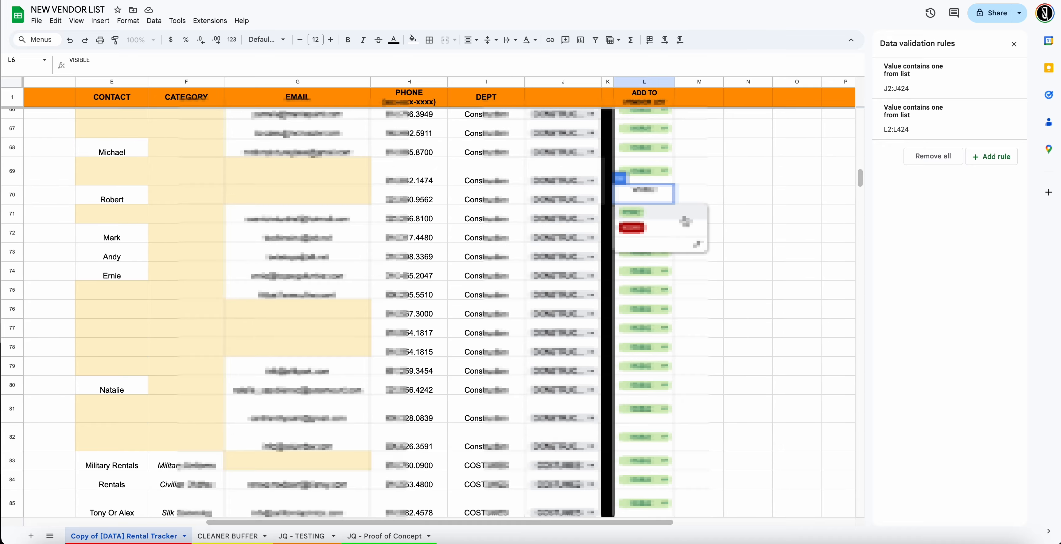
click(742, 196)
scroll(554, 205, down, 13)
scroll(561, 203, down, 6)
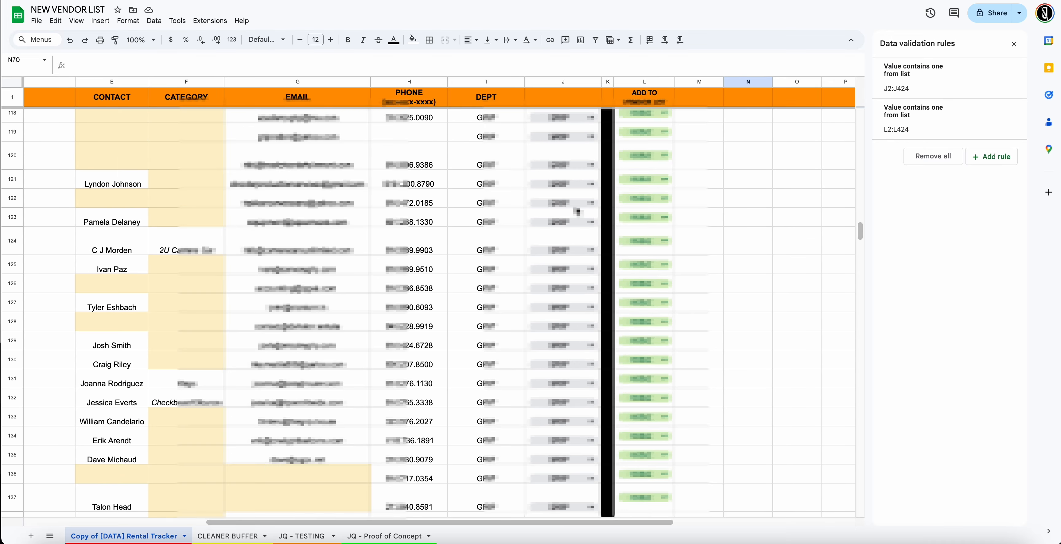
scroll(581, 210, down, 6)
- Open the department dropdown in J146, review its options, and return to the first vendor rows
click(584, 301)
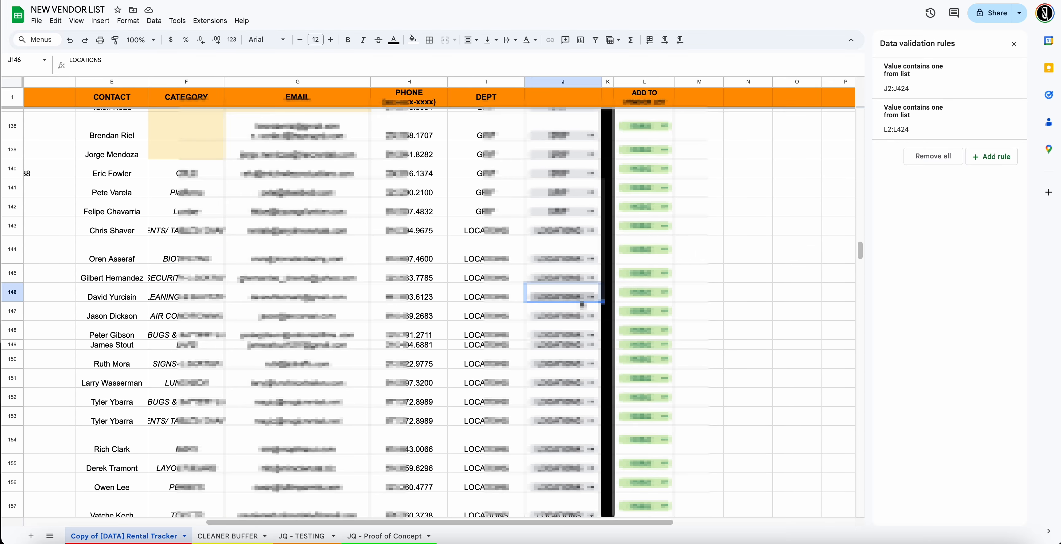
scroll(570, 536, down, 2)
scroll(570, 539, down, 2)
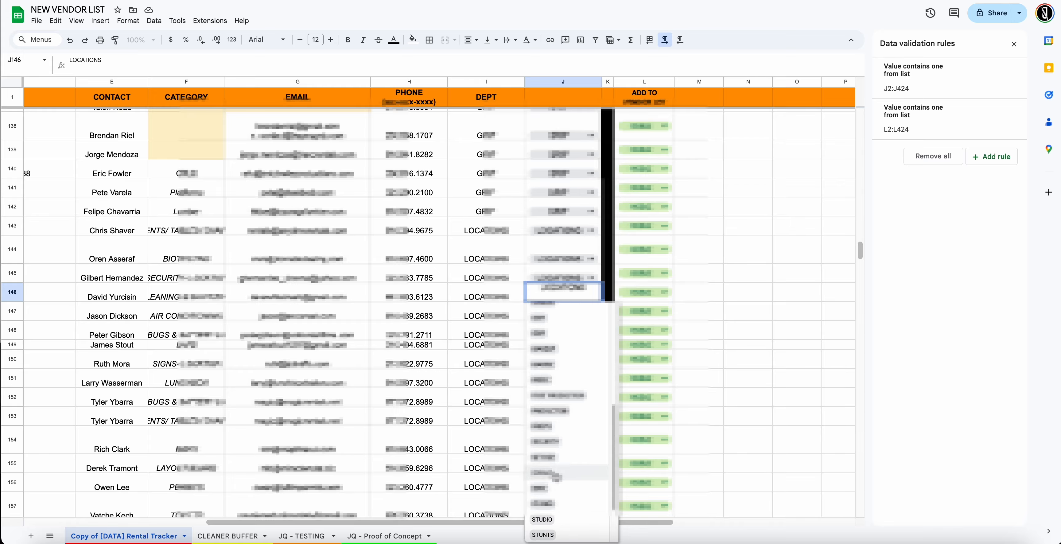
click(742, 312)
scroll(569, 236, up, 1)
scroll(569, 235, up, 20)
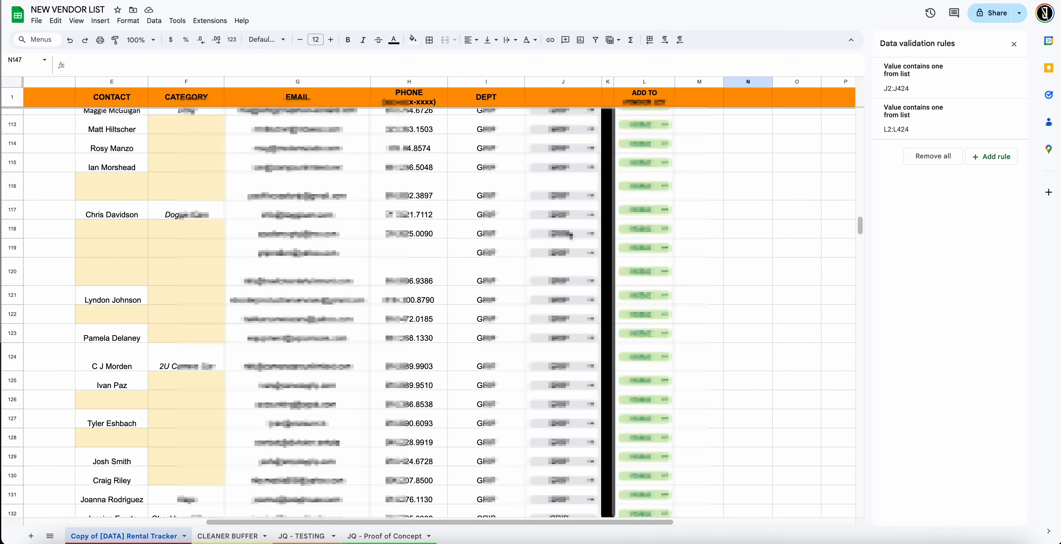
scroll(570, 235, up, 13)
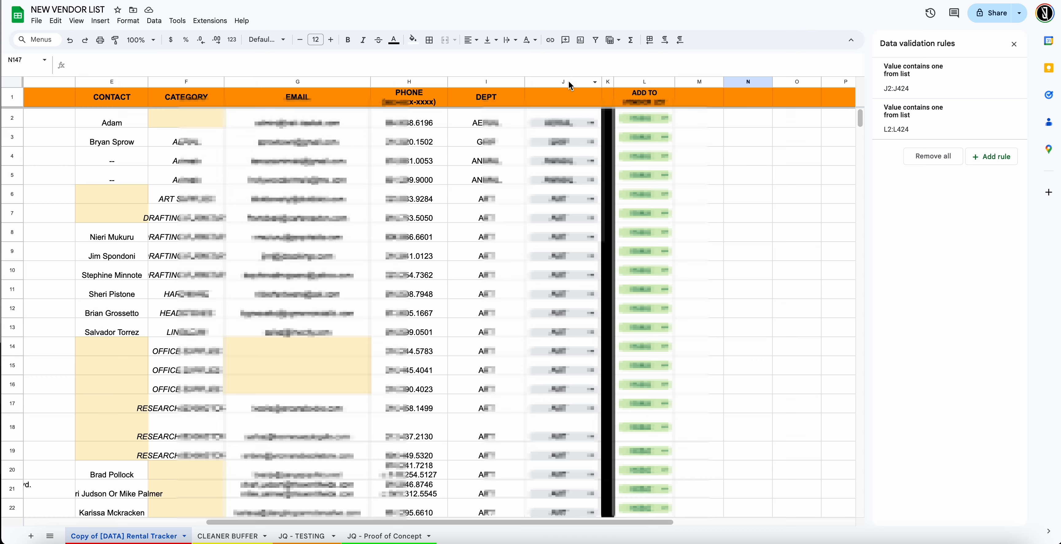
- Delete the dropdown column J beside the DEPT column in the Rental Tracker copy
click(569, 86)
right_click(578, 91)
click(611, 192)
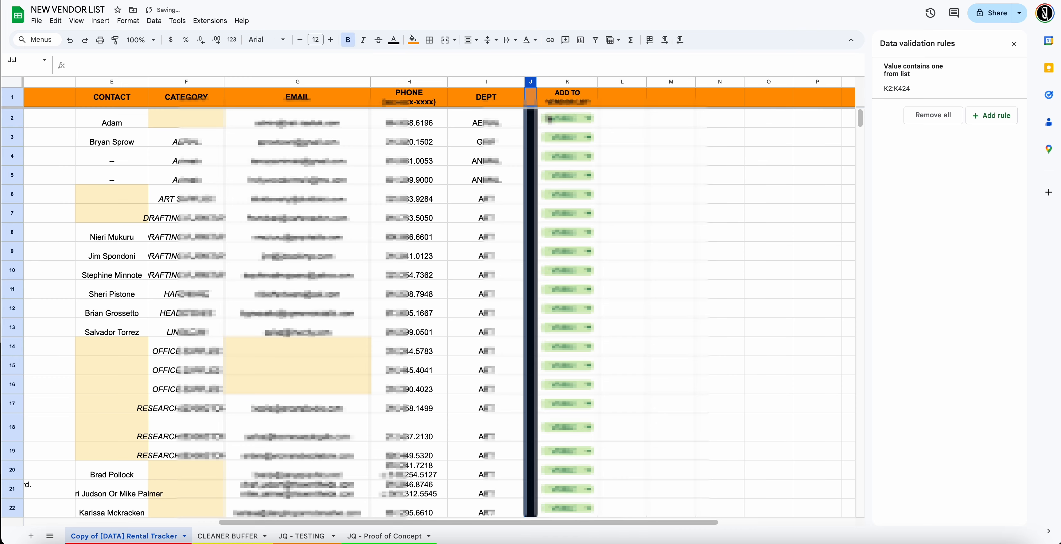
click(507, 82)
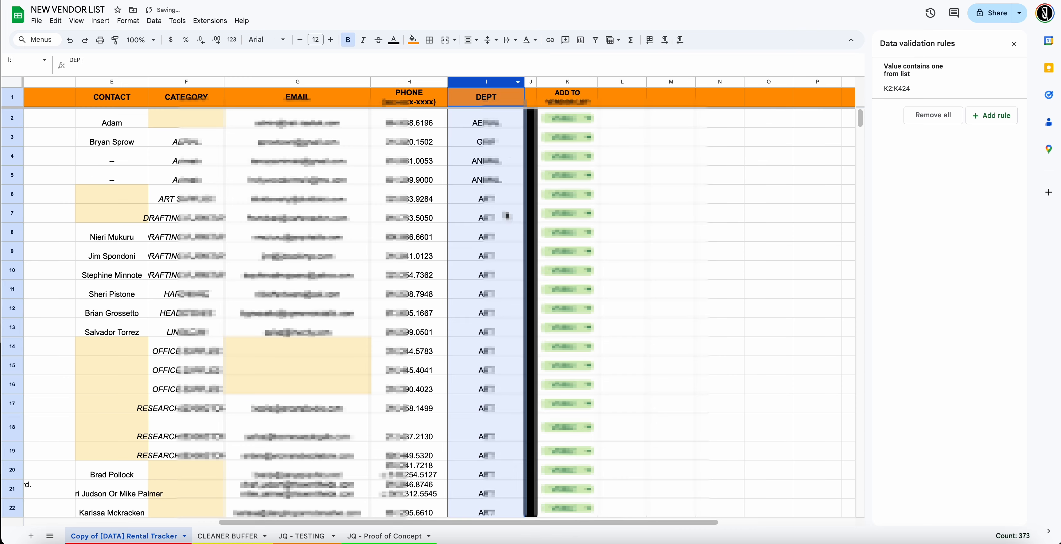
- Add a new sheet and place it last, after JQ - Proof of Concept
click(32, 537)
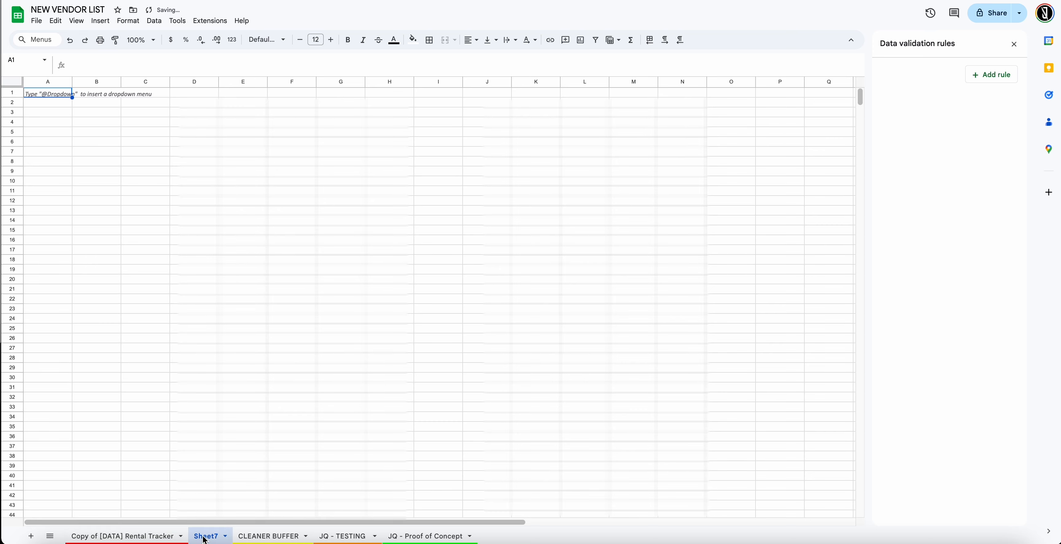
drag(205, 539, 510, 540)
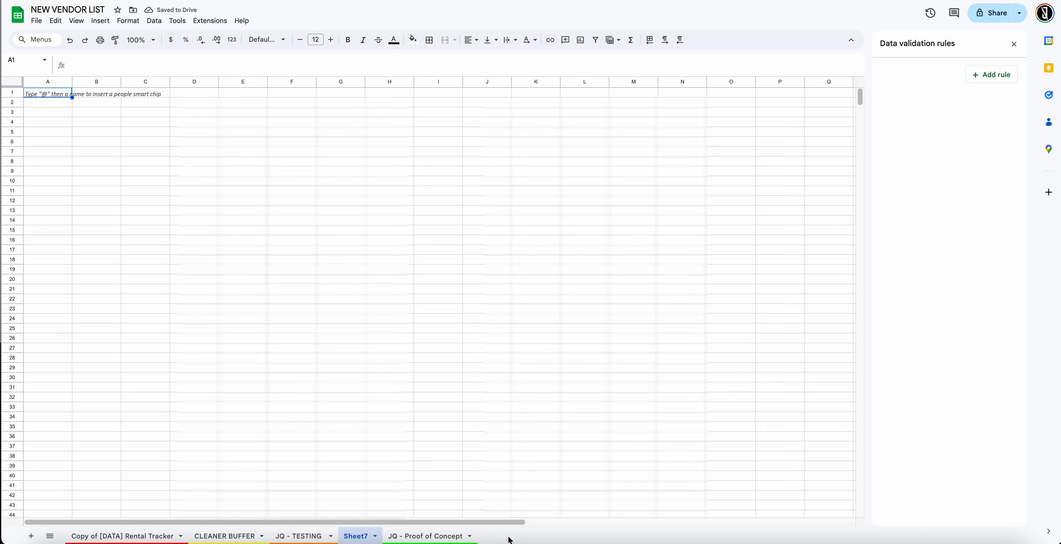
drag(361, 537, 456, 541)
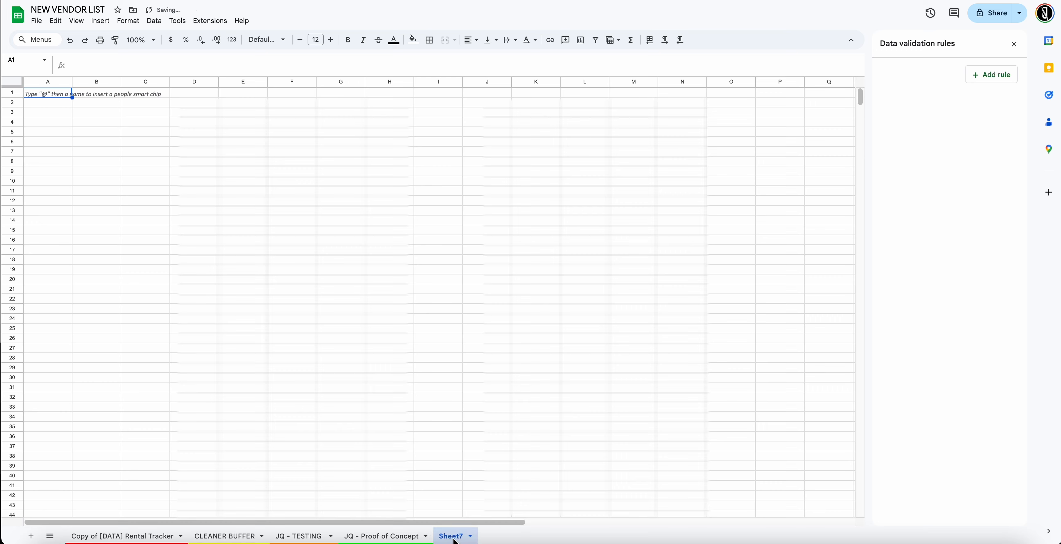
- Rename the new sheet as "Vendor List : Settings"
double_click(453, 536)
text(Vendor list)
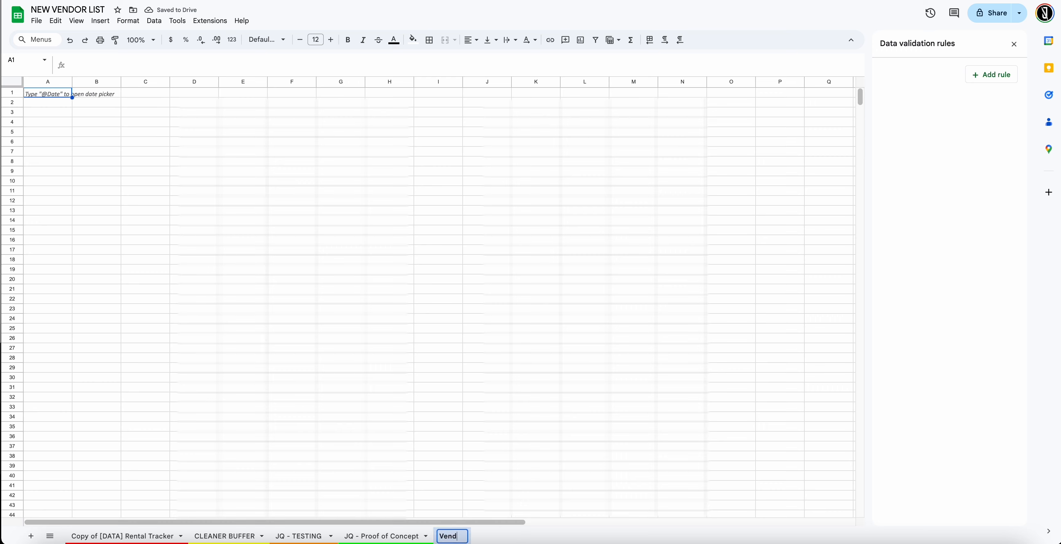
key(BackSpace)
key(BackSpace)
key(BackSpace)
text(List : Seet)
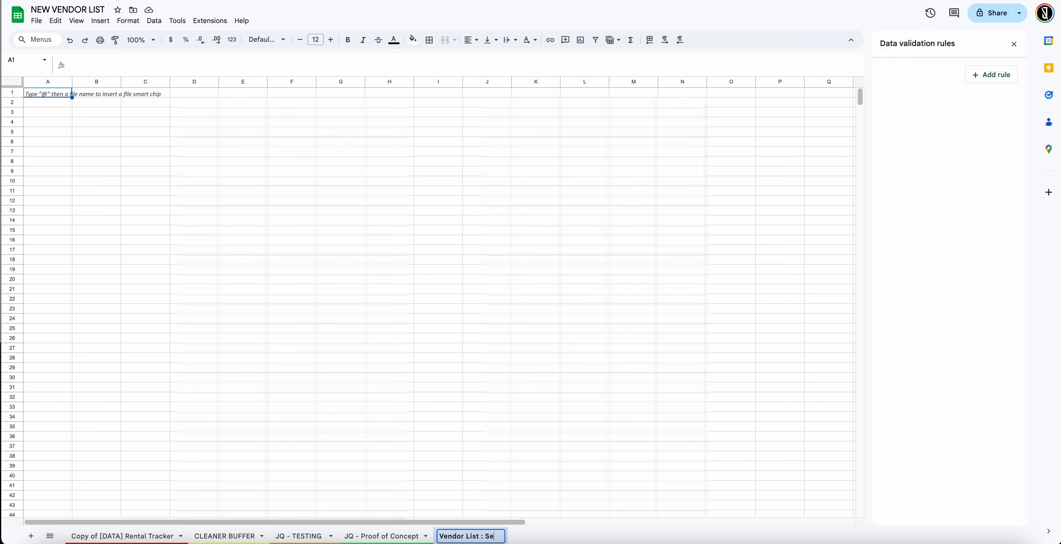
key(BackSpace)
key(BackSpace)
text(ttings)
key(Return)
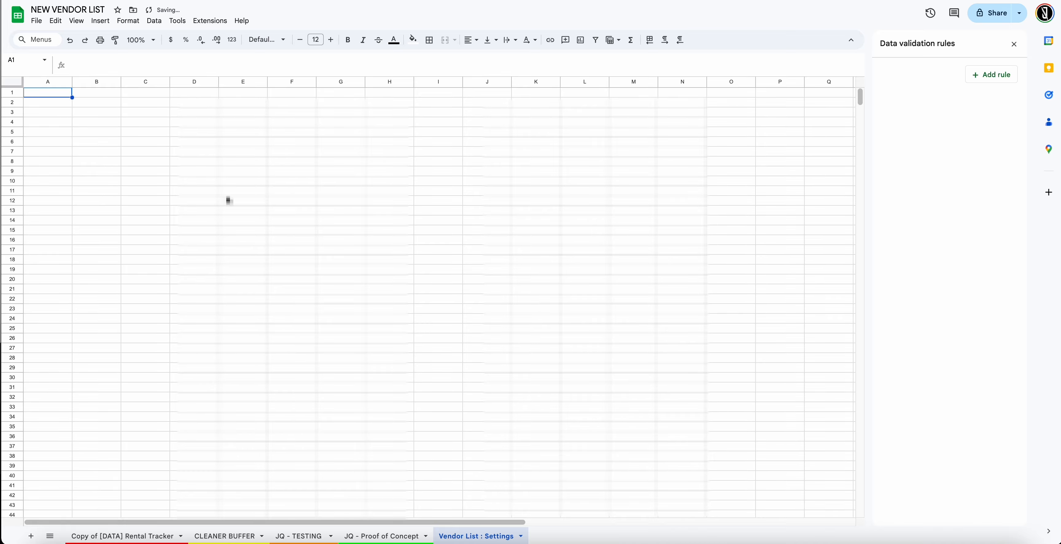
- Copy the whole DEPT column I from the Copy of [DATA] Rental Tracker sheet
click(305, 536)
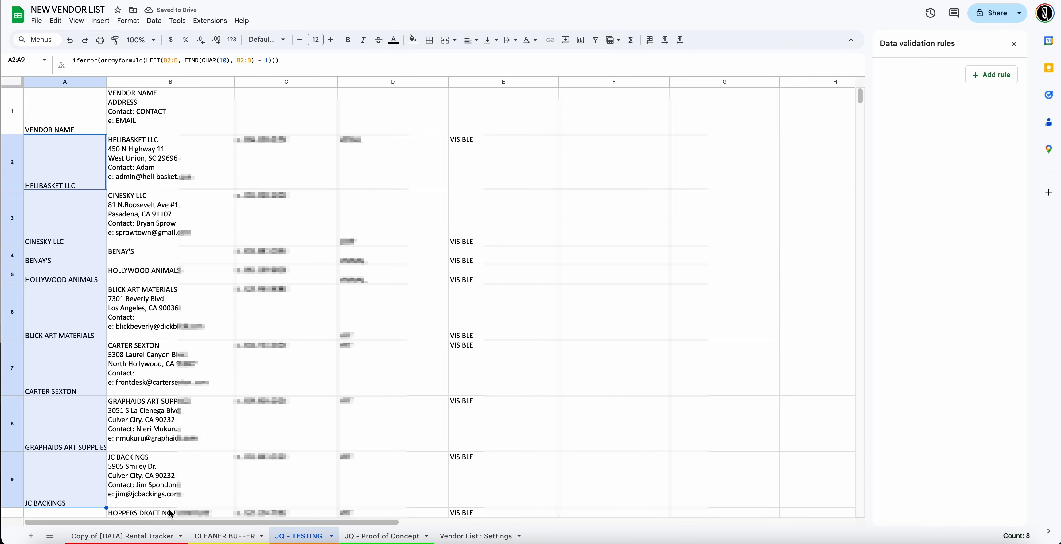
click(161, 535)
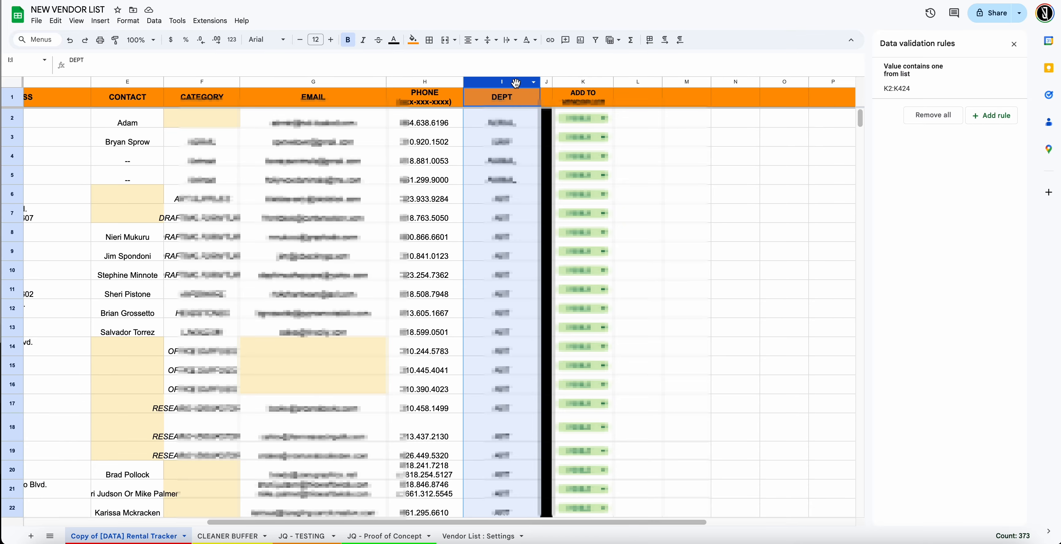
key(ctrl+c)
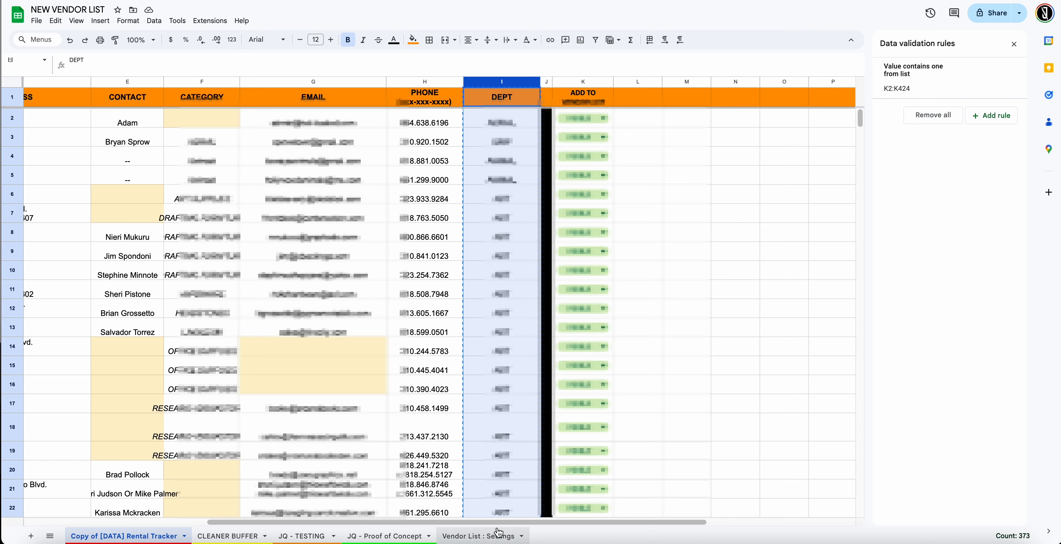
- Paste the copied DEPT column as values only into column A of the Vendor List : Settings sheet, starting at A1
click(499, 534)
key(ctrl+v)
key(ctrl+z)
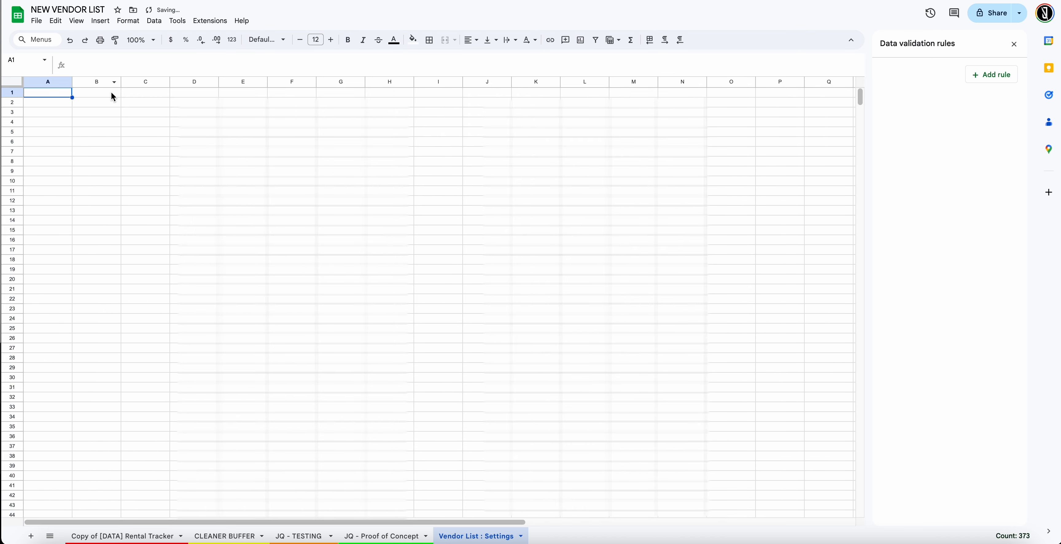
key(ctrl+v)
key(ctrl+z)
key(ctrl+v)
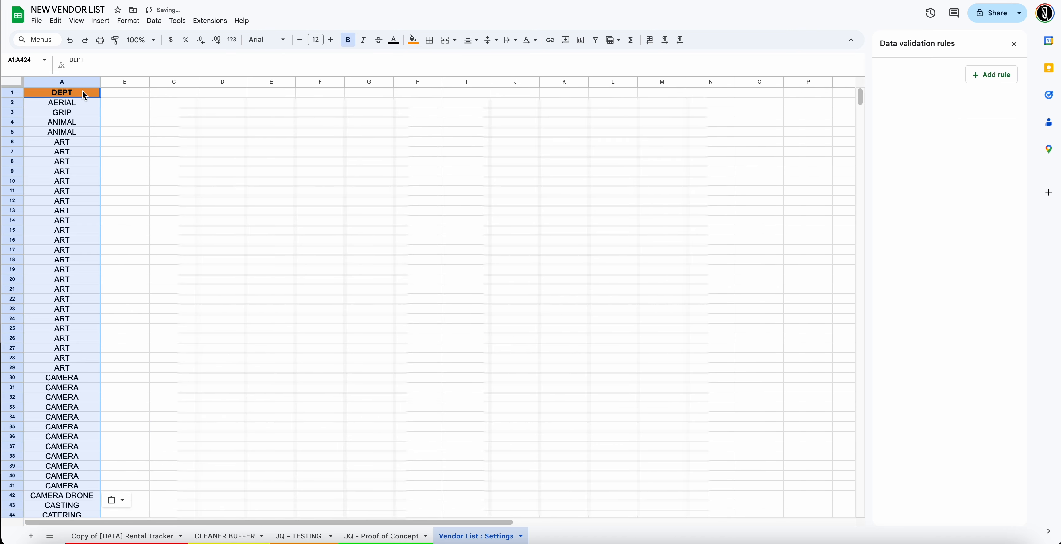
click(118, 100)
key(ctrl+z)
key(ctrl+v)
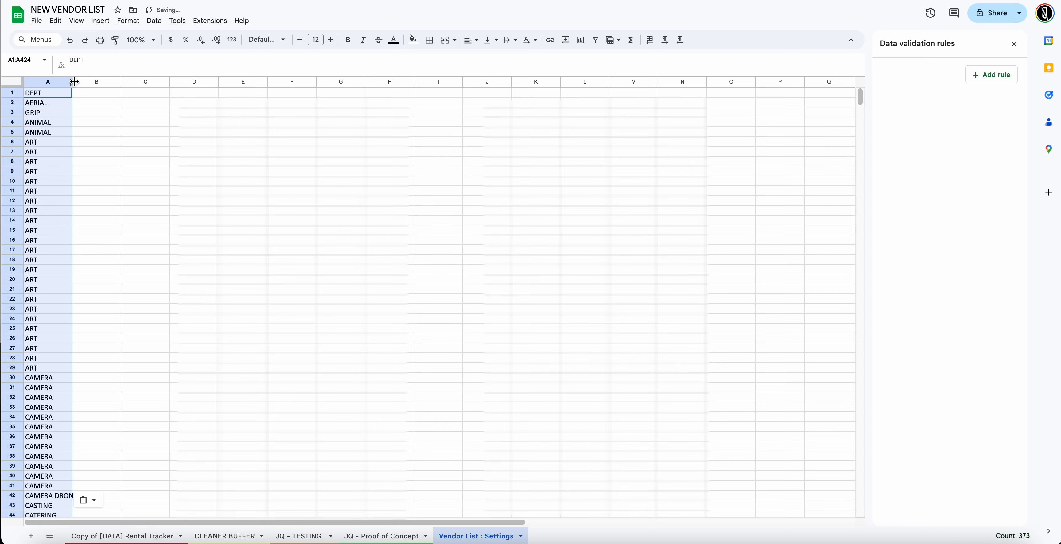
- Widen column A to fit the department names and delete the empty columns B through Z
drag(72, 82, 120, 81)
click(133, 124)
click(131, 83)
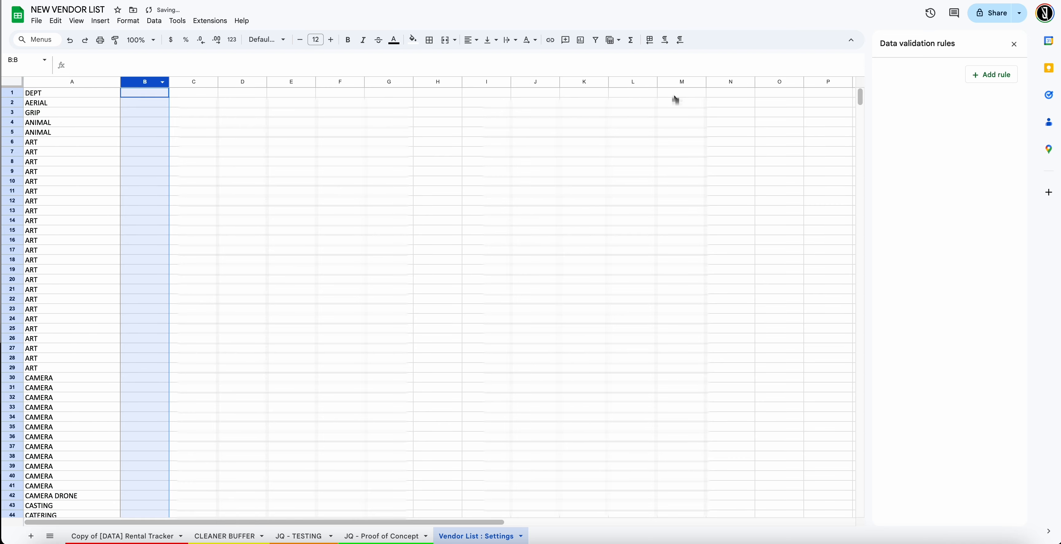
scroll(606, 107, right, 5)
right_click(819, 82)
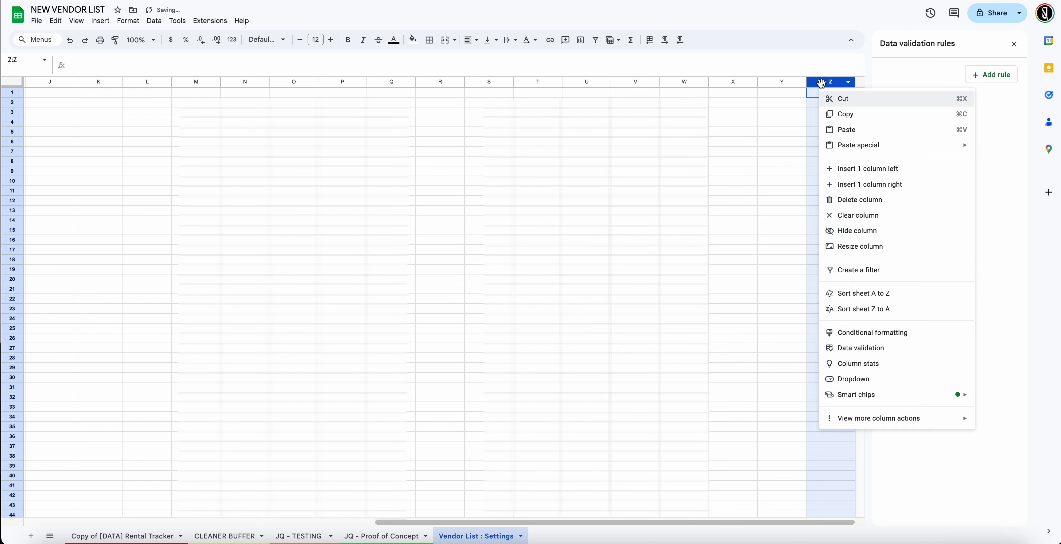
click(794, 82)
click(822, 82)
scroll(822, 83, down, 1)
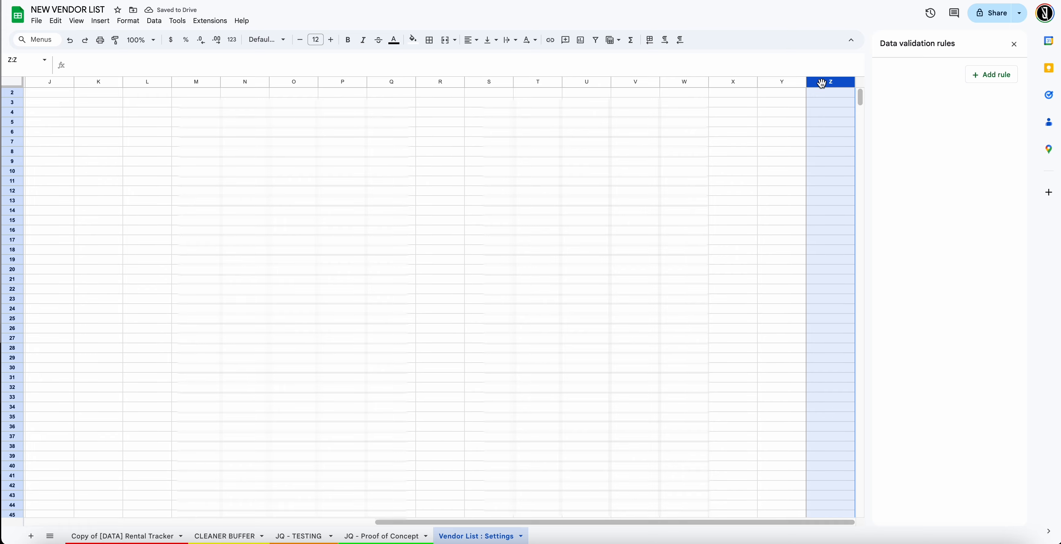
scroll(625, 83, left, 5)
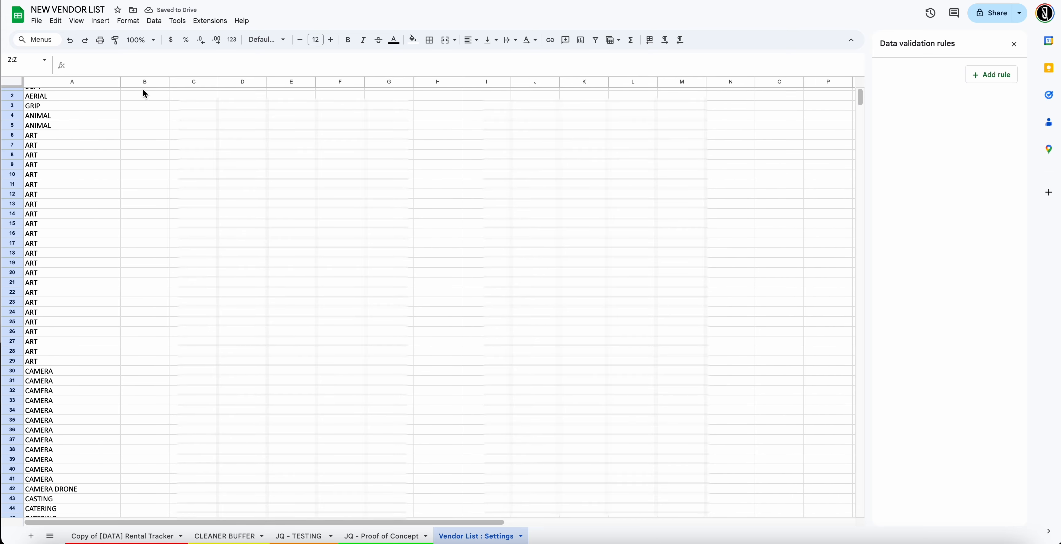
shift+click(143, 84)
right_click(143, 84)
click(203, 202)
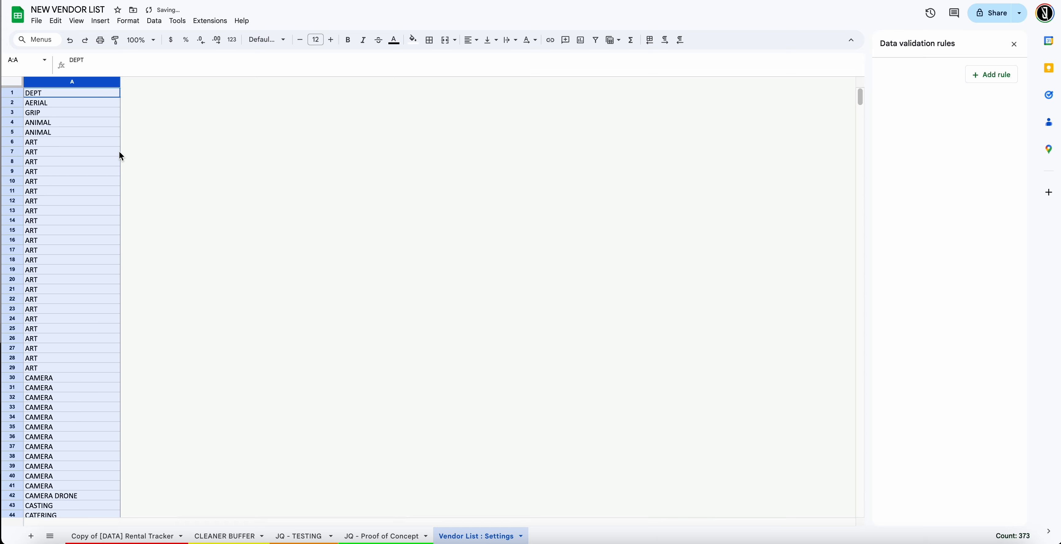
- Insert one column to the right of column A and select its cell B1
right_click(108, 84)
click(165, 179)
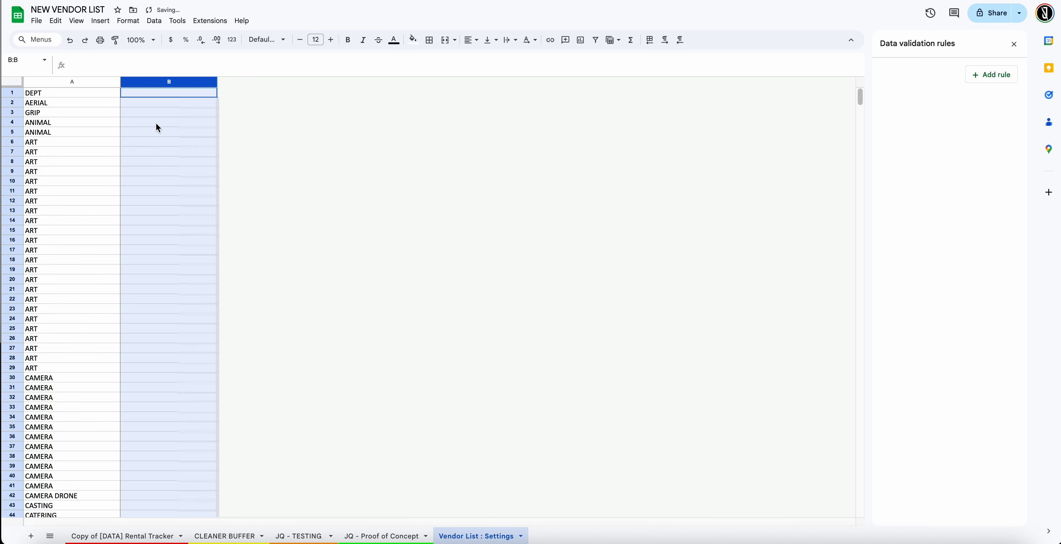
click(168, 104)
click(170, 96)
text(=qun)
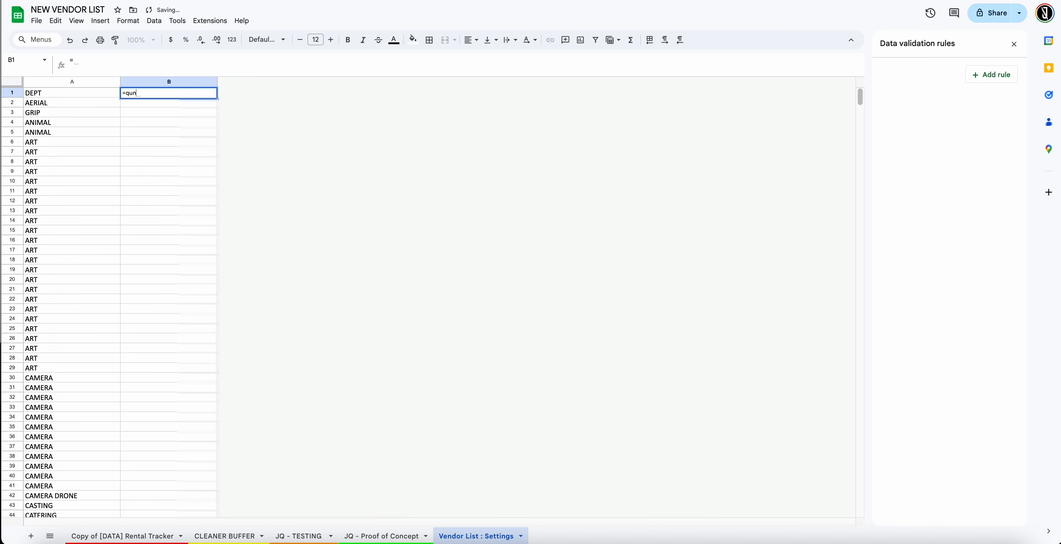
text(eu)
key(BackSpace)
key(BackSpace)
text(er)
key(Return)
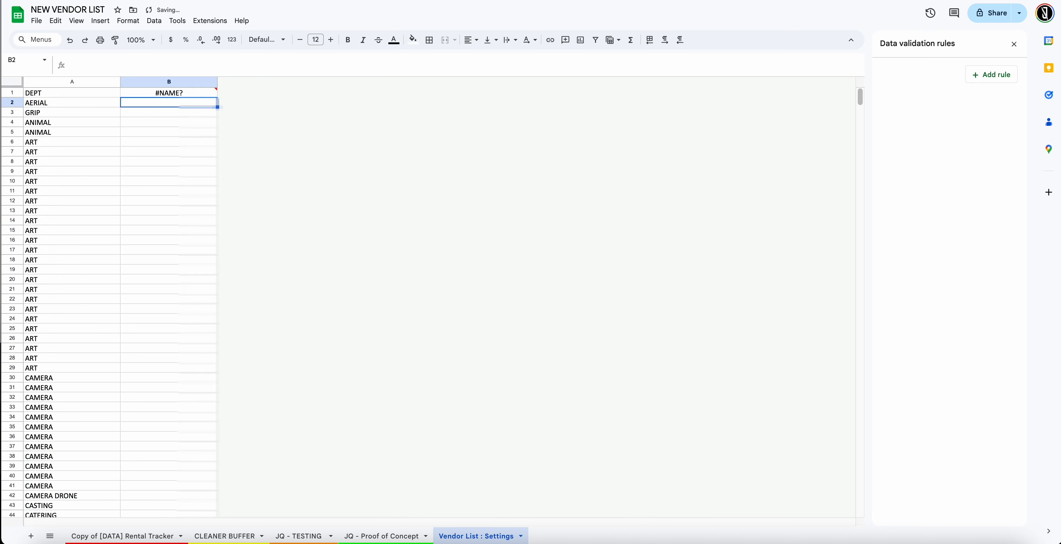
key(Up)
key(Delete)
- Enter a UNIQUE formula over A:A in B1 to list each department once
text(=uni)
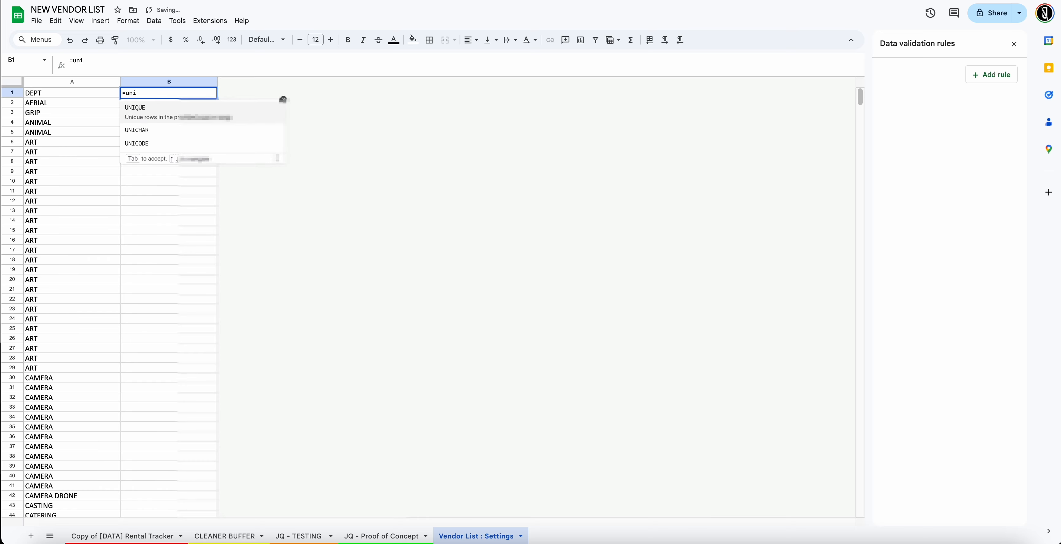
key(Tab)
click(88, 81)
key(Return)
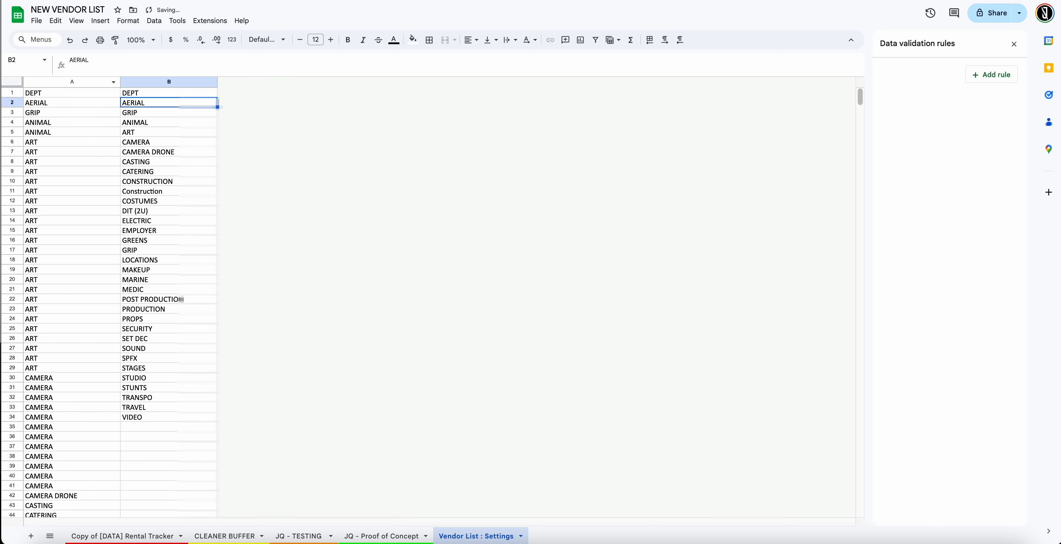
- Wrap the UNIQUE formula in B1 with UPPER so it reads =upper(UNIQUE(A:A))
click(178, 92)
click(177, 84)
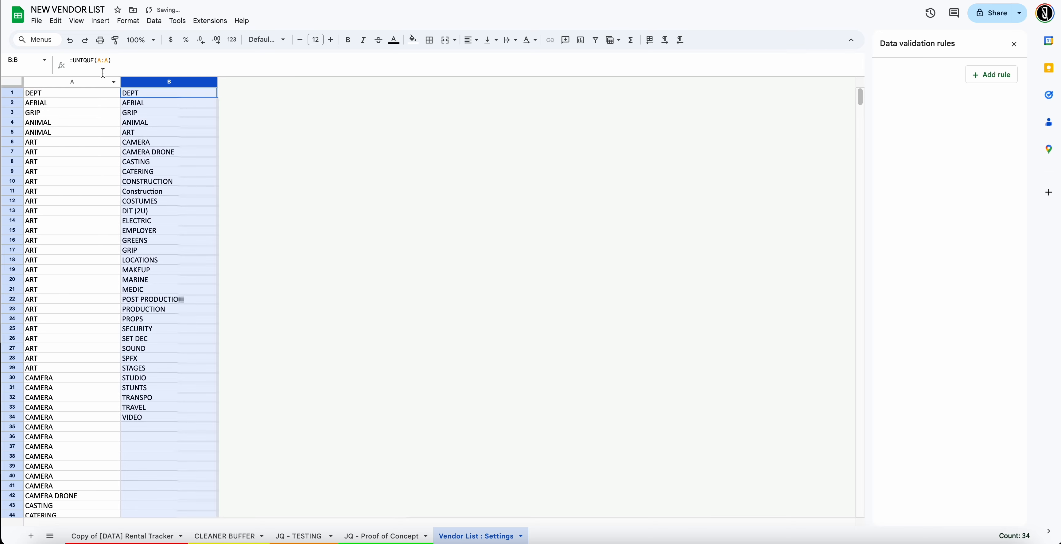
click(85, 59)
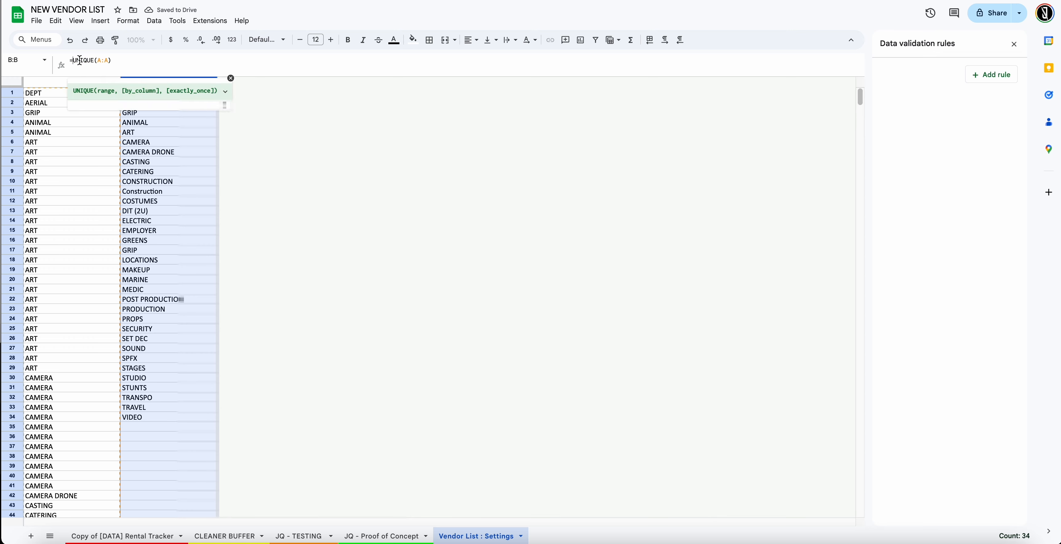
text(sort()
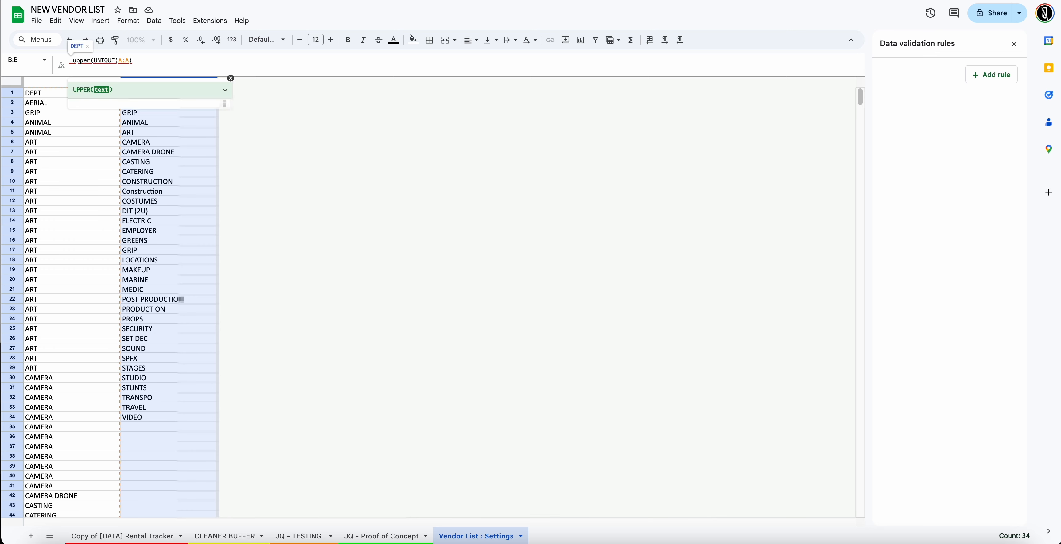
key(Return)
- Wrap the formula in B1 with ARRAYFORMULA so it reads =arrayformula(upper(UNIQUE(A:A)))
click(158, 89)
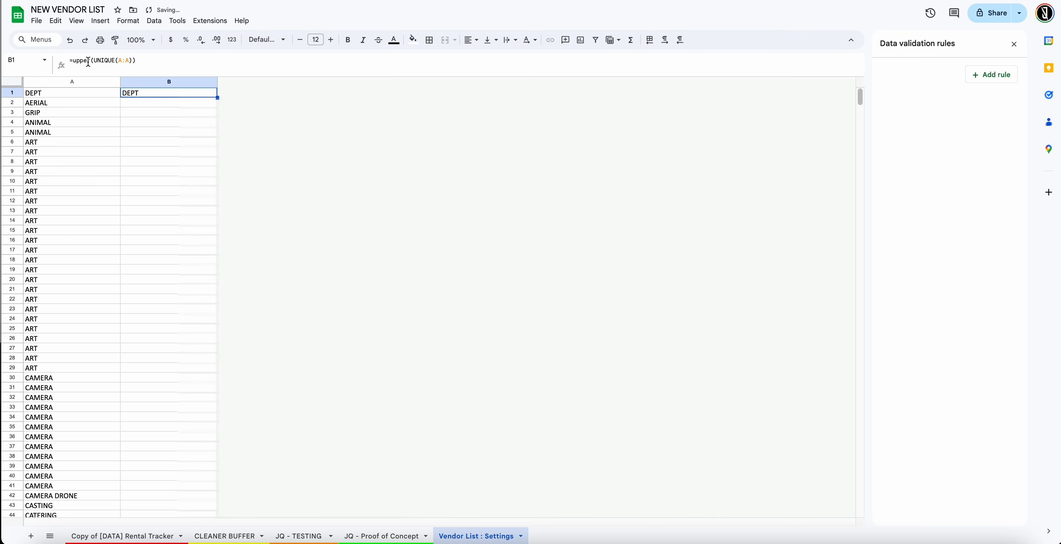
click(71, 60)
text(arrayfor)
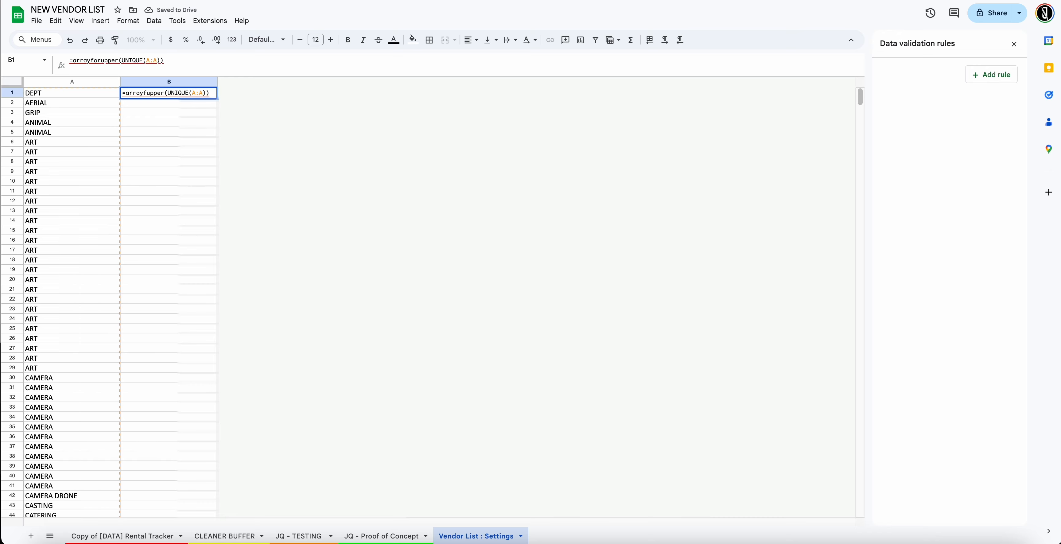
text(mula()
key(Return)
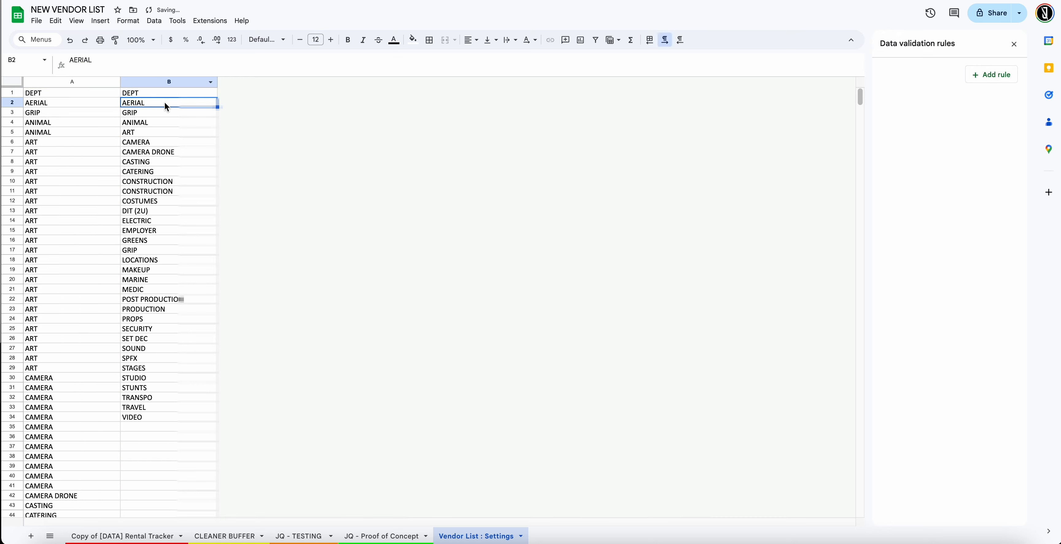
- Copy the uppercase department list B1:B34 and paste it as values only over column A from A1
drag(165, 93, 142, 416)
key(ctrl+c)
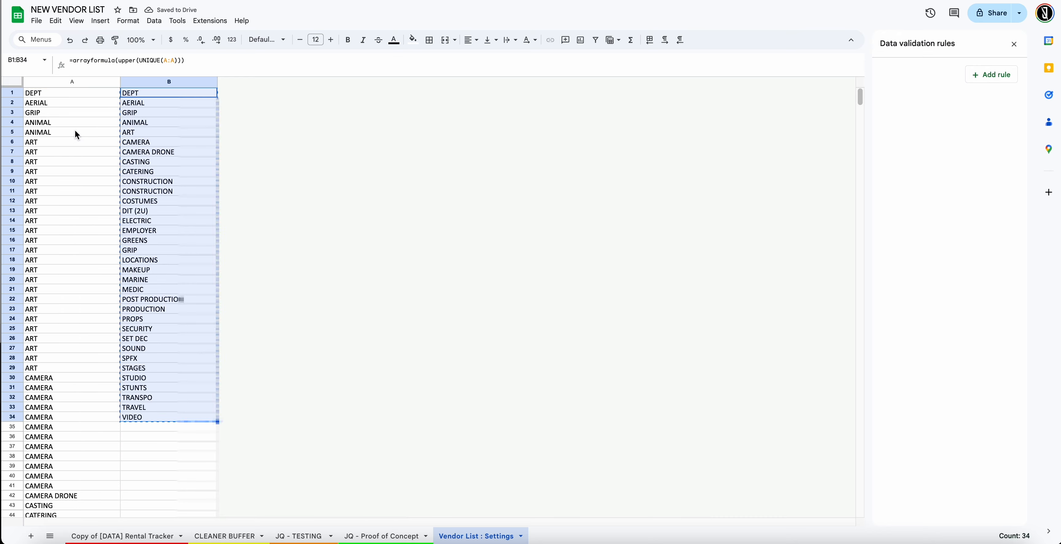
click(72, 92)
key(ctrl+shift+v)
- Clear the leftover department entries below the pasted list in column A, covering A35:A645
click(76, 420)
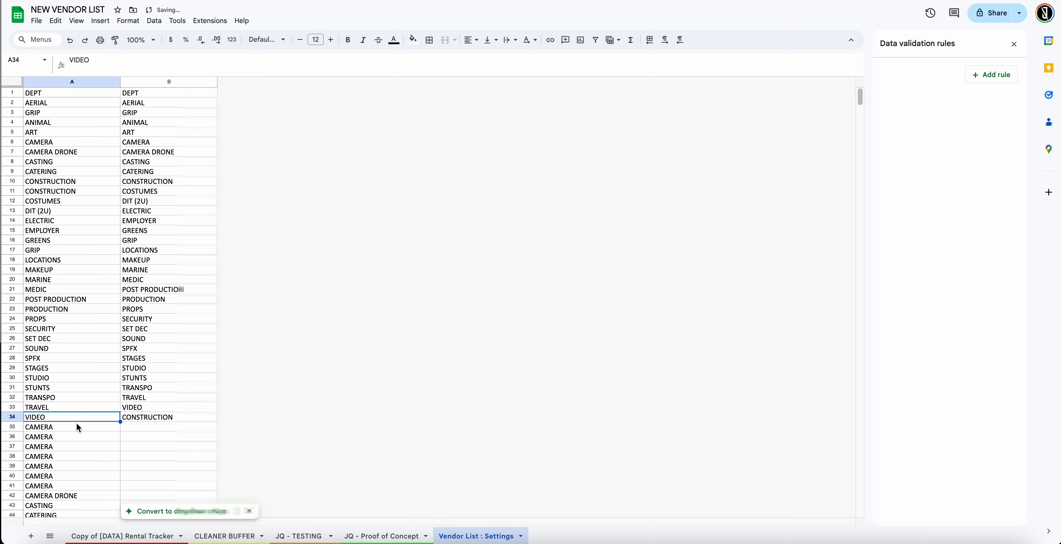
click(77, 427)
scroll(77, 402, down, 15)
scroll(76, 403, down, 20)
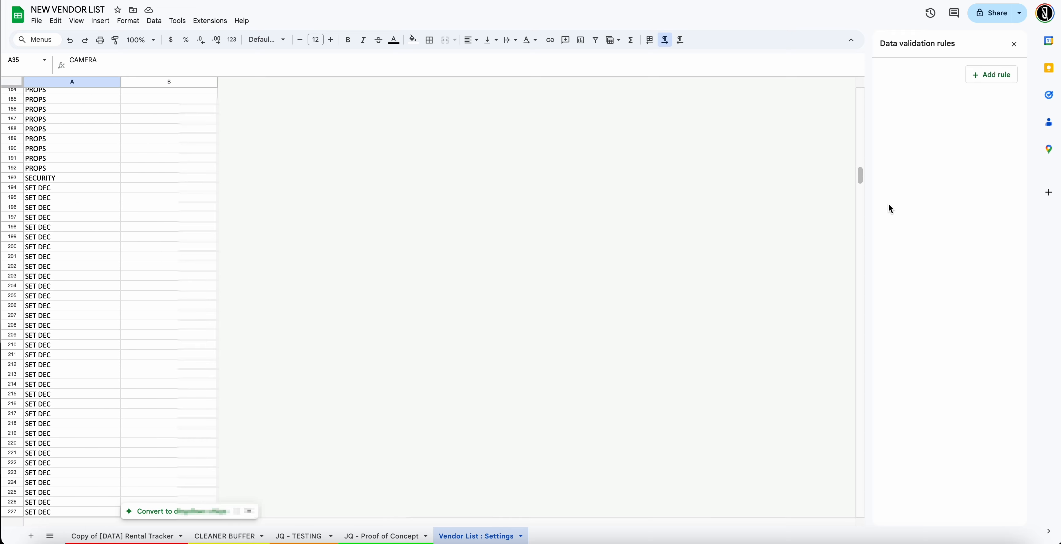
drag(860, 177, 858, 375)
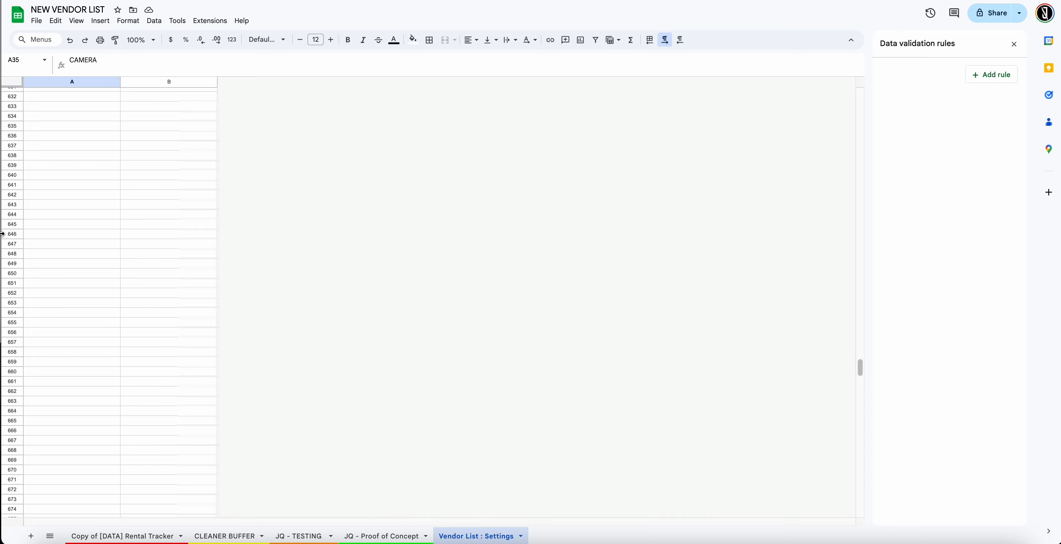
shift+click(93, 223)
scroll(151, 201, up, 5)
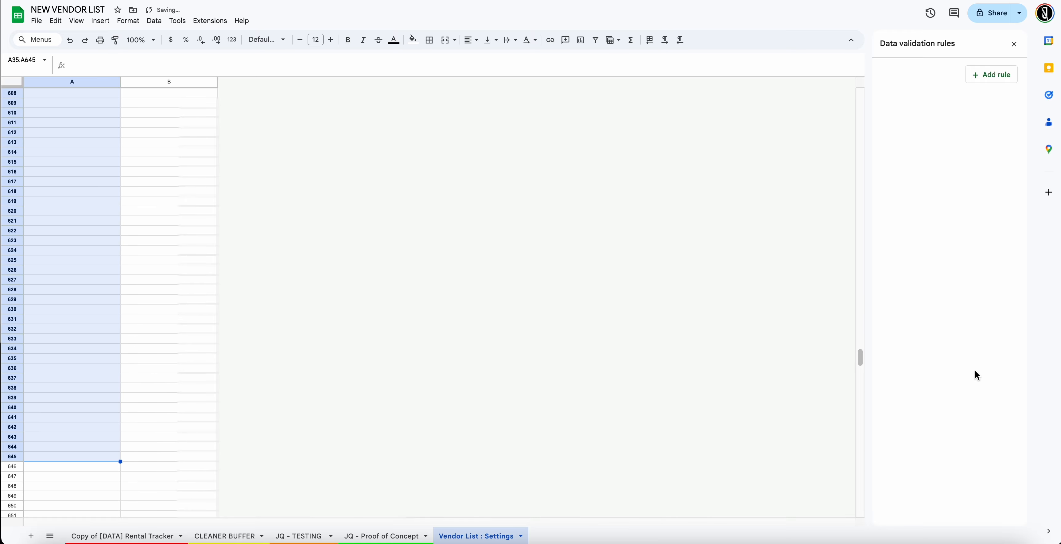
- Shorten the DIT (2U) entry in A13 to DIT
drag(861, 358, 973, 2)
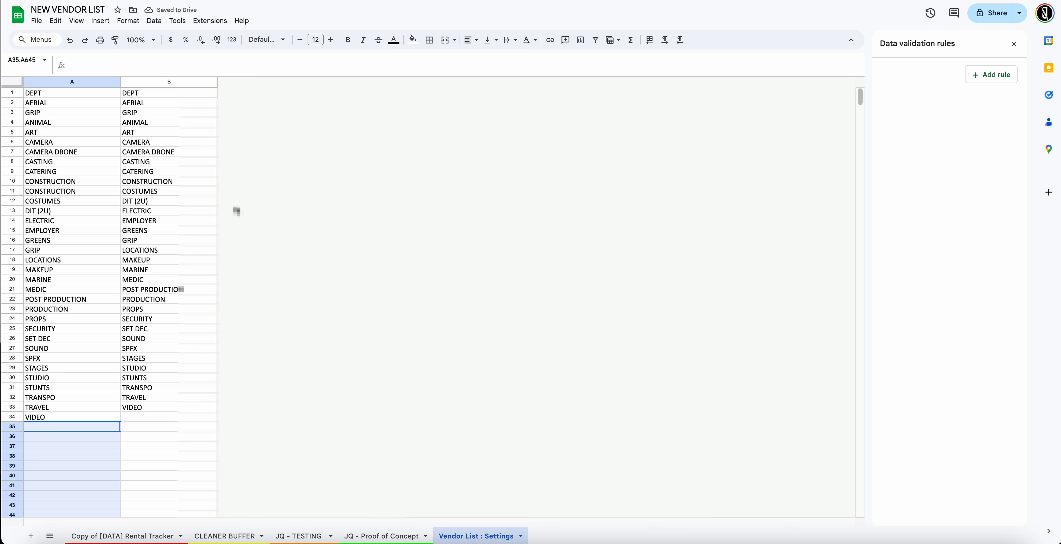
click(60, 203)
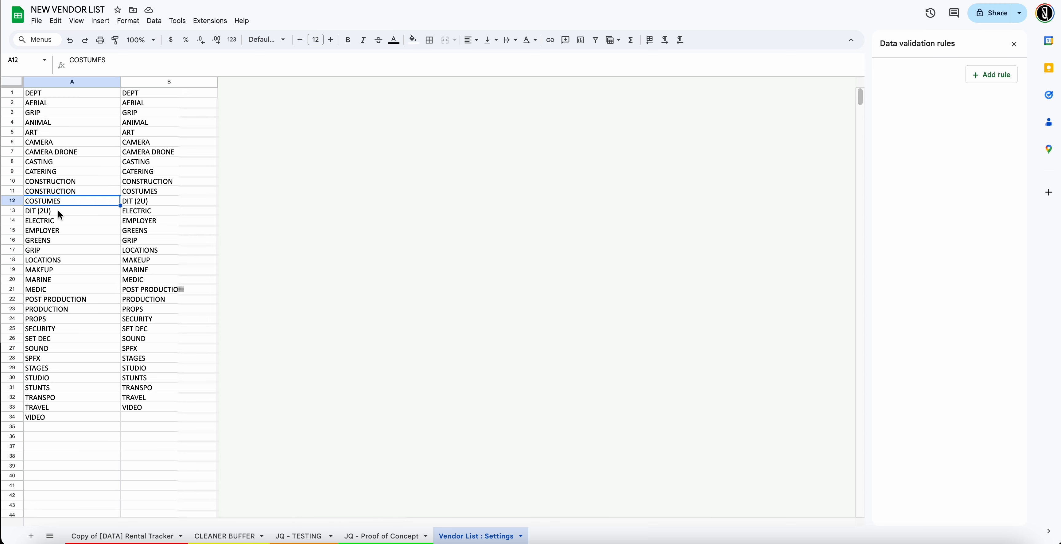
double_click(60, 214)
key(BackSpace)
key(Return)
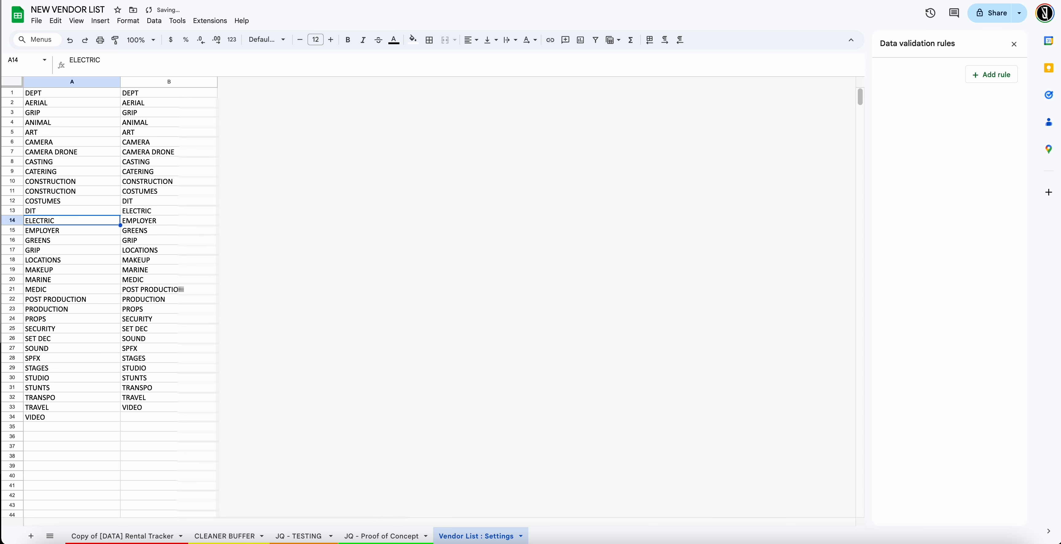
click(68, 229)
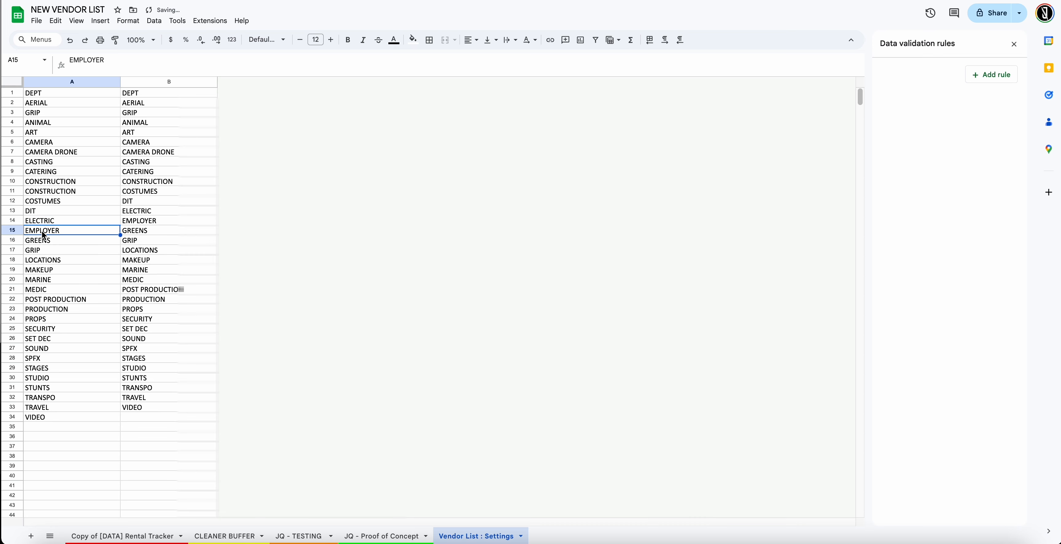
right_click(52, 238)
click(12, 230)
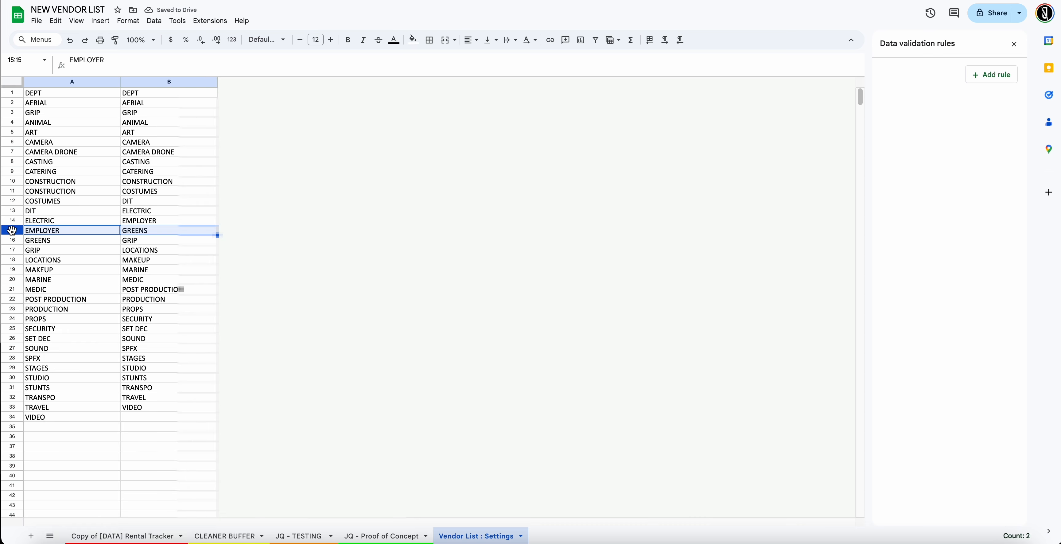
click(65, 241)
click(48, 224)
click(45, 233)
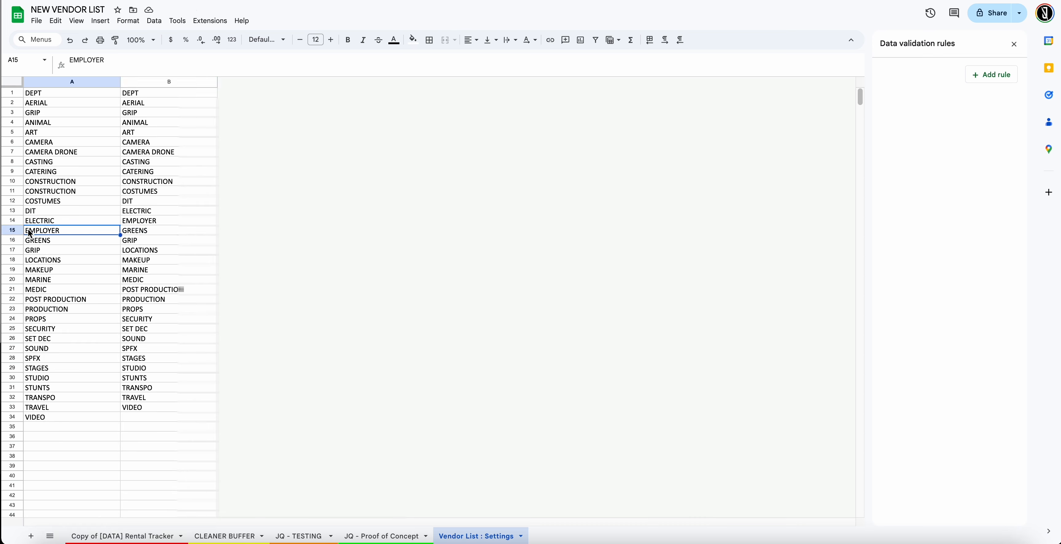
click(88, 222)
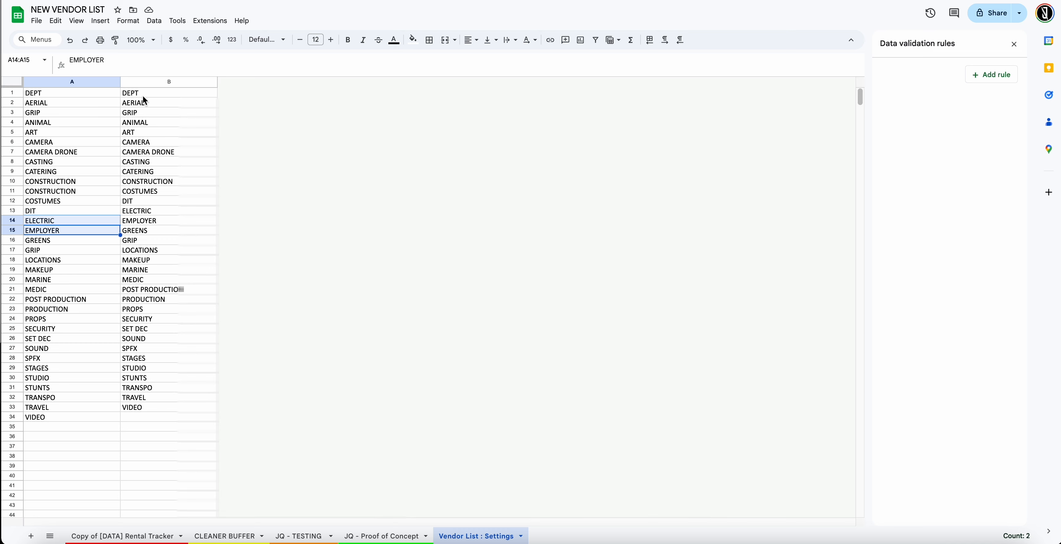
- Clear the formula-generated department list in B1:B33 and delete the VIDEO row, row 34
drag(142, 96, 166, 412)
key(Delete)
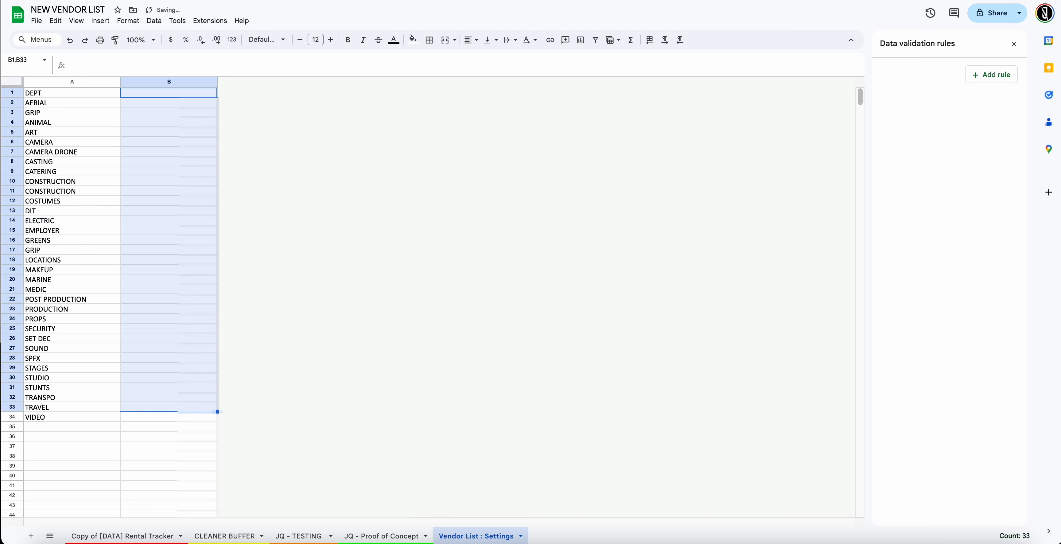
click(47, 416)
click(11, 417)
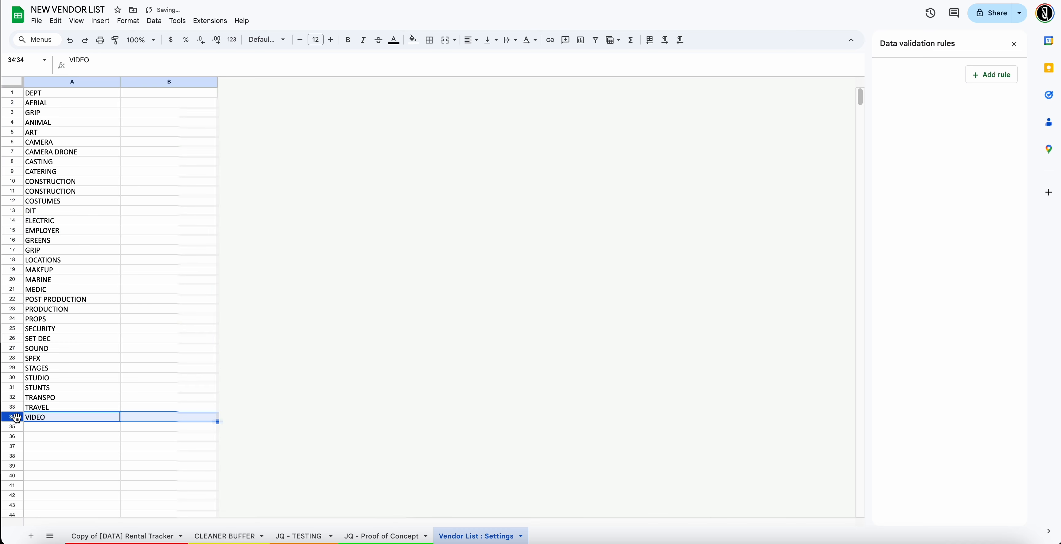
right_click(12, 417)
click(49, 275)
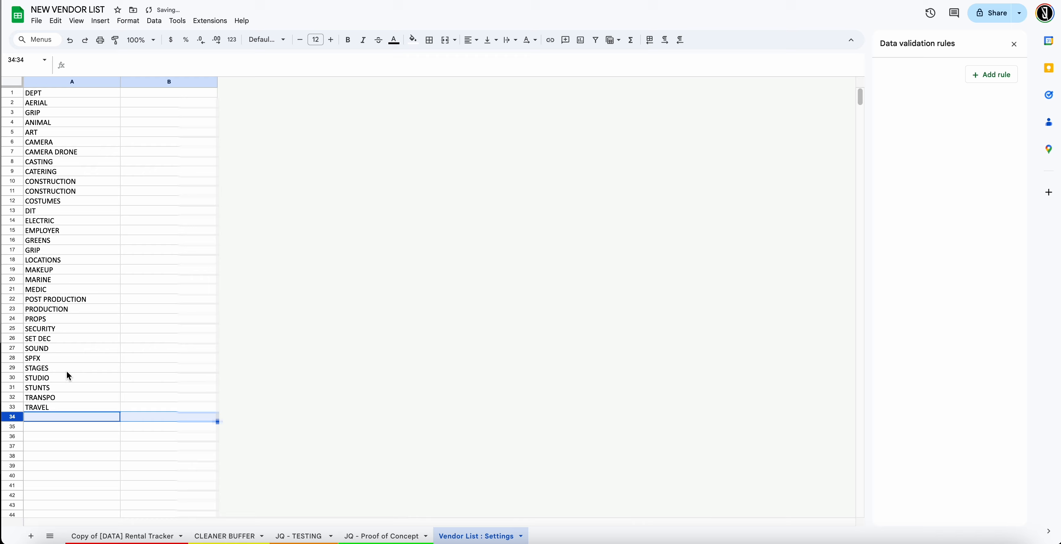
- Delete the STAGES row, row 29, from the department list
click(50, 373)
right_click(13, 367)
click(12, 367)
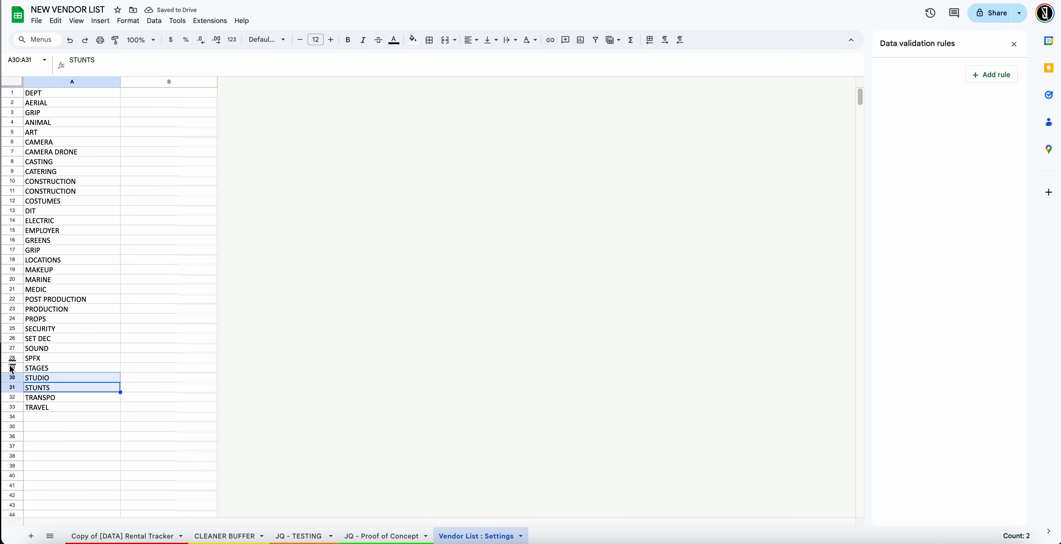
right_click(12, 367)
click(79, 160)
- Delete the EMPLOYER row, row 15, from the department list
click(62, 299)
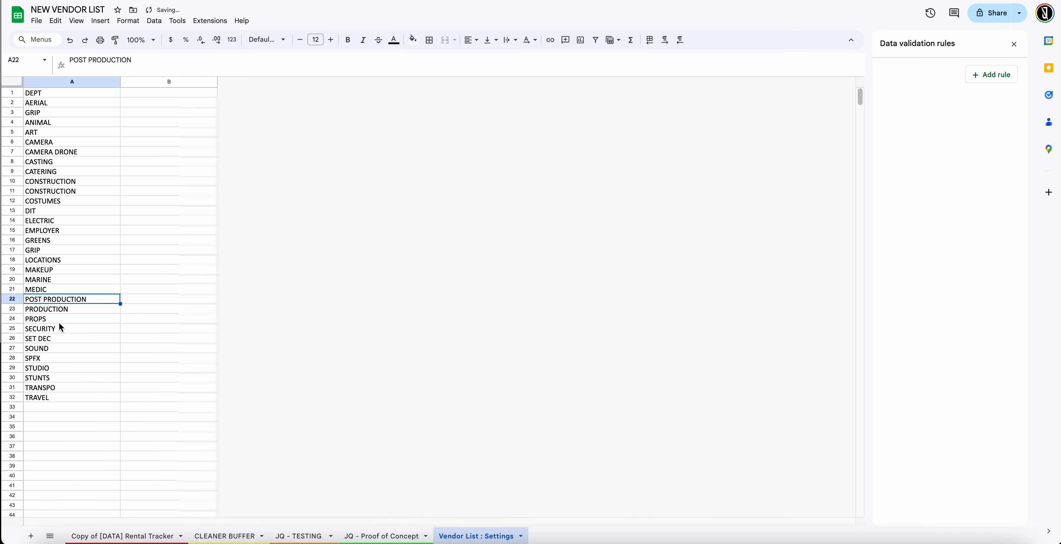
click(61, 337)
click(17, 329)
click(17, 319)
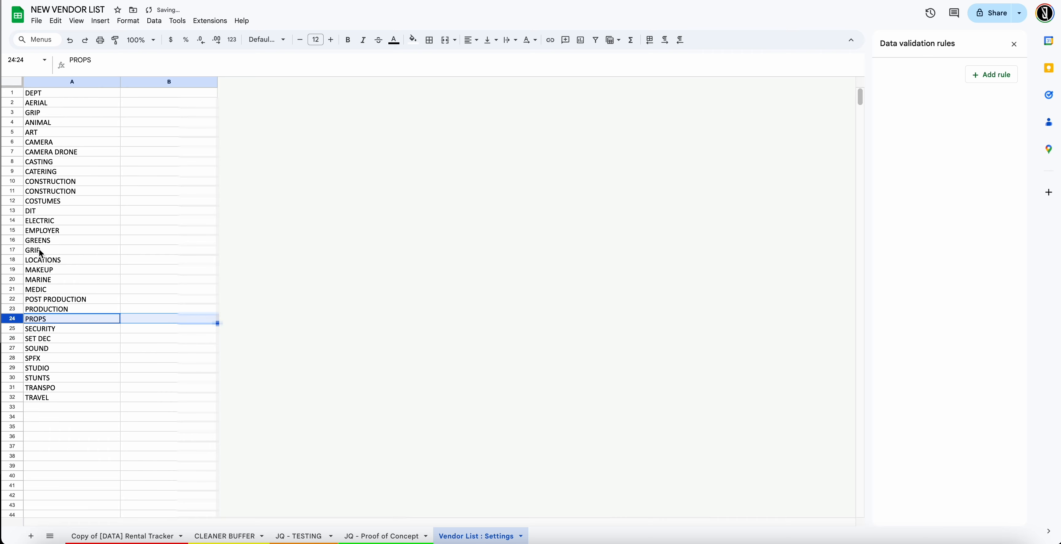
click(12, 230)
right_click(13, 231)
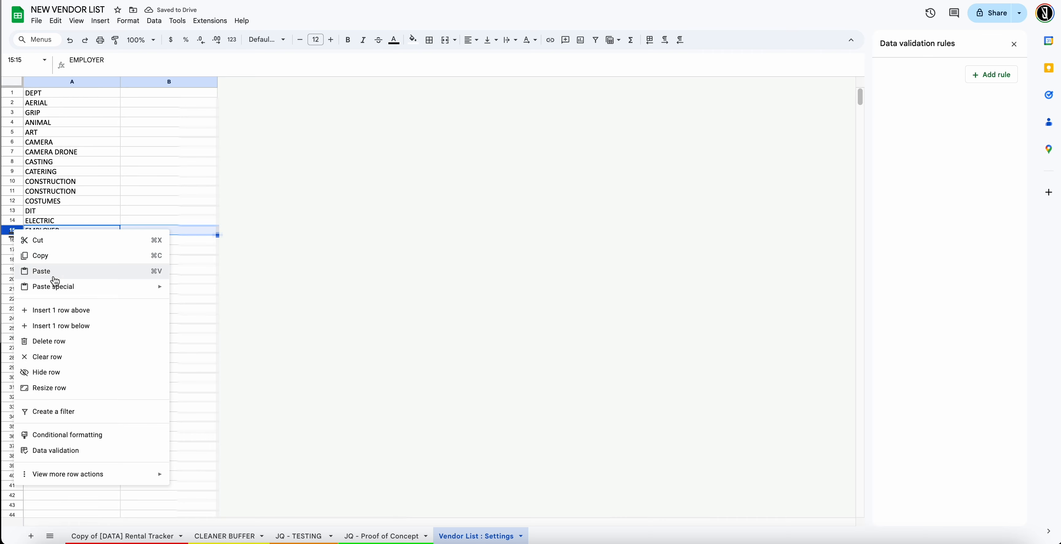
click(65, 338)
click(44, 172)
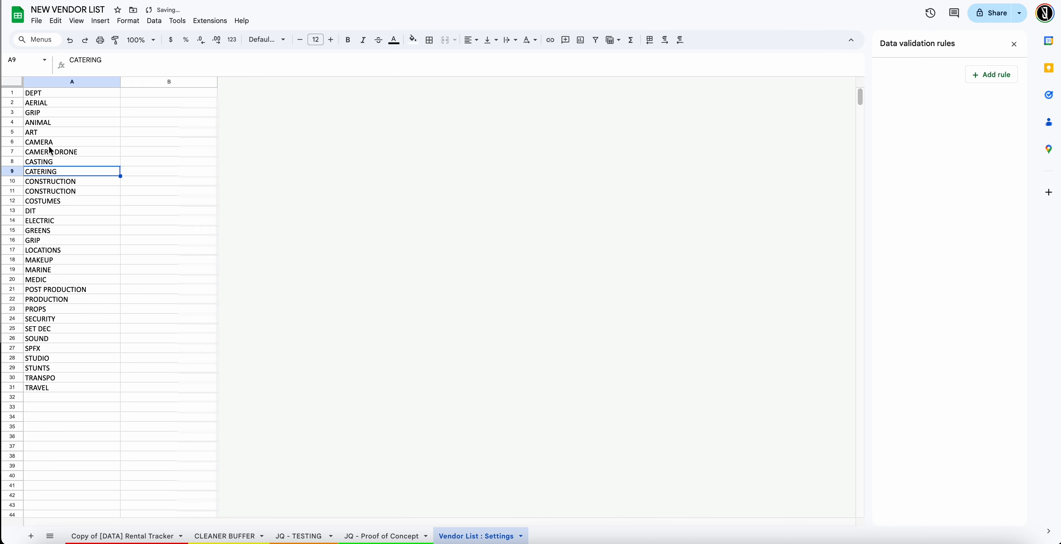
click(50, 143)
click(57, 96)
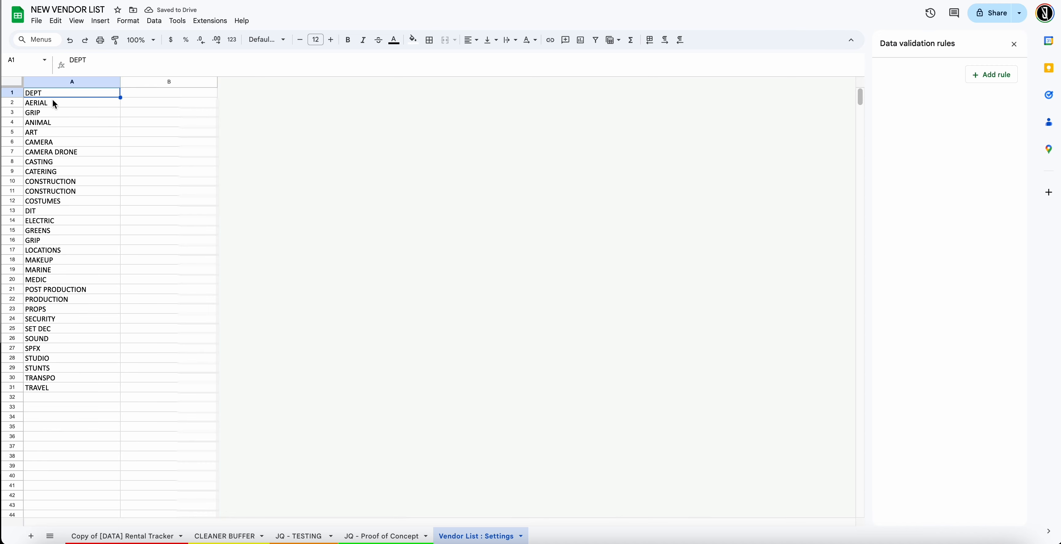
shift+click(60, 386)
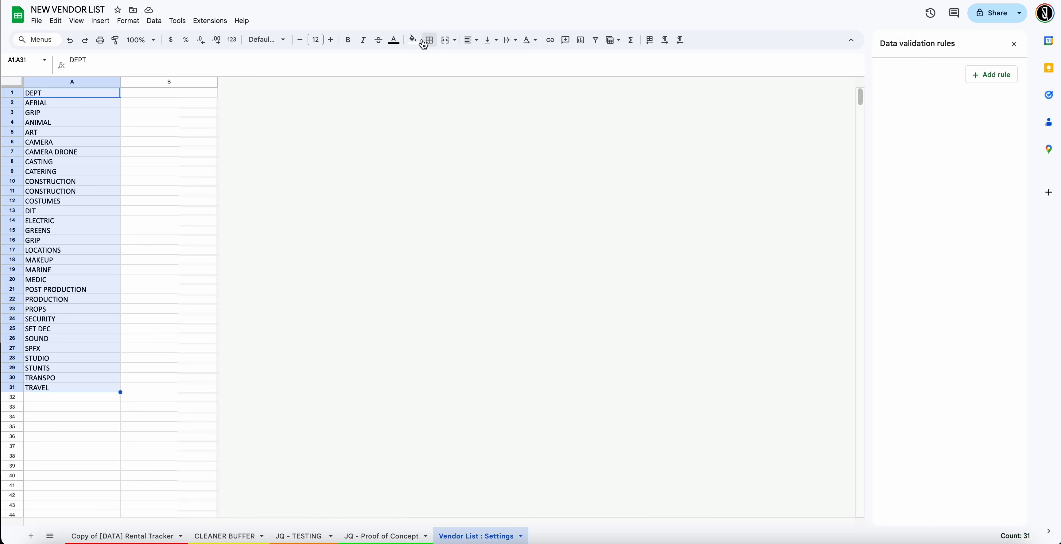
click(413, 39)
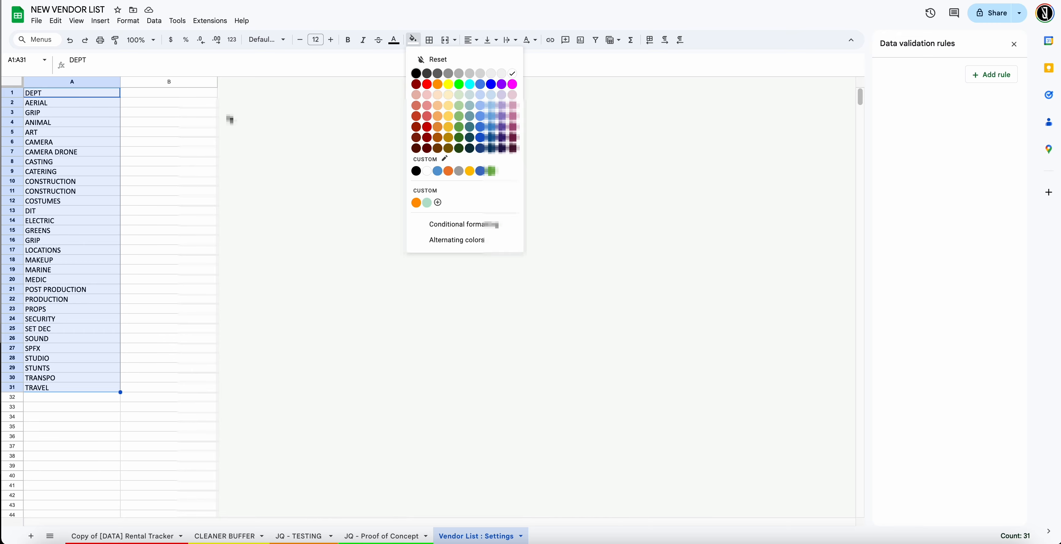
drag(202, 113, 165, 103)
- Change the header in A1 to DEPARTMENT SELECTOR
double_click(93, 92)
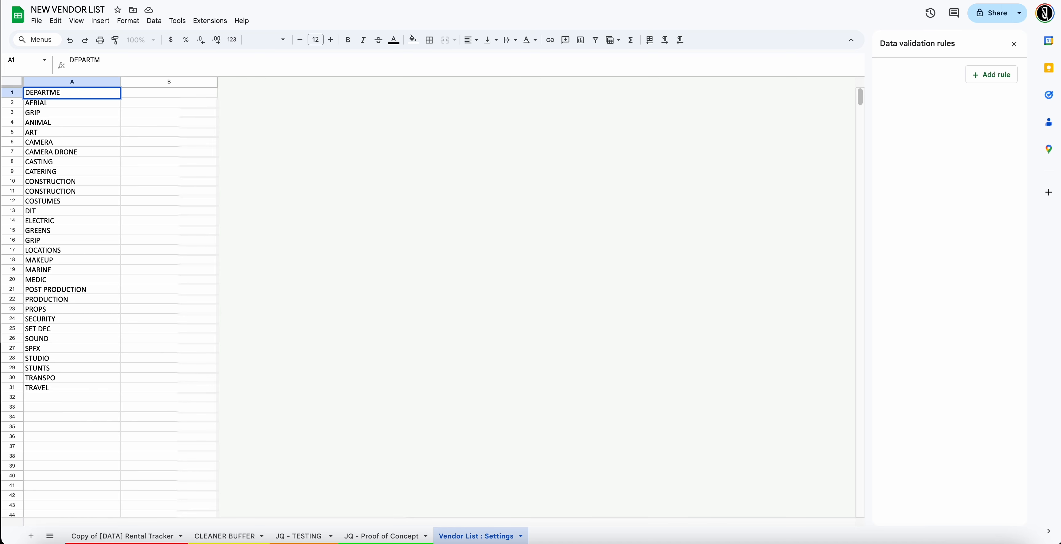
text(SELECTRO)
key(Return)
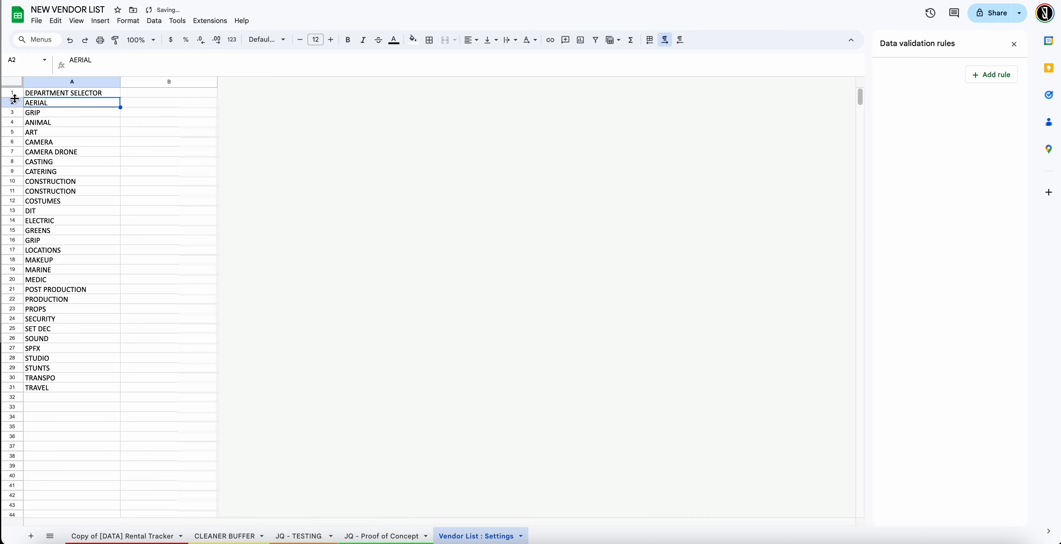
- Insert a blank row between the header and AERIAL and make it several lines tall
right_click(11, 102)
click(69, 183)
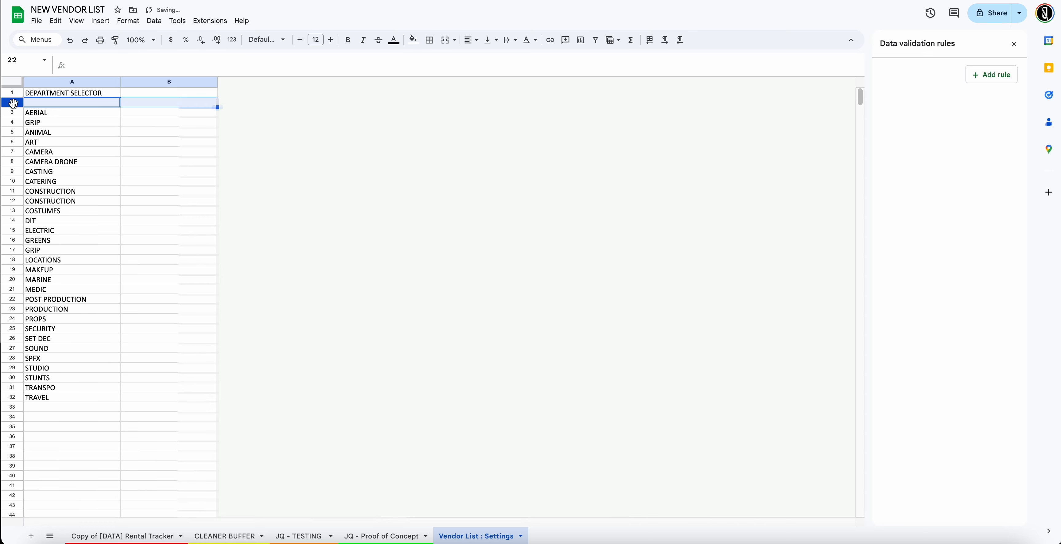
drag(13, 107, 12, 161)
- Write the instruction in A2: ** Please add + / Remove - from the following list for the "Data input Column"
click(56, 106)
text(*)
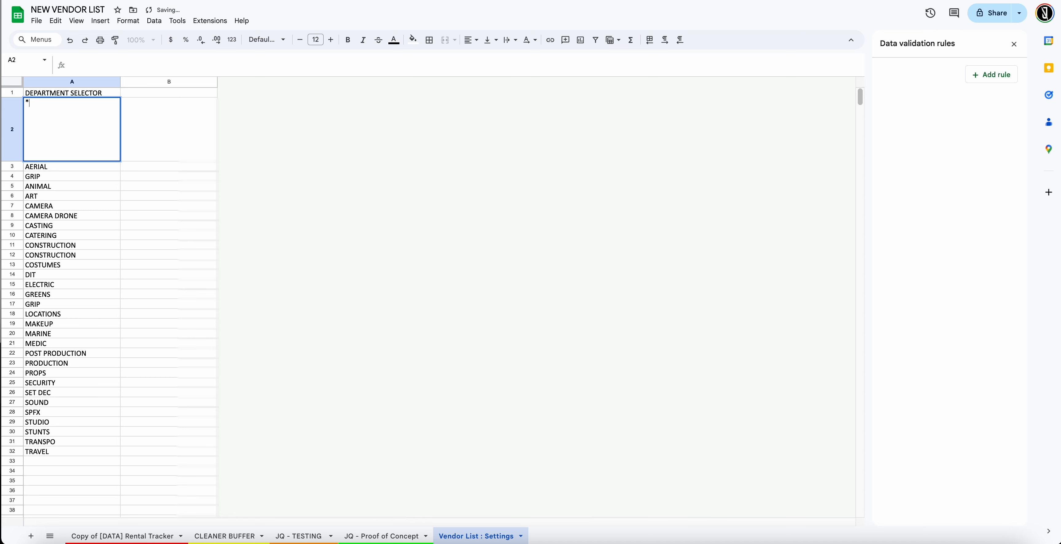
text(* Please add + / Remove -)
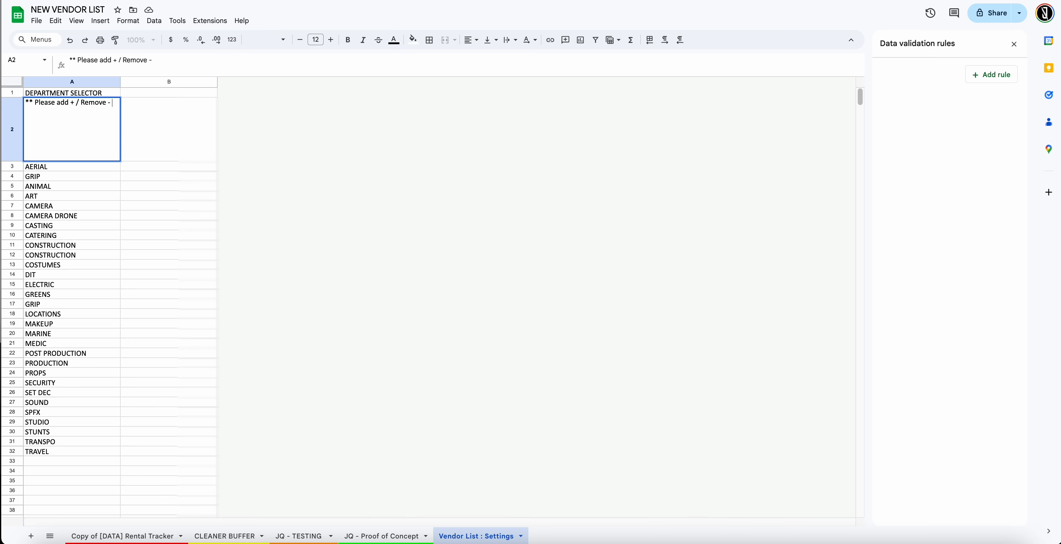
text(the f)
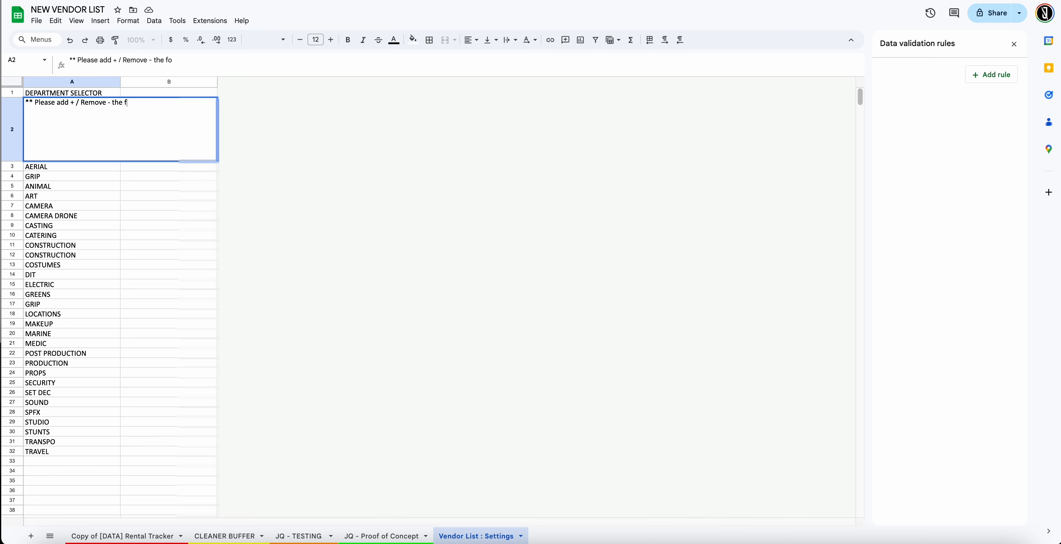
text( following list)
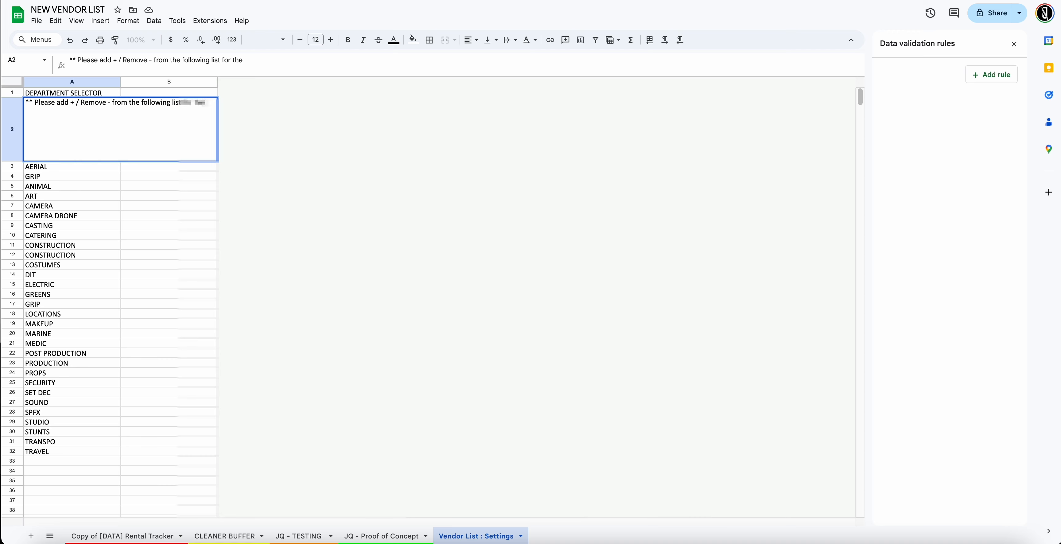
text(for the "Da)
text(input)
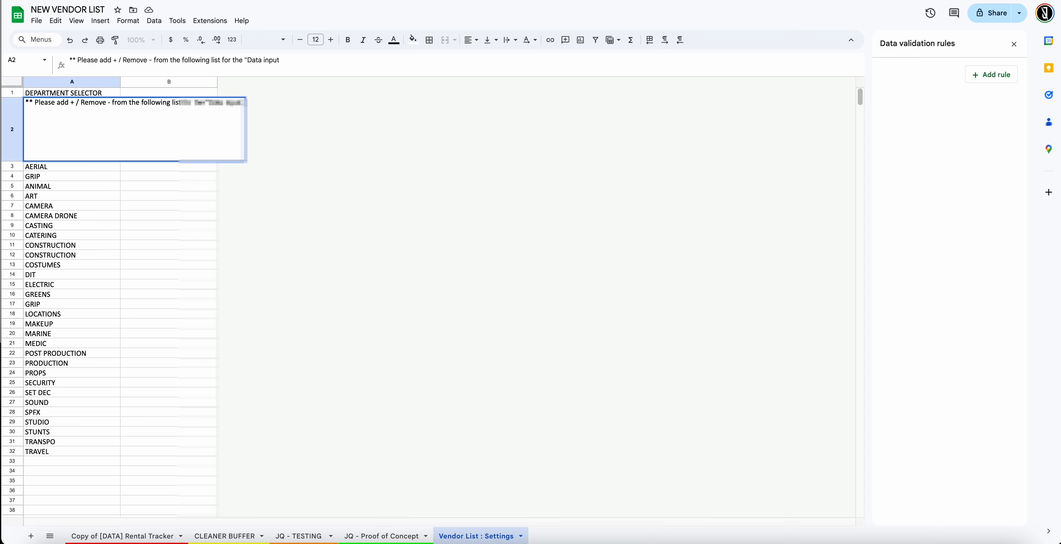
text( Column")
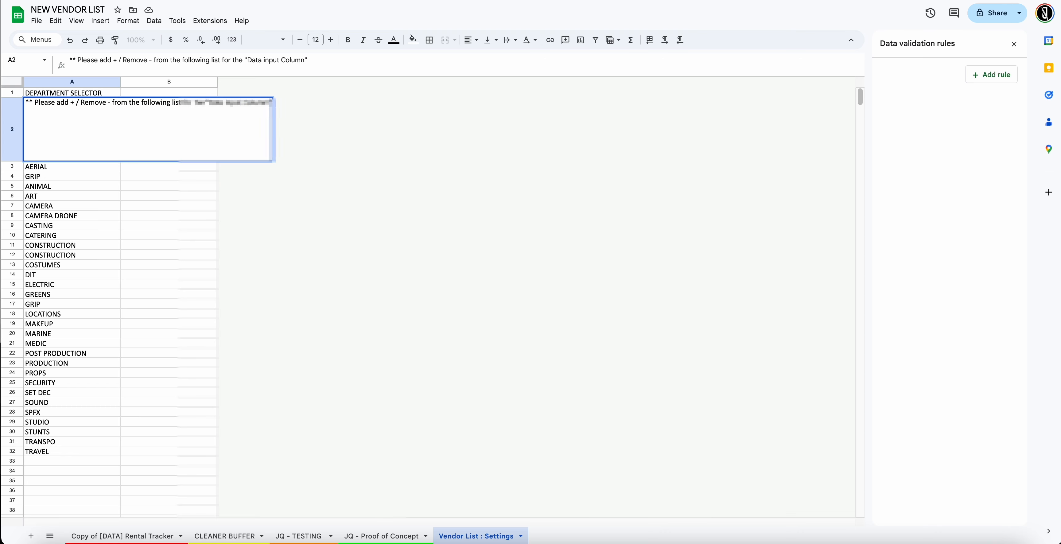
text(.)
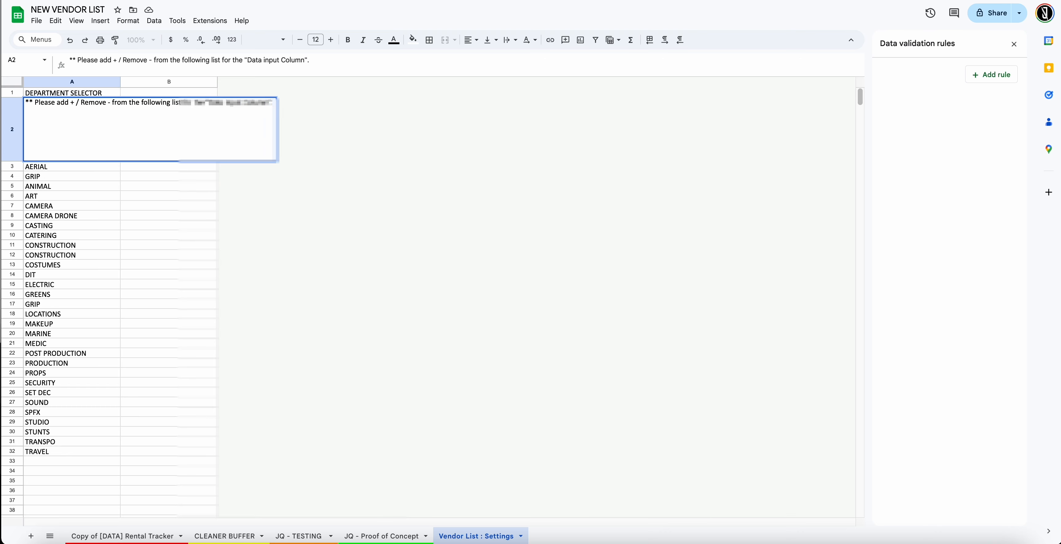
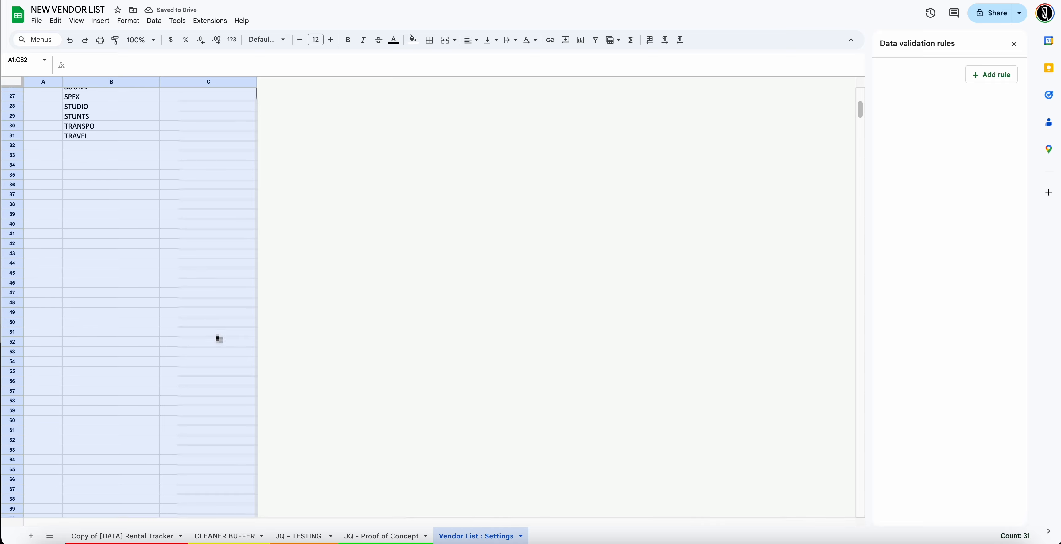
- Insert two blank columns to the right of column C
right_click(208, 82)
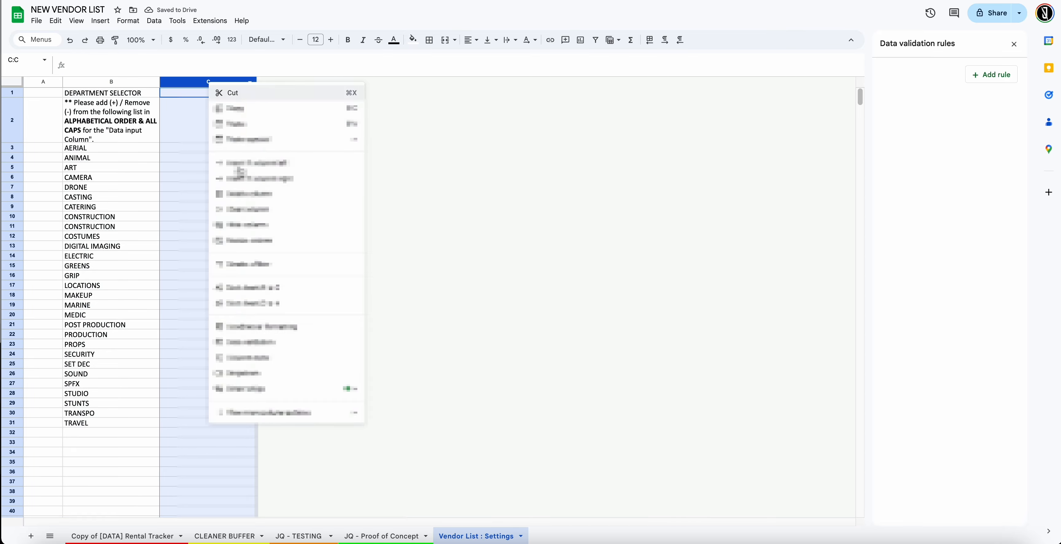
click(268, 177)
right_click(240, 81)
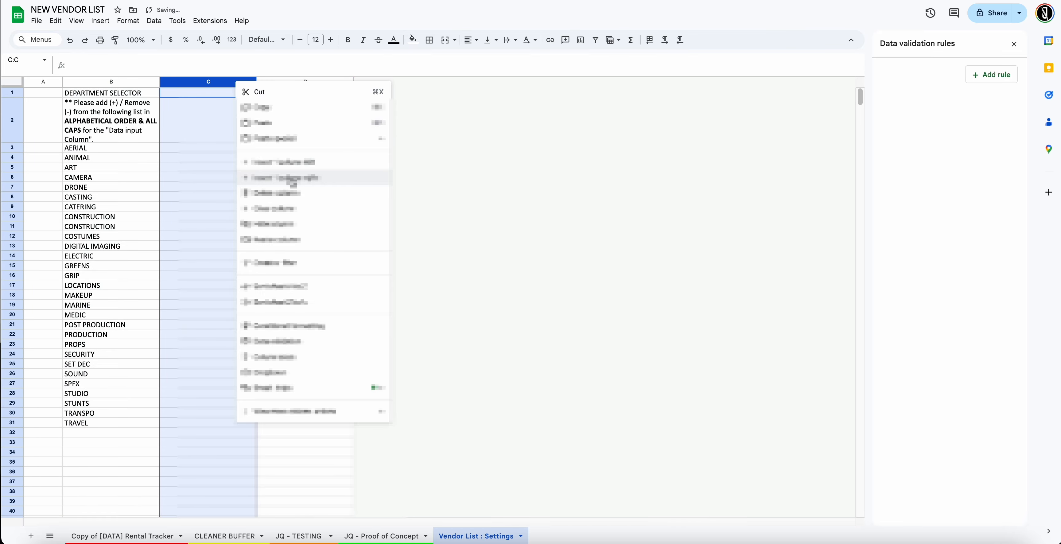
click(295, 180)
- Insert two blank rows above the DEPARTMENT SELECTOR header
right_click(23, 95)
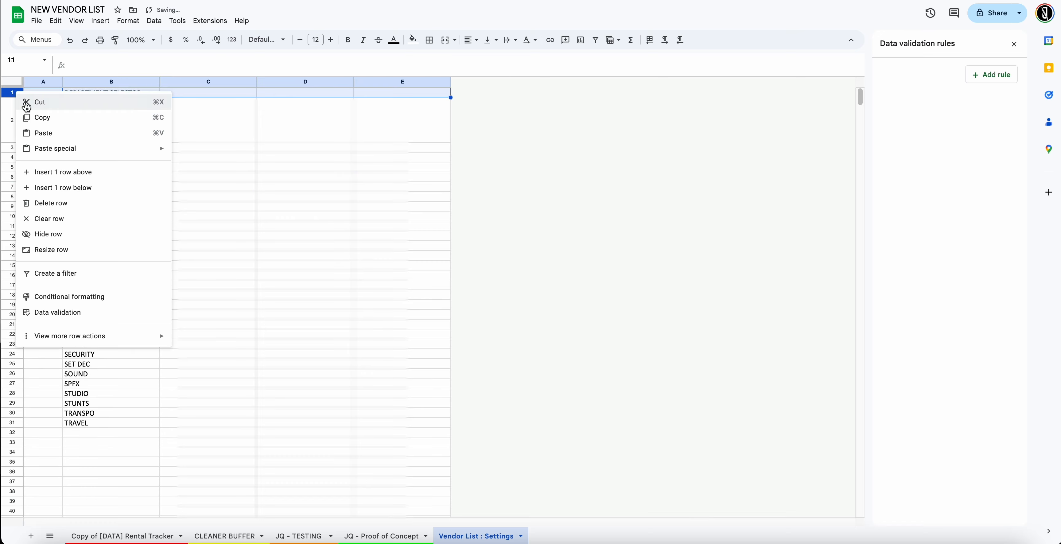
click(98, 171)
right_click(14, 91)
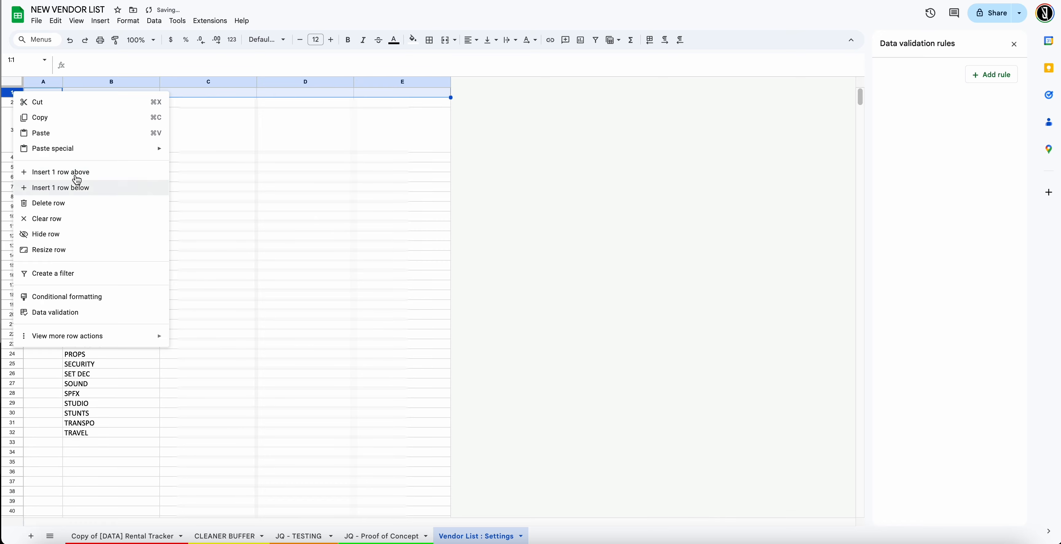
click(80, 170)
- Apply white inner borders to the range A1:E87 so the gridlines are hidden
click(38, 89)
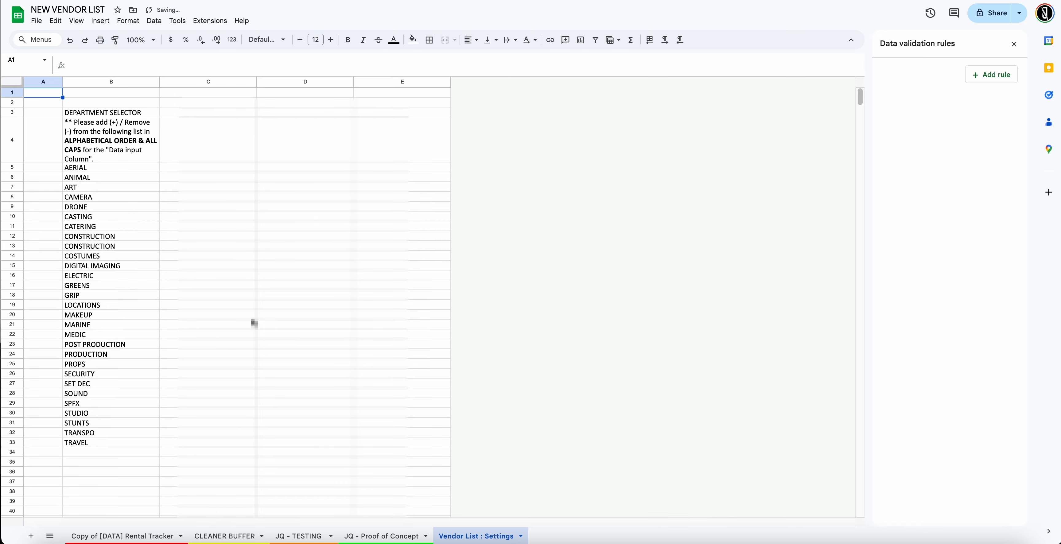
scroll(291, 308, down, 15)
shift+click(431, 329)
scroll(387, 308, up, 15)
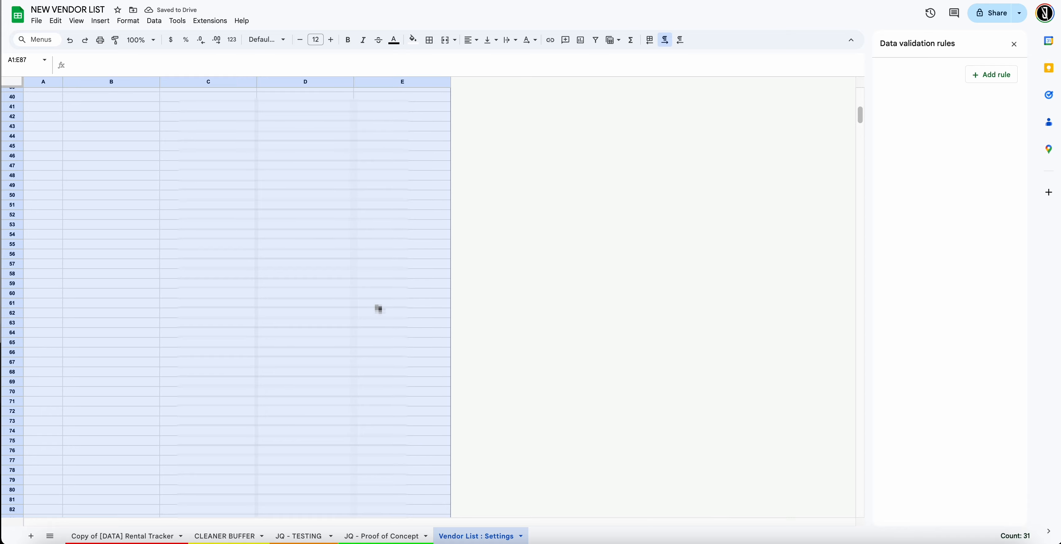
click(428, 41)
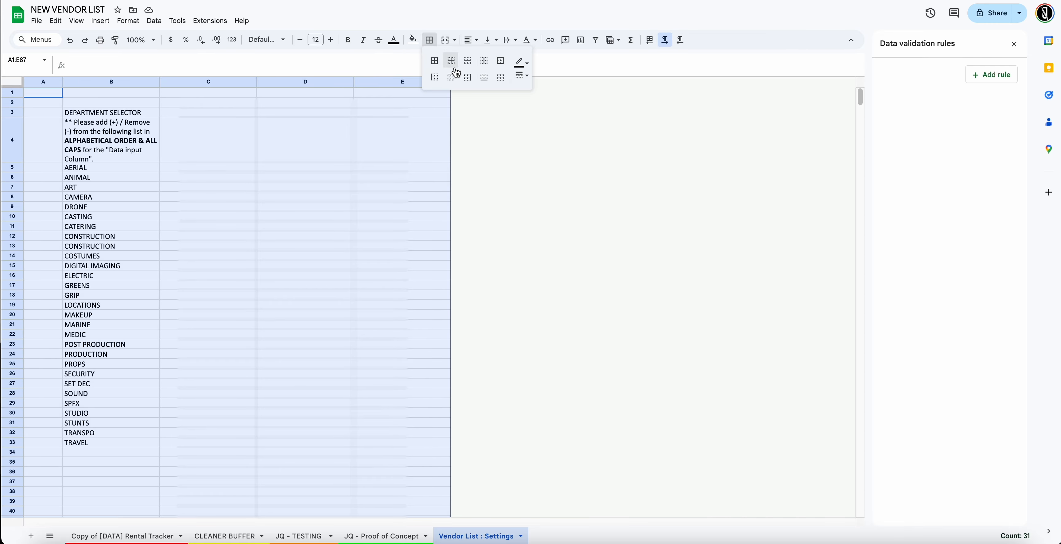
click(453, 66)
click(522, 62)
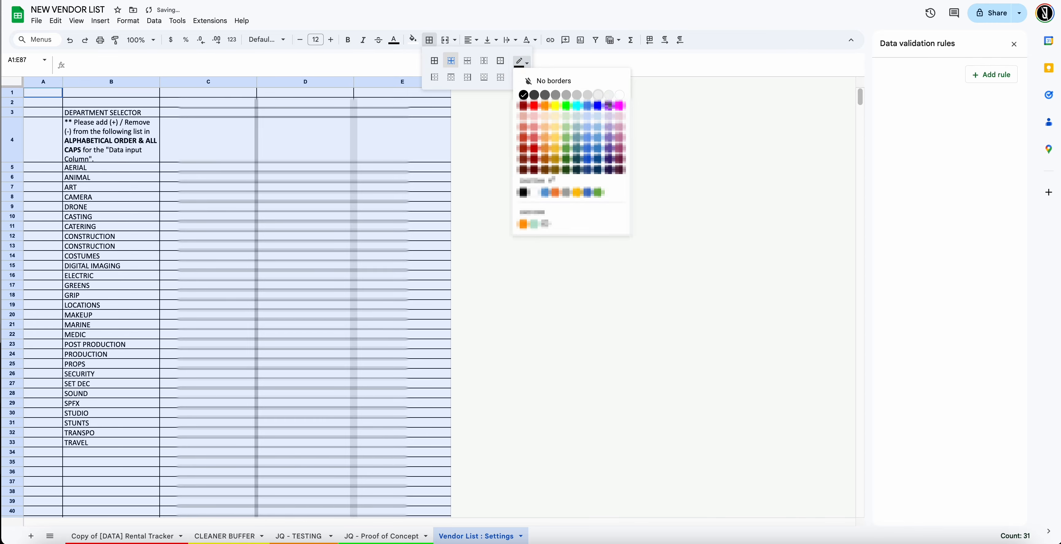
click(611, 107)
click(412, 125)
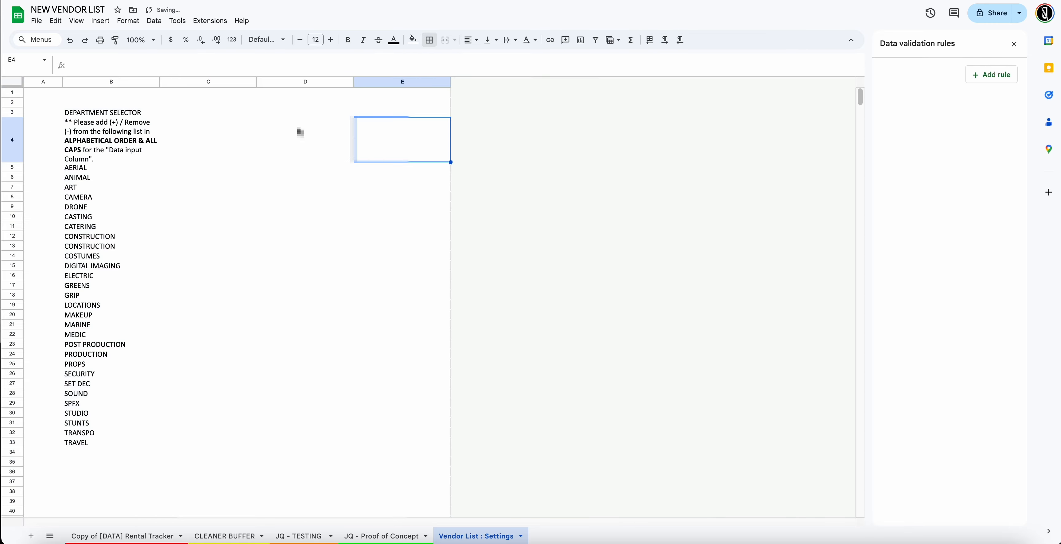
- Insert a blank column to the left of the department list
click(38, 114)
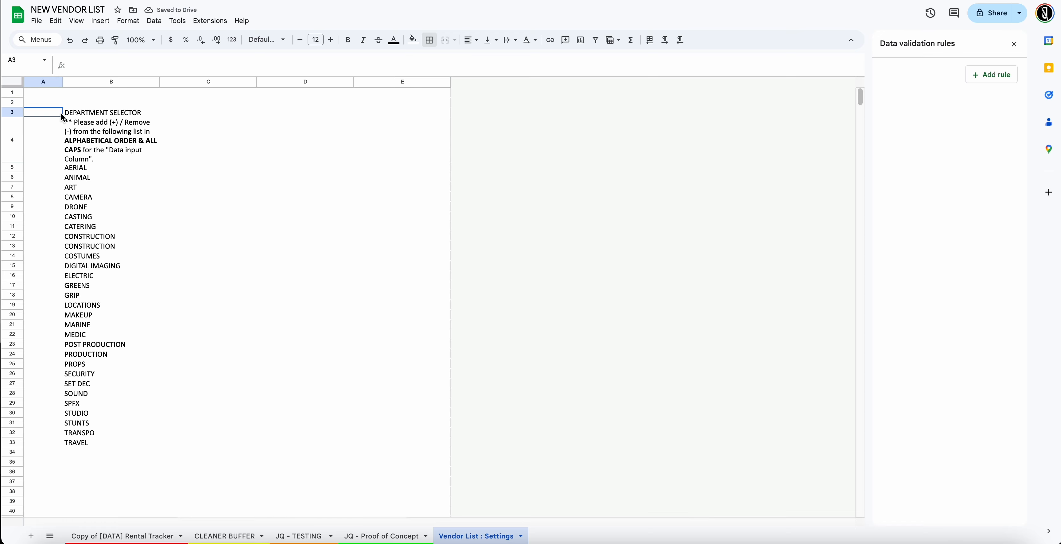
click(86, 122)
click(78, 82)
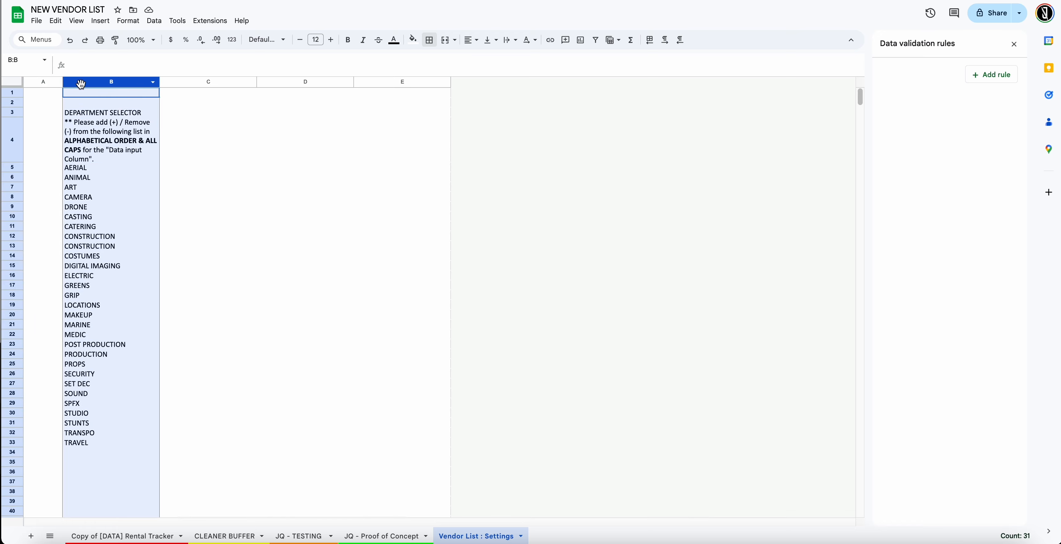
right_click(79, 82)
click(132, 167)
click(131, 131)
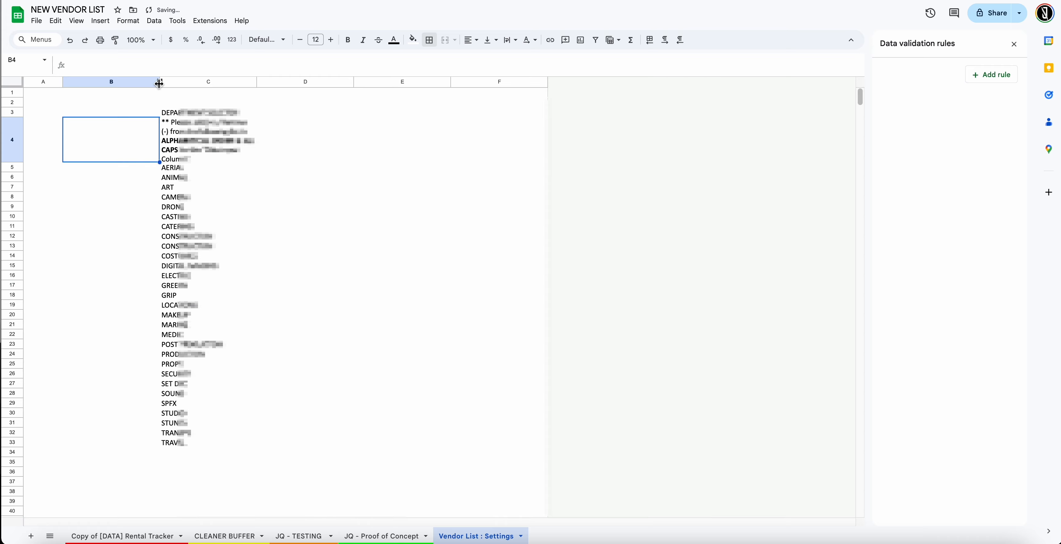
- Narrow the blank column B beside the list to a width of 25 pixels
drag(159, 83, 71, 82)
key(Right)
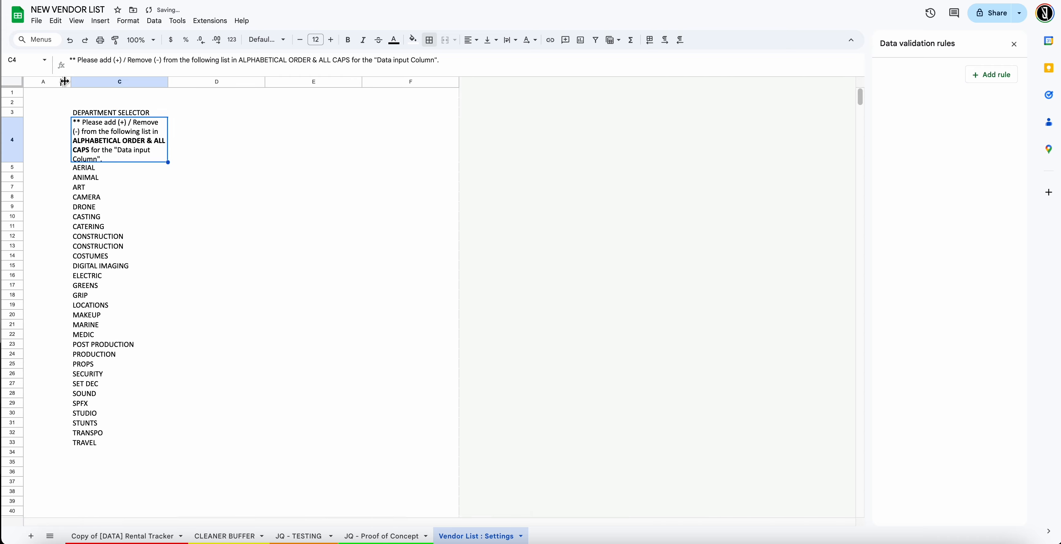
click(68, 82)
right_click(67, 82)
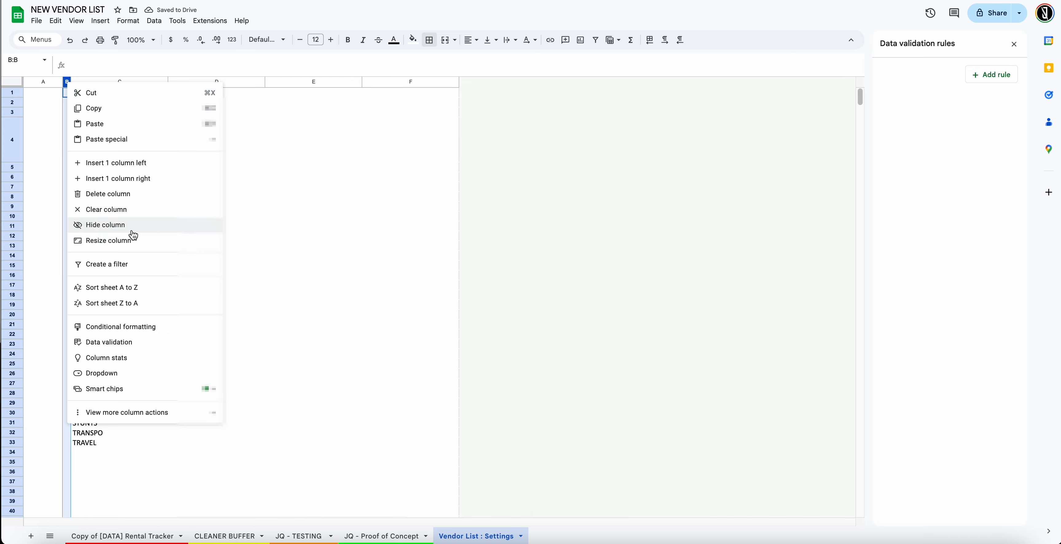
click(132, 238)
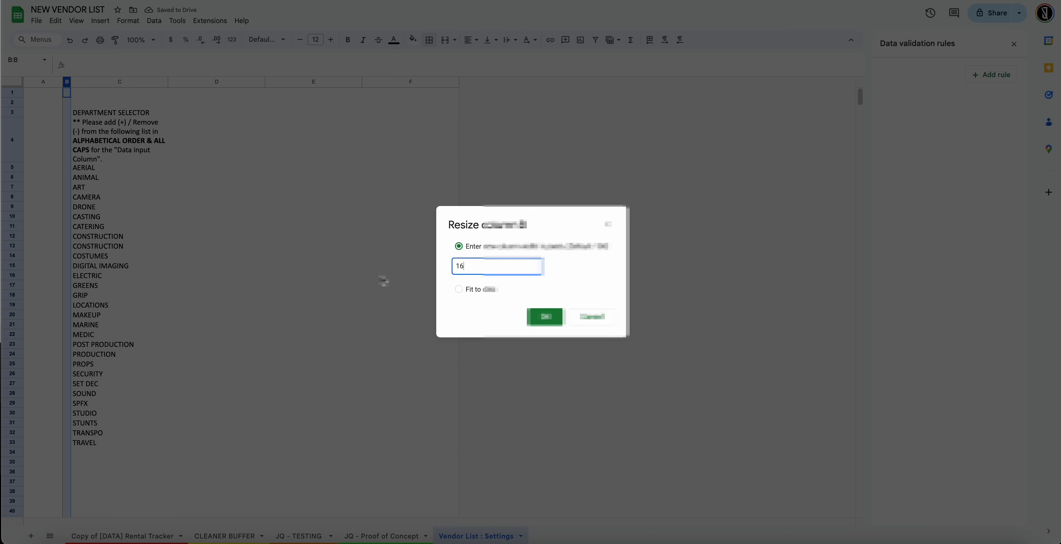
text(25)
key(Return)
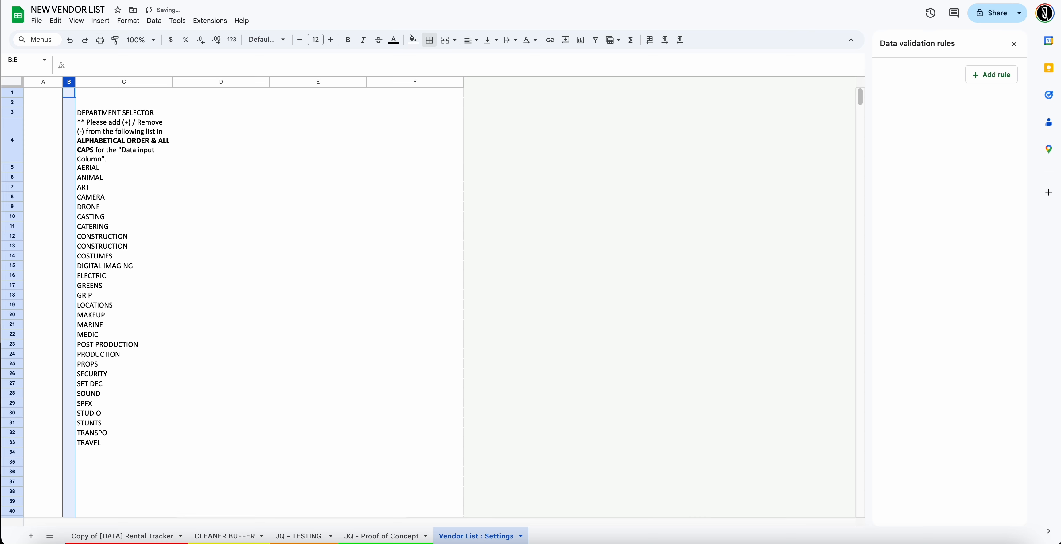
- Add a blank spacer column directly to the right of the department list, as narrow as column B
right_click(205, 83)
click(247, 167)
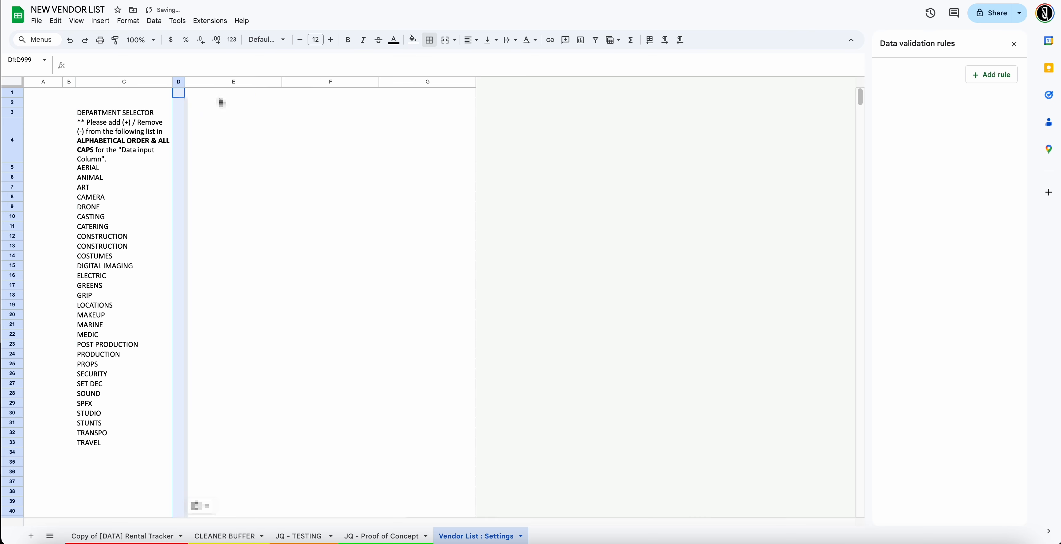
click(212, 116)
- Put a light yellow outer border around the department block B2:D45
click(68, 102)
drag(67, 102, 176, 373)
scroll(171, 289, up, 5)
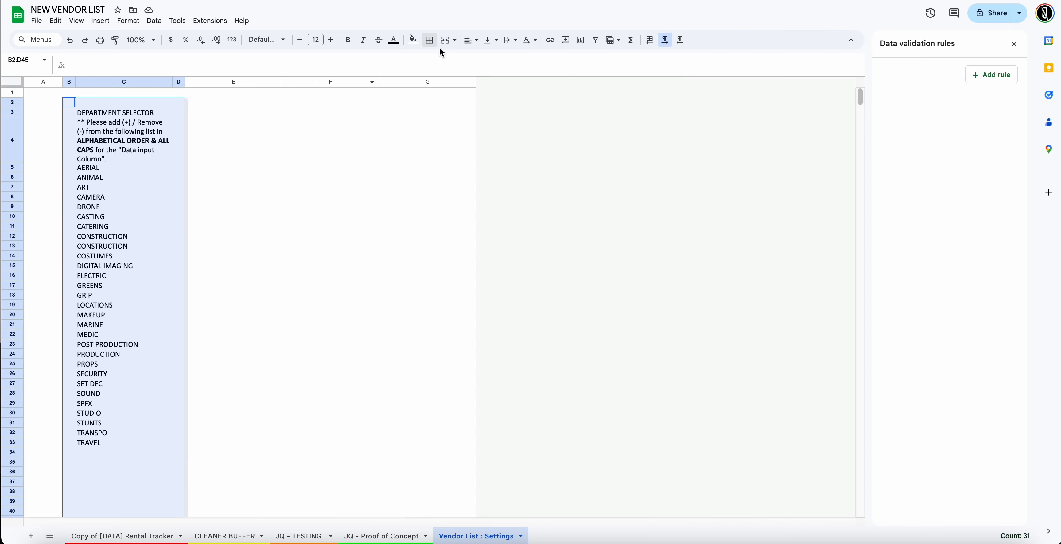
click(430, 40)
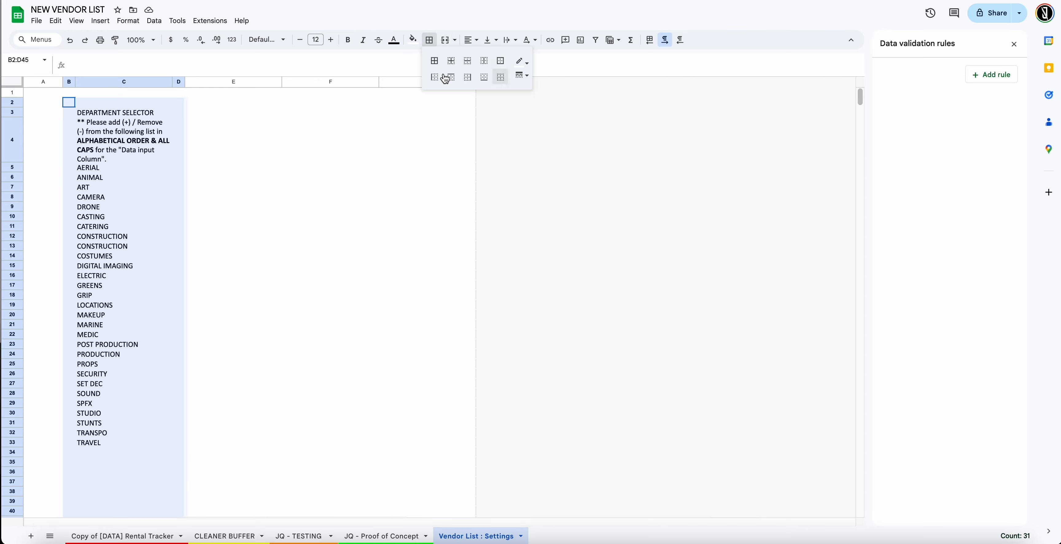
click(502, 69)
click(522, 61)
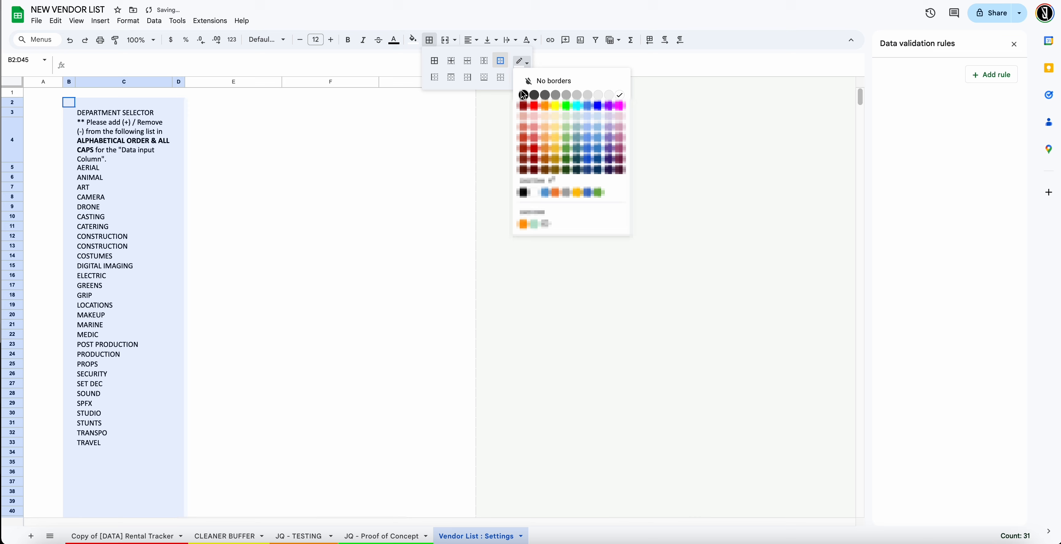
click(561, 130)
- Change the yellow outer border around B2:D45 to a heavier line style
click(522, 62)
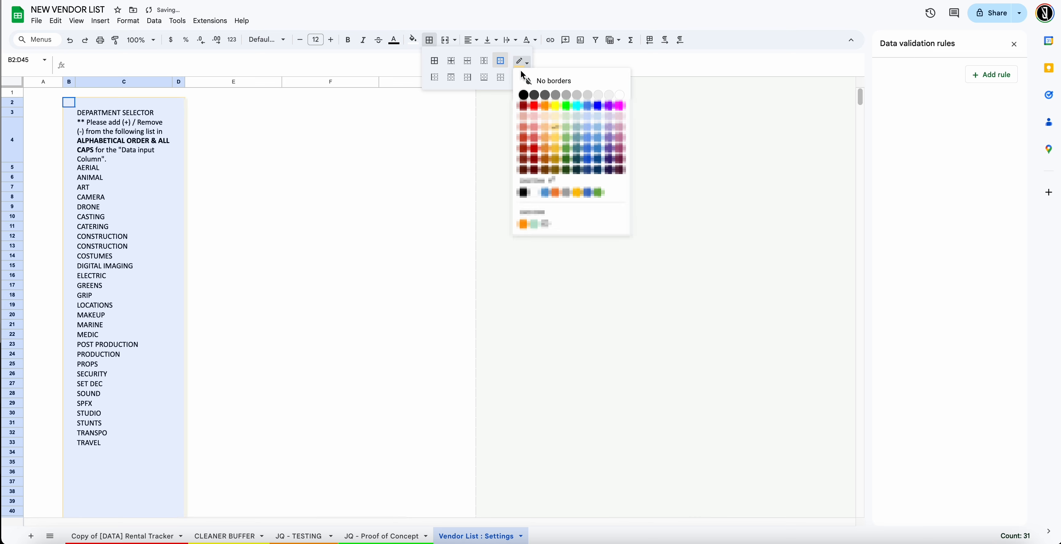
click(522, 62)
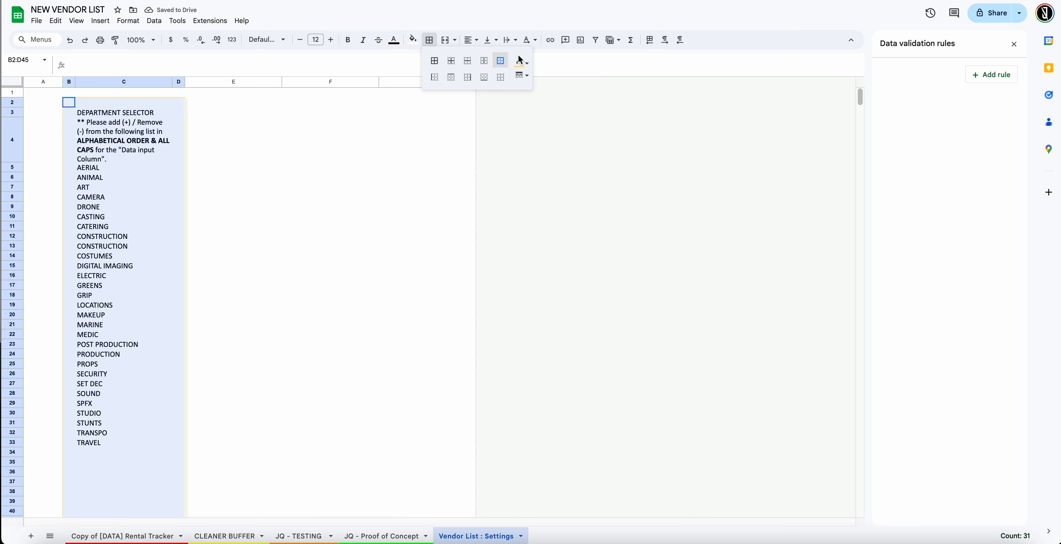
click(522, 75)
click(540, 124)
click(442, 148)
scroll(177, 140, down, 3)
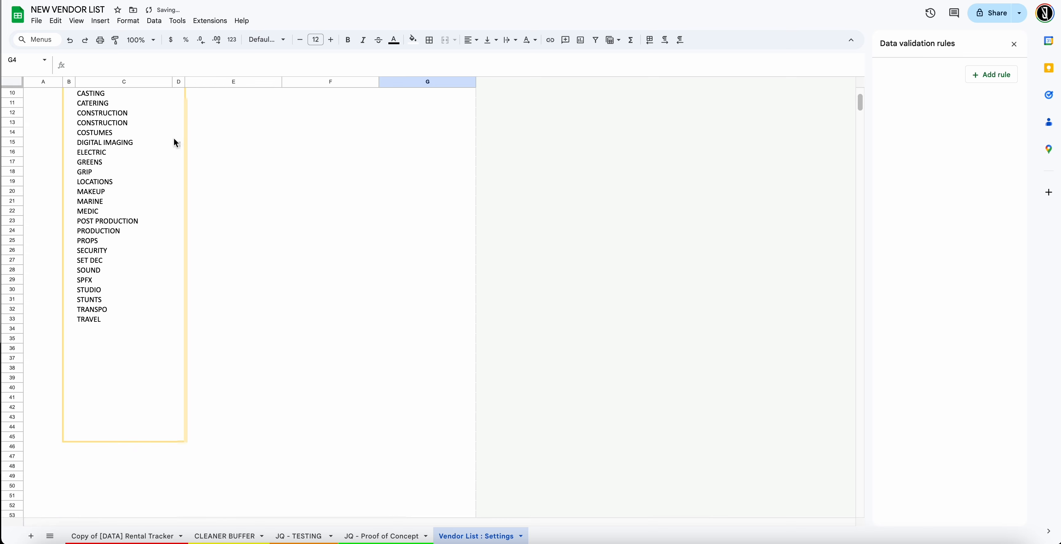
scroll(182, 148, up, 3)
- Apply the default grey alternating colors to C5:C44 without a header row
drag(103, 145, 86, 414)
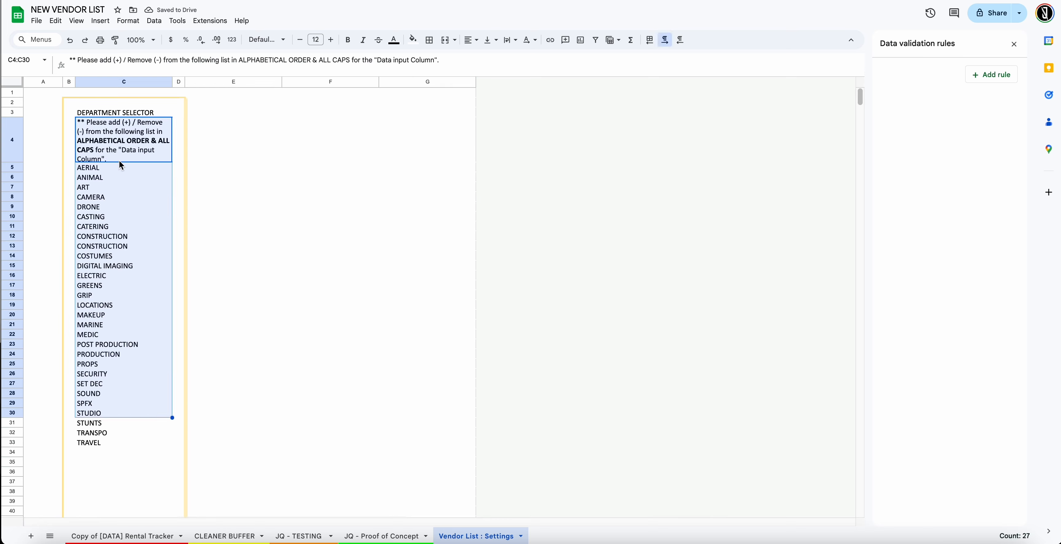
drag(120, 162, 126, 419)
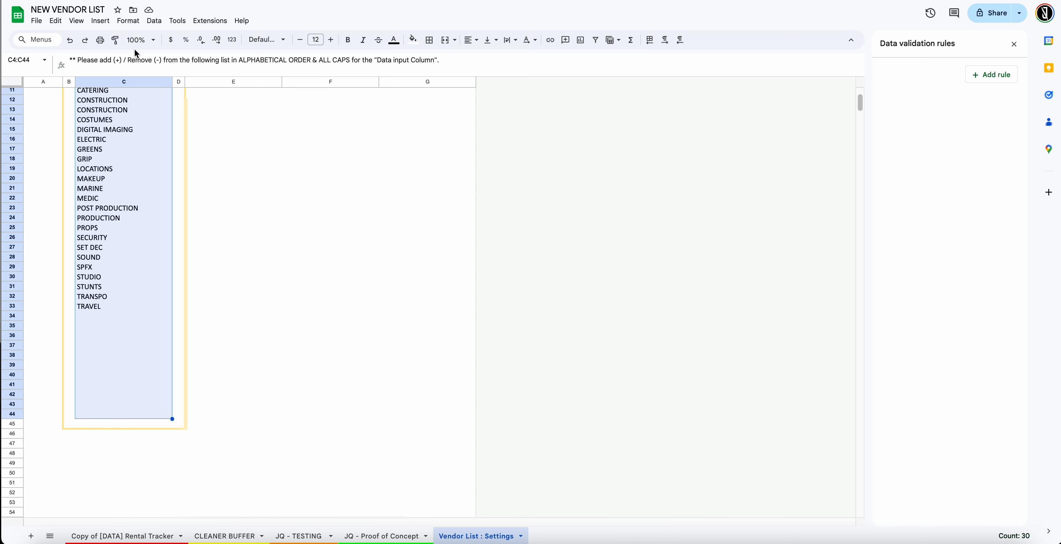
click(128, 20)
click(149, 256)
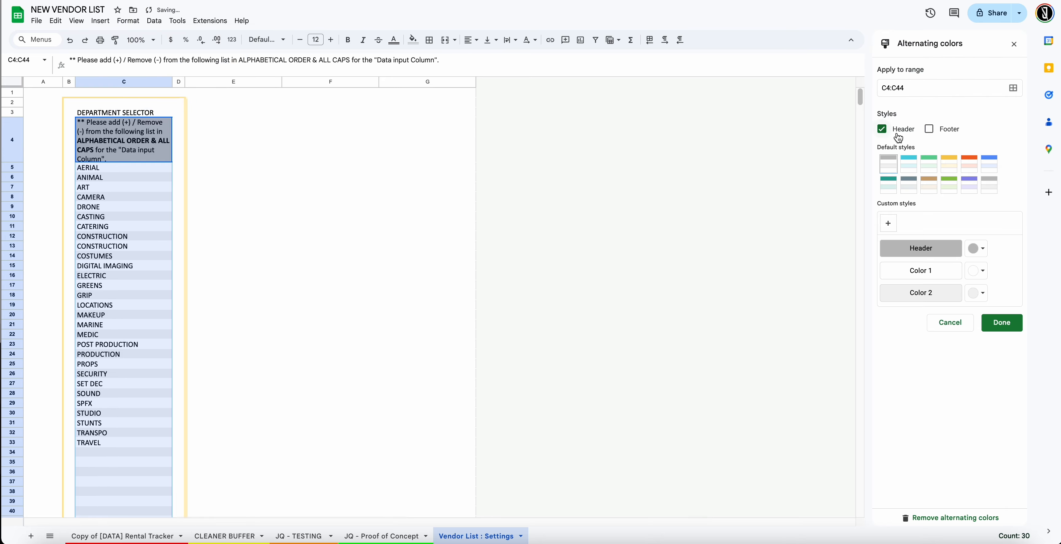
click(882, 129)
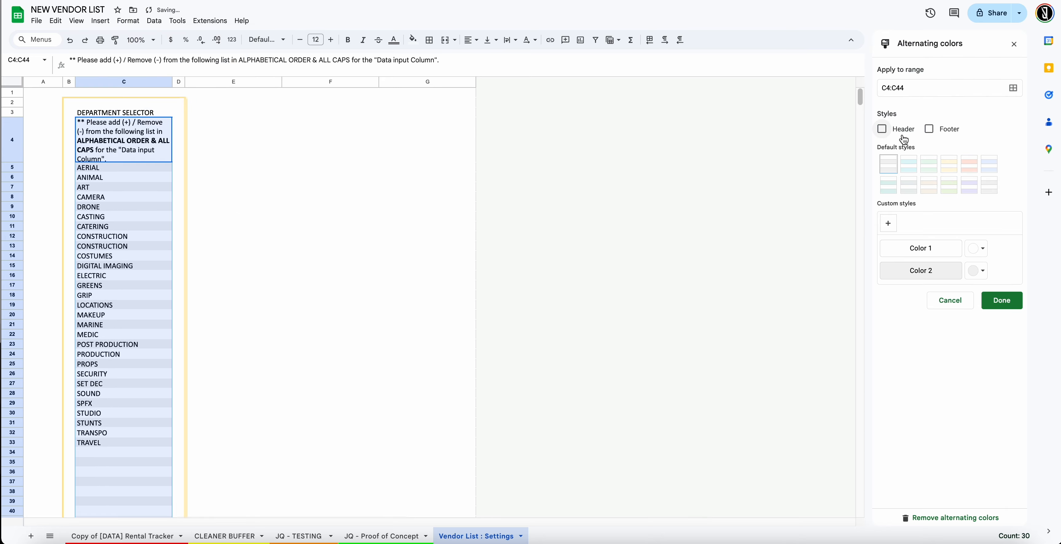
click(894, 88)
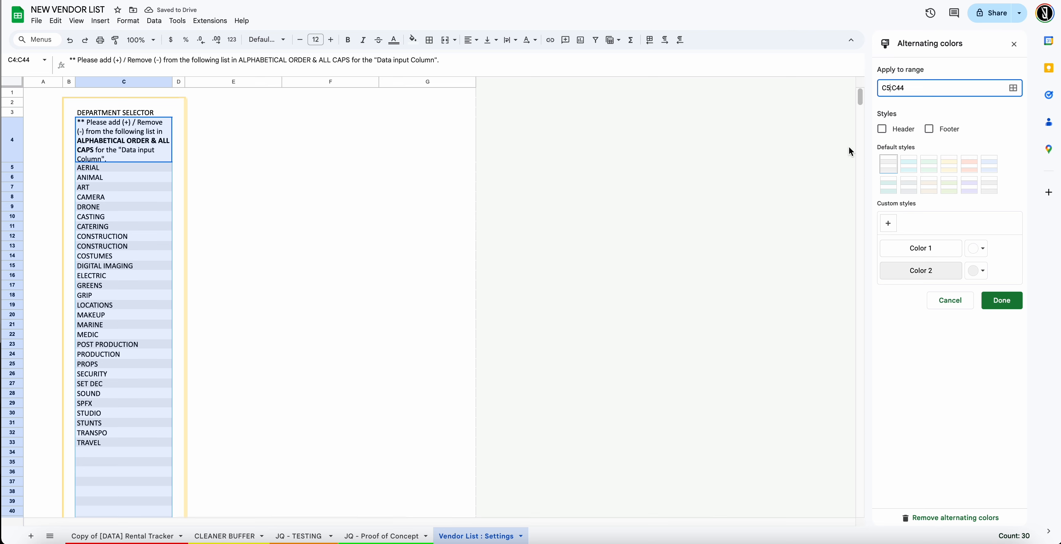
click(990, 306)
click(31, 110)
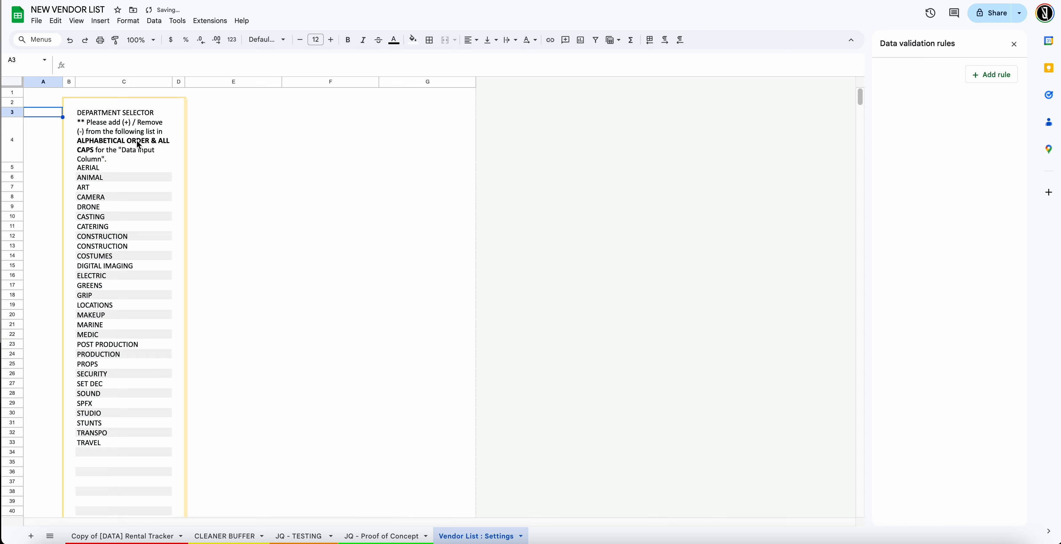
- Add a yellow bottom border under the instruction cell C4
click(137, 158)
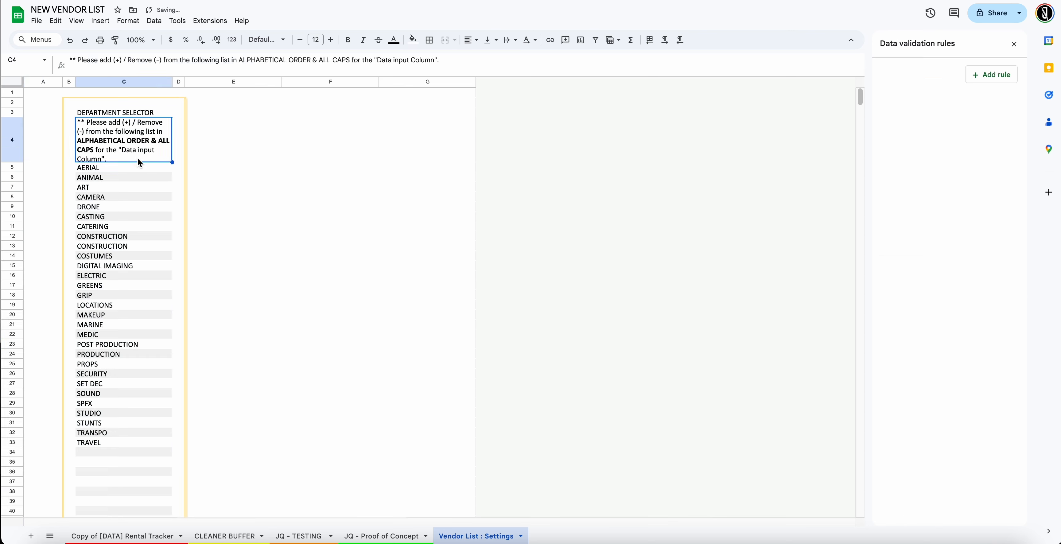
click(418, 44)
click(429, 39)
click(484, 77)
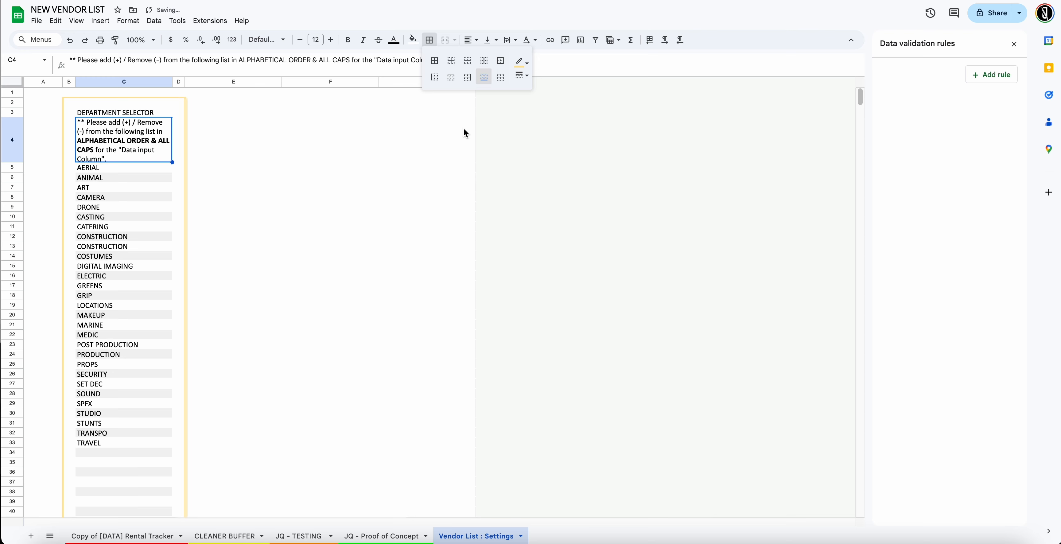
click(528, 66)
click(493, 88)
click(521, 75)
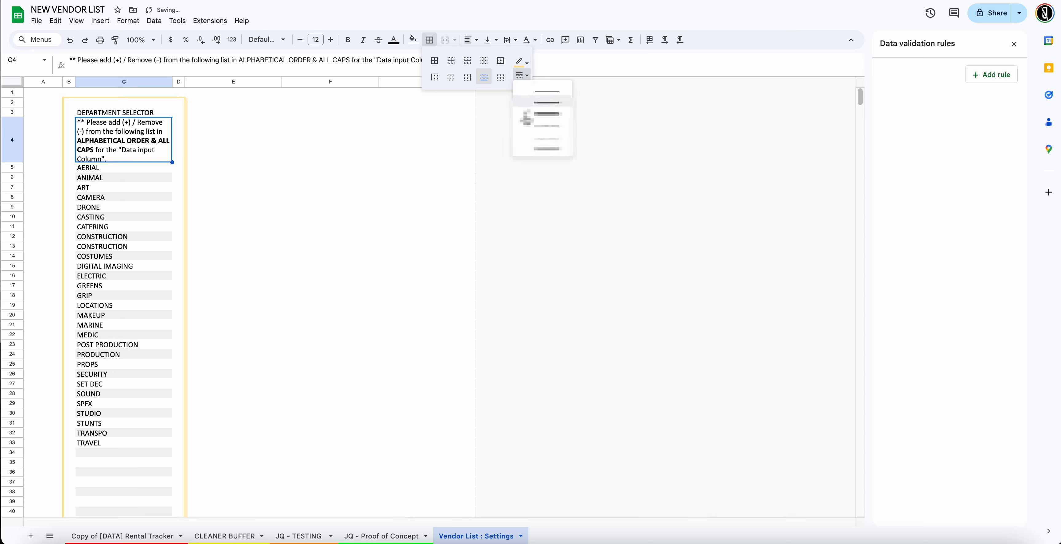
click(385, 119)
click(169, 145)
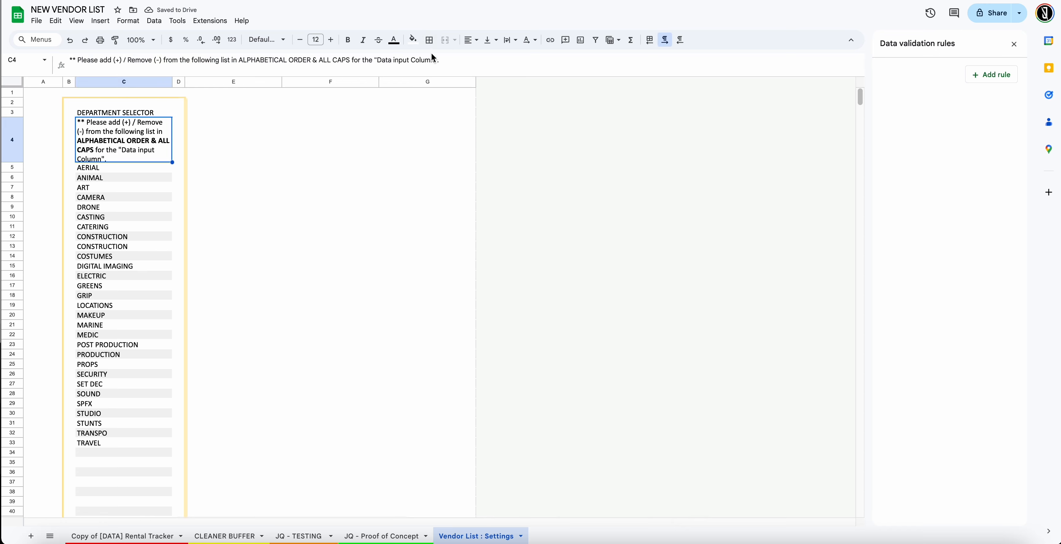
- Center, bold and underline the DEPARTMENT SELECTOR heading in C3
click(103, 116)
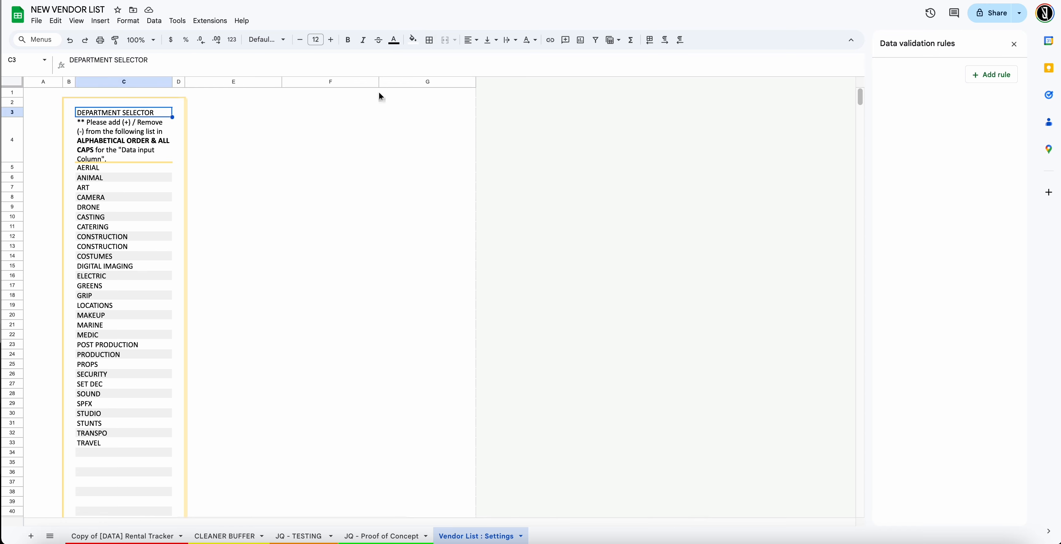
key(ctrl+shift+e)
key(ctrl+b)
key(ctrl+u)
click(339, 137)
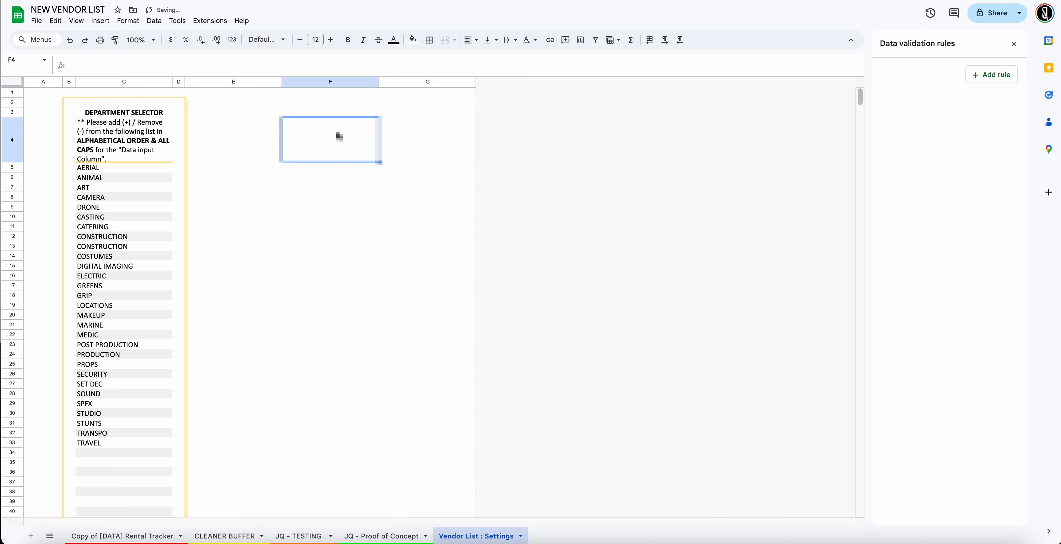
- Put a red outer border around the heading and instruction cells C3:C4
click(153, 143)
drag(160, 117, 149, 150)
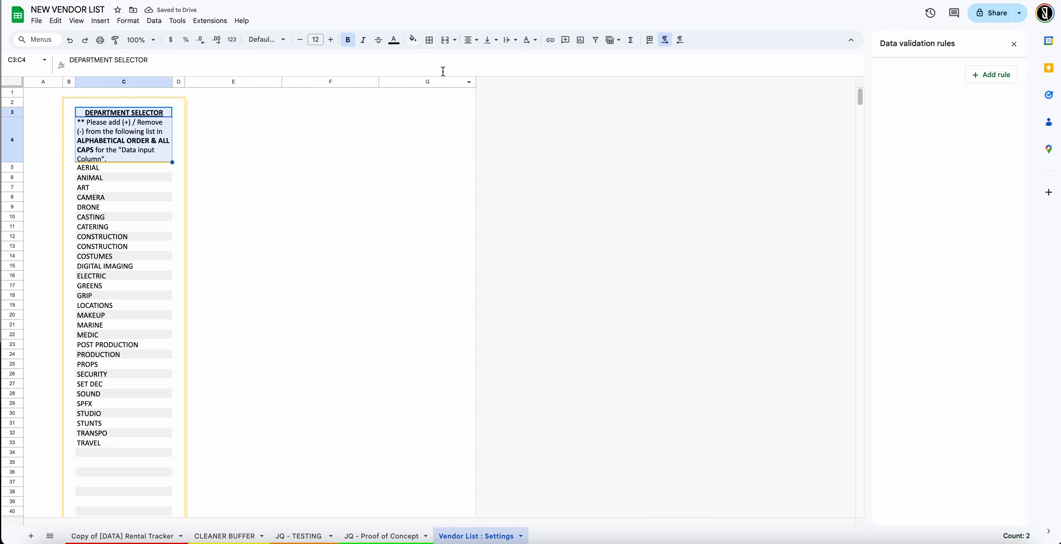
click(429, 40)
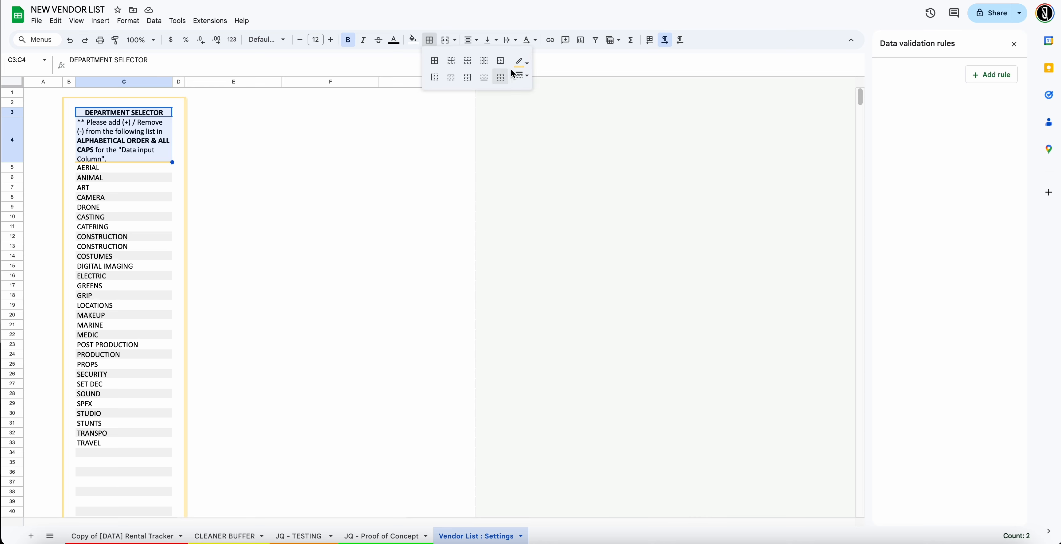
click(501, 61)
click(523, 63)
click(536, 106)
click(452, 114)
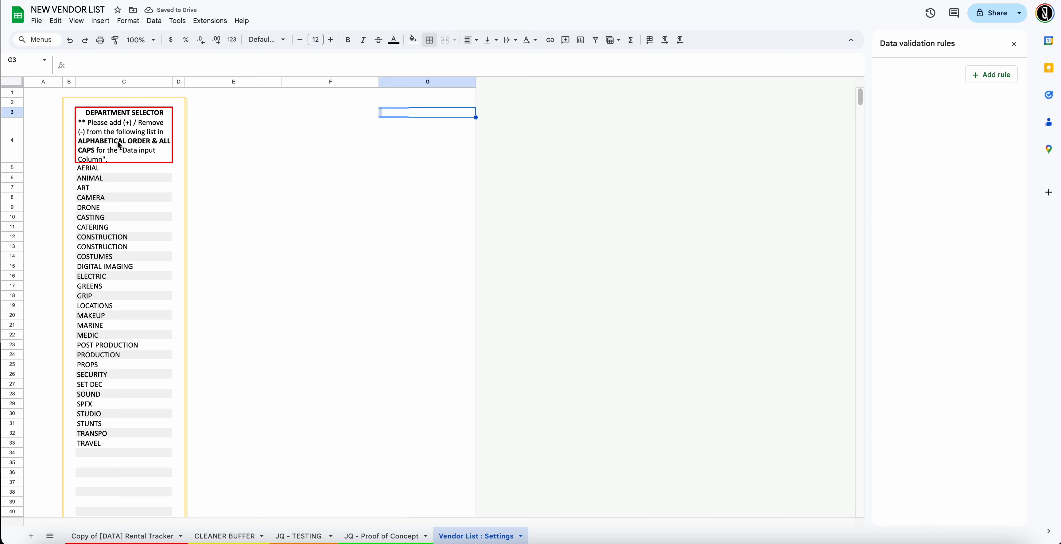
click(122, 158)
click(116, 165)
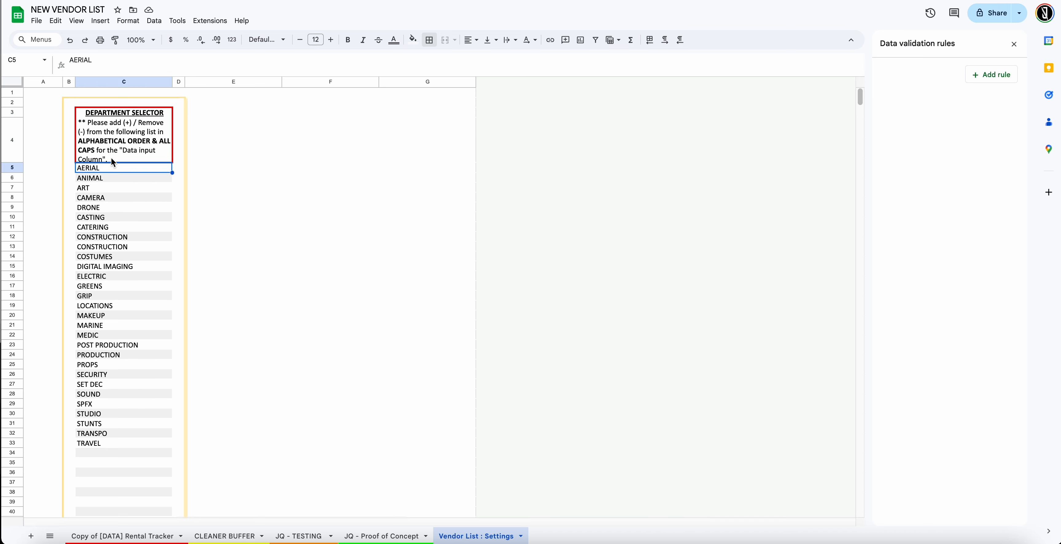
- Edit the C4 instruction after ALL CAPS to read ". This will populate the dropdown menu for the "Data input Column"."
double_click(111, 158)
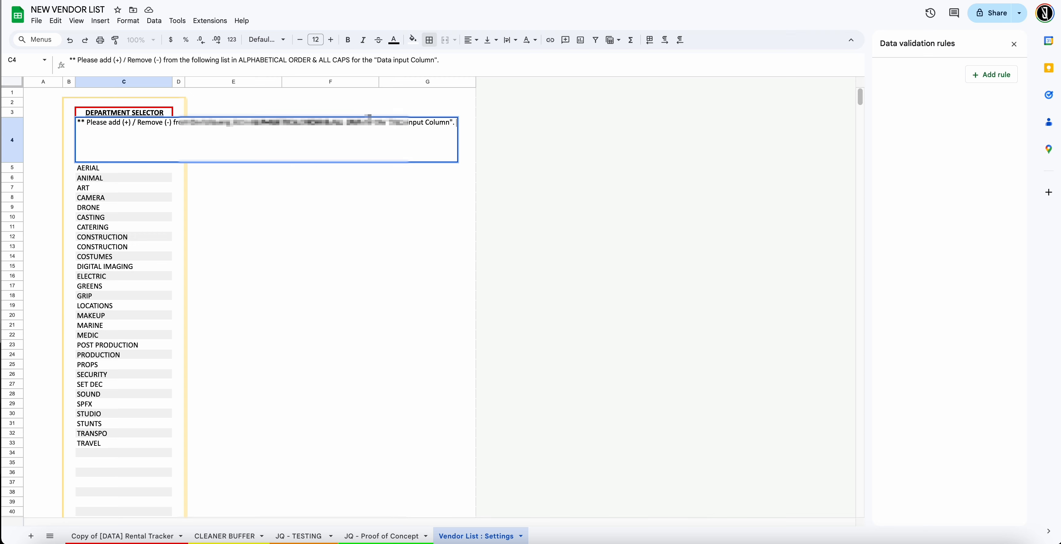
click(383, 118)
text(. This )
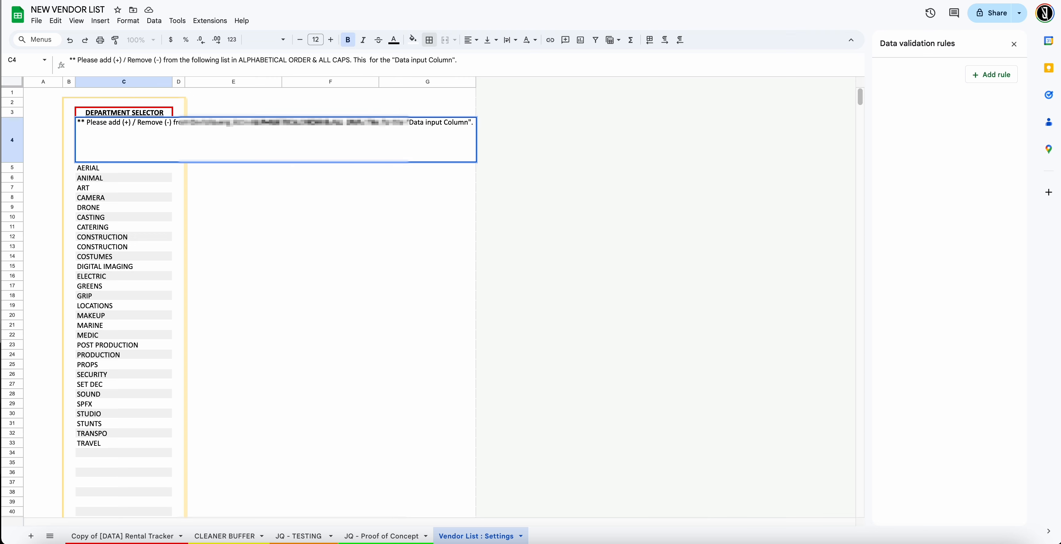
text(wi)
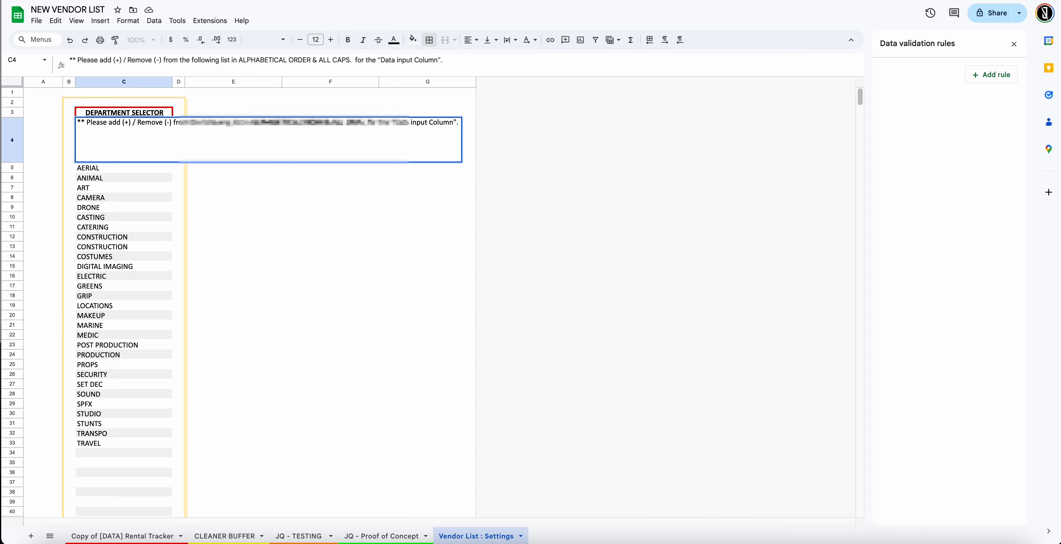
text(ll populate )
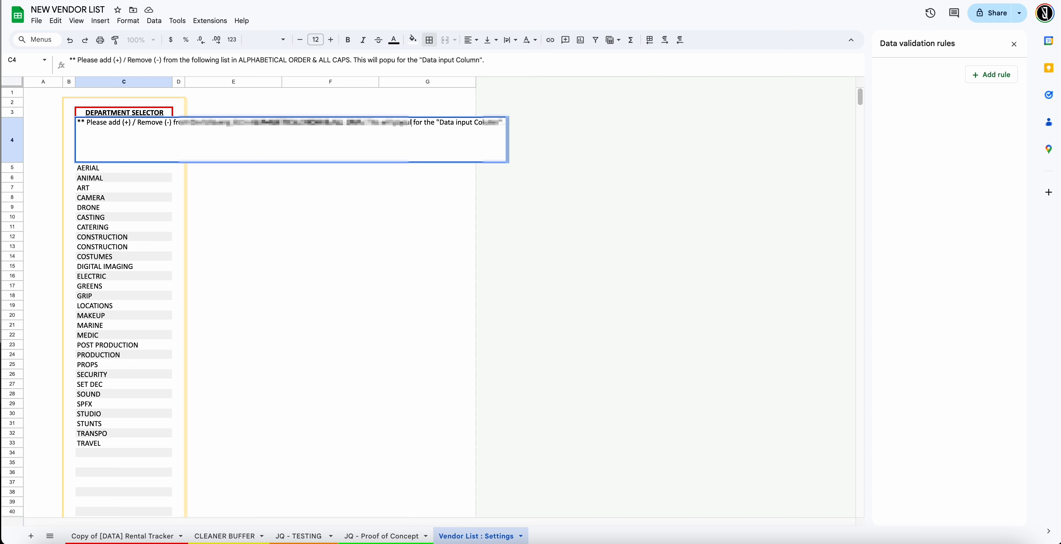
text(the dropdown me)
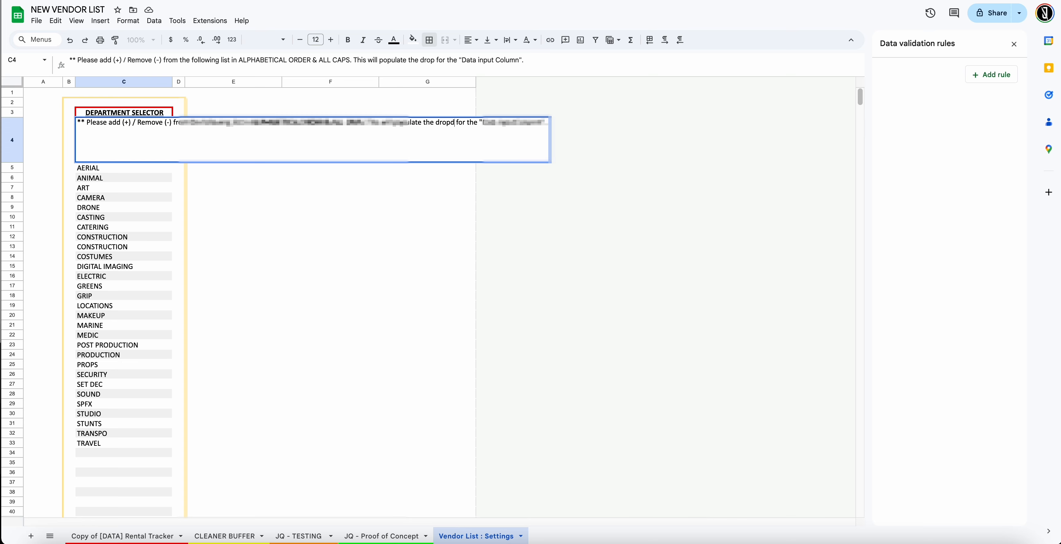
text(nu)
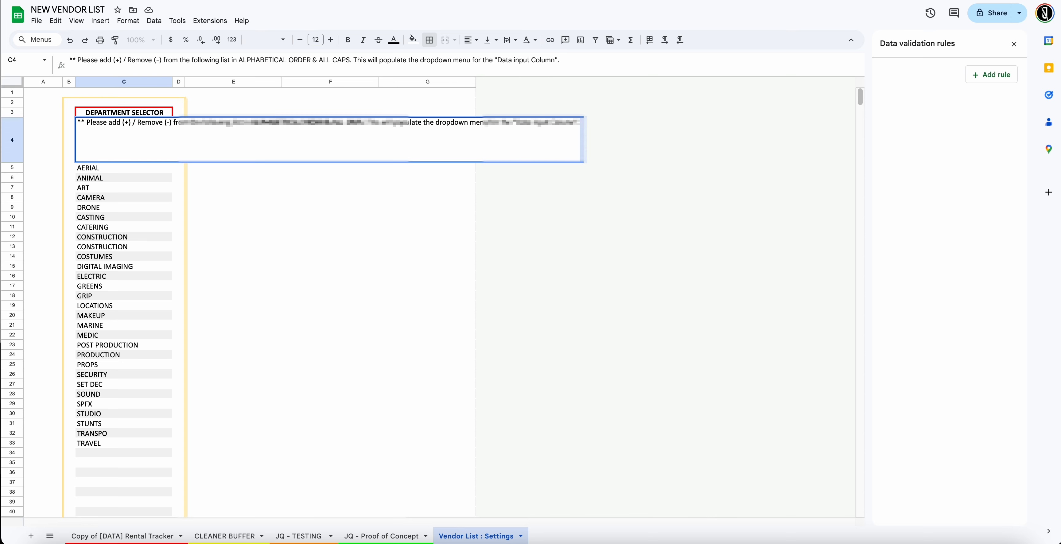
click(472, 188)
- Widen column C and increase the height of row 4 so the whole instruction text fits
click(120, 142)
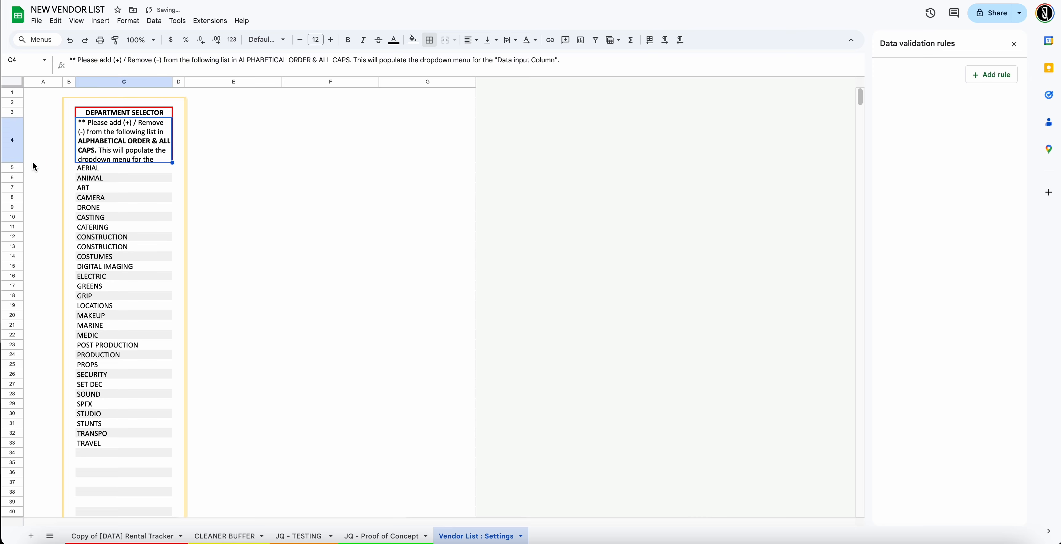
drag(171, 83, 194, 82)
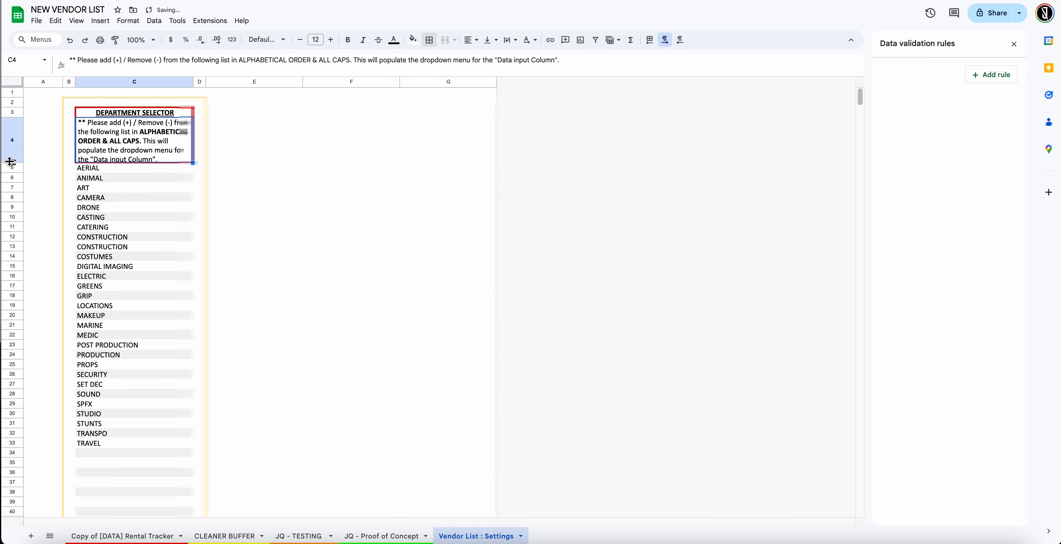
drag(9, 162, 12, 166)
click(285, 174)
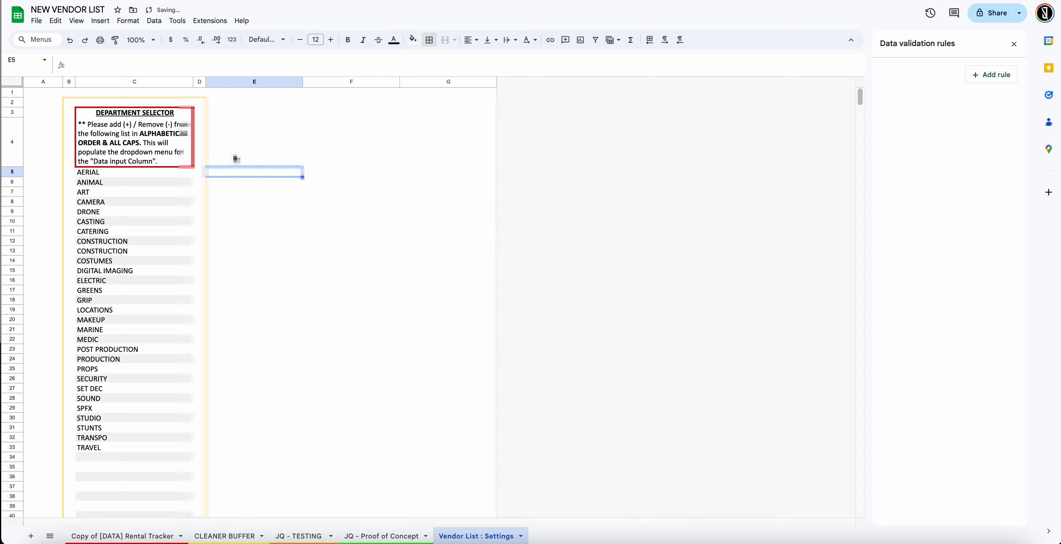
- Insert a blank row above row 5 to separate the instruction from the department list
right_click(11, 176)
click(103, 195)
click(254, 220)
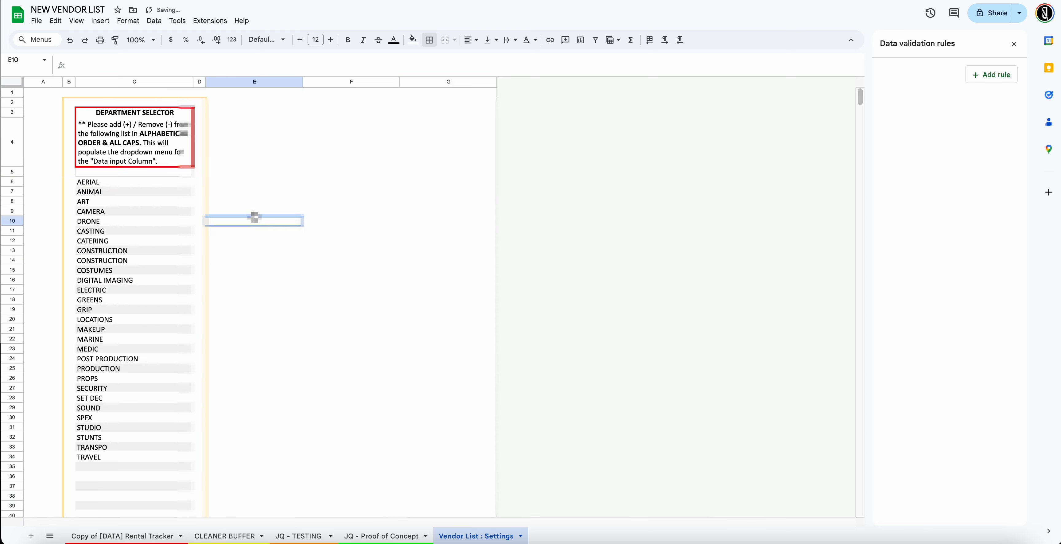
- Copy the formatting of the AERIAL cell C6 onto the CAMERA cell C9
click(164, 174)
click(168, 182)
click(114, 40)
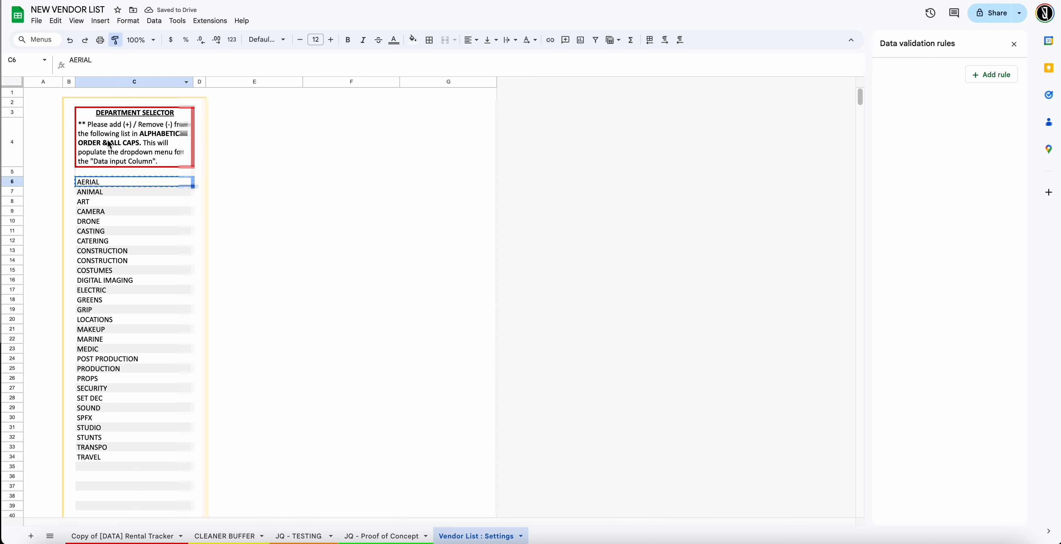
click(123, 211)
scroll(171, 268, down, 2)
scroll(138, 184, up, 2)
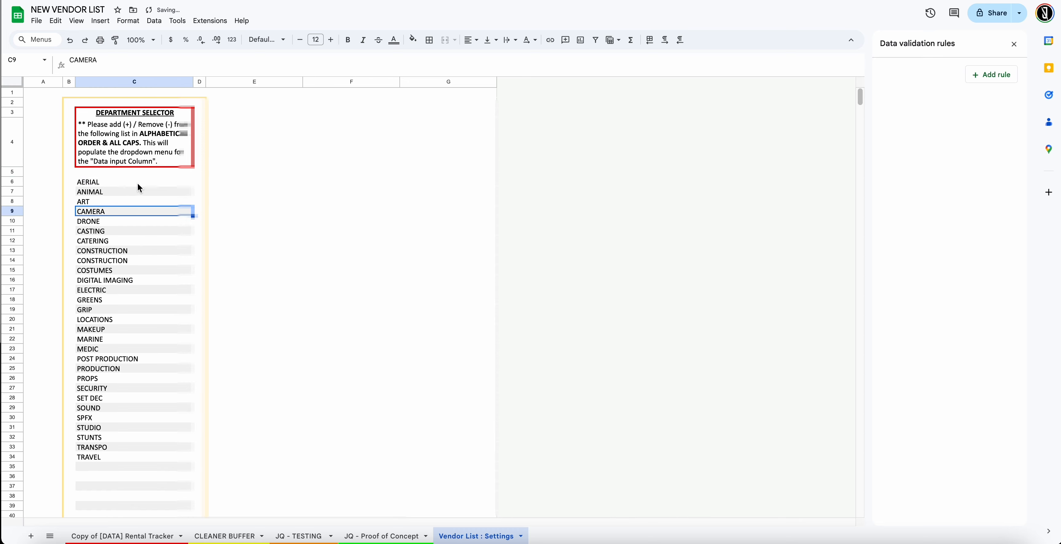
- Review the department list and the empty banded rows below it, down to the end of the bordered block
click(210, 184)
scroll(204, 191, down, 5)
scroll(202, 194, up, 4)
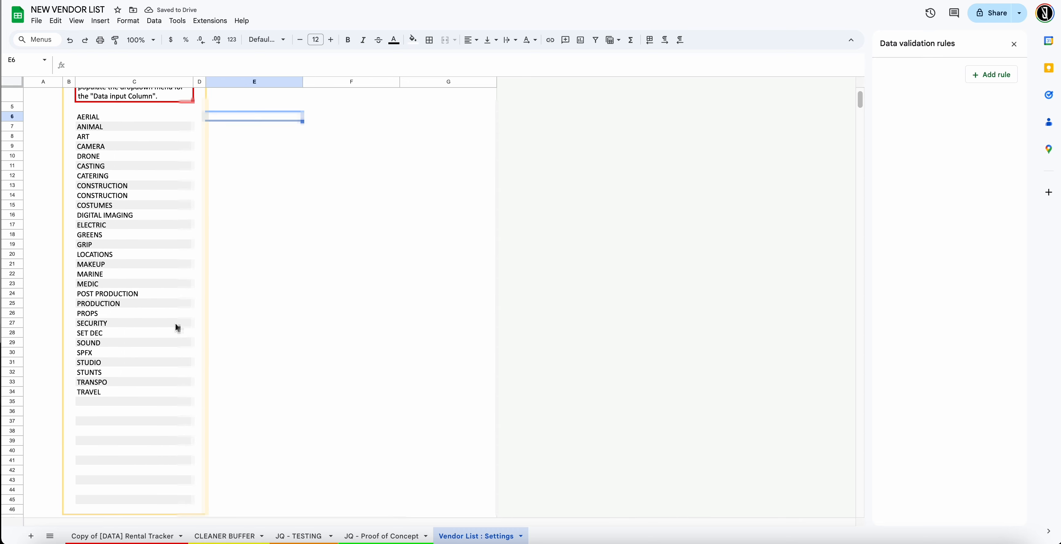
scroll(123, 309, down, 3)
drag(100, 287, 111, 378)
scroll(140, 342, up, 3)
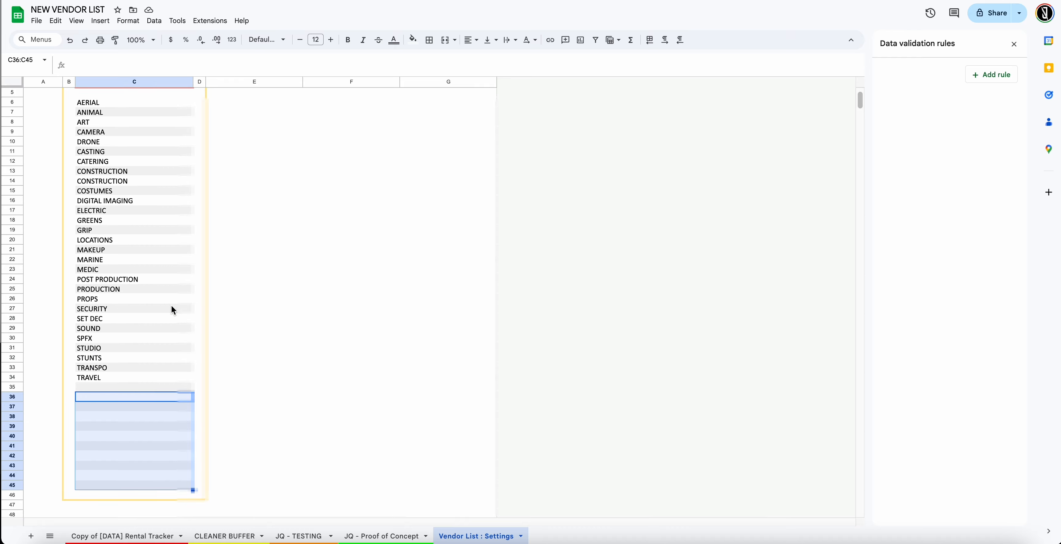
scroll(173, 310, up, 3)
click(124, 310)
click(74, 183)
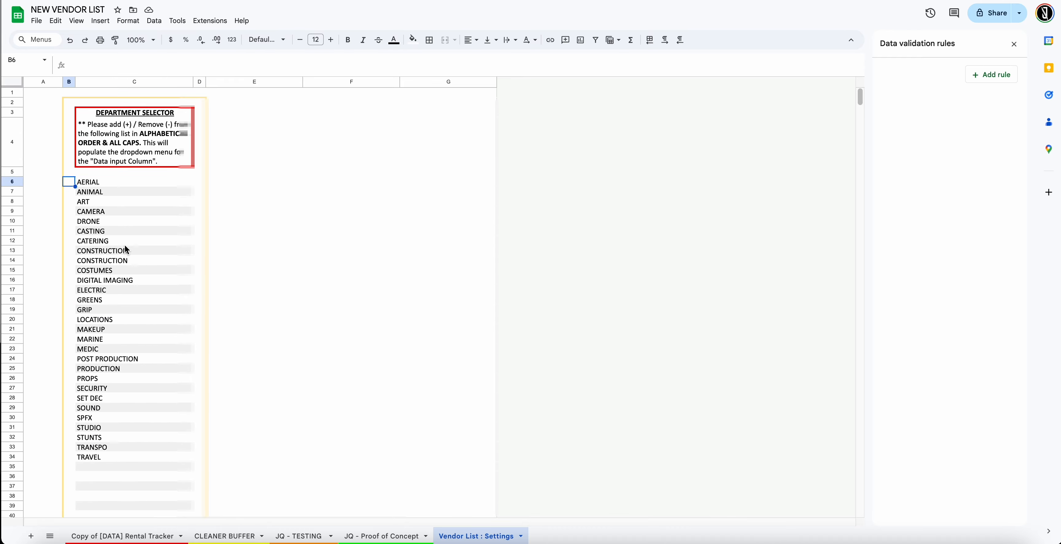
click(234, 156)
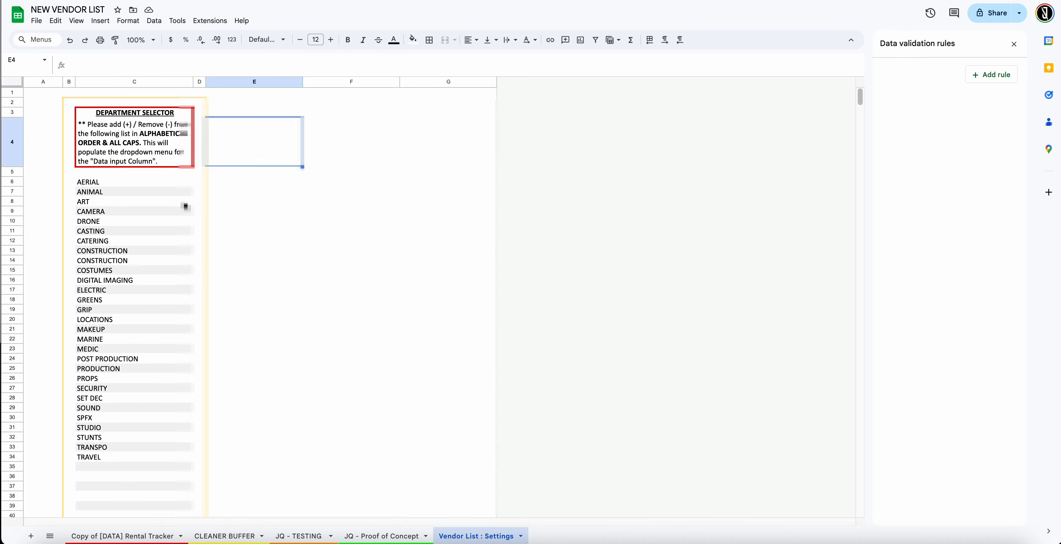
- Switch to the Copy of [DATA] Rental Tracker sheet, try clearing the DEPT column, and undo that deletion
click(156, 535)
scroll(648, 213, down, 1)
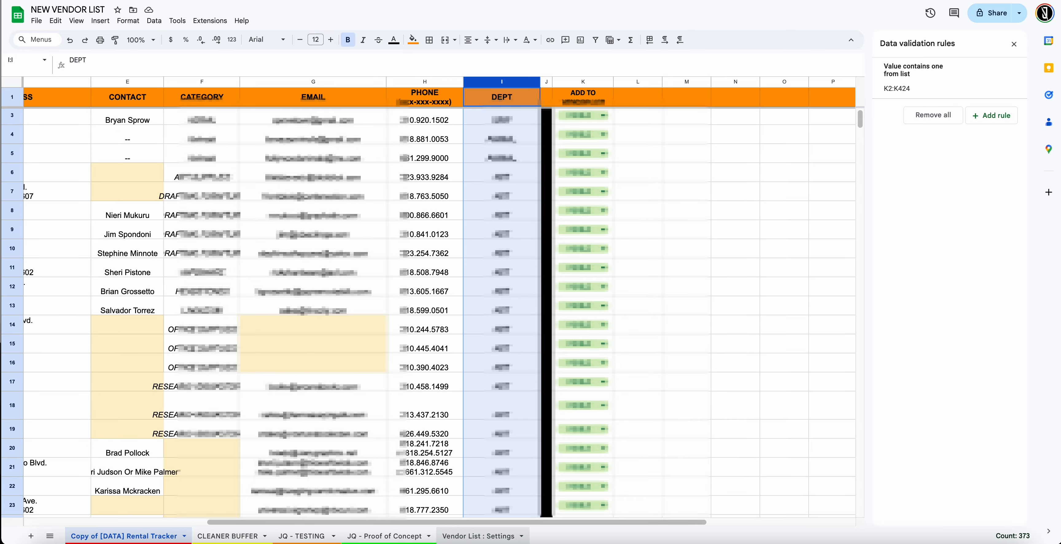
key(Delete)
key(super+z)
scroll(527, 149, up, 1)
click(517, 125)
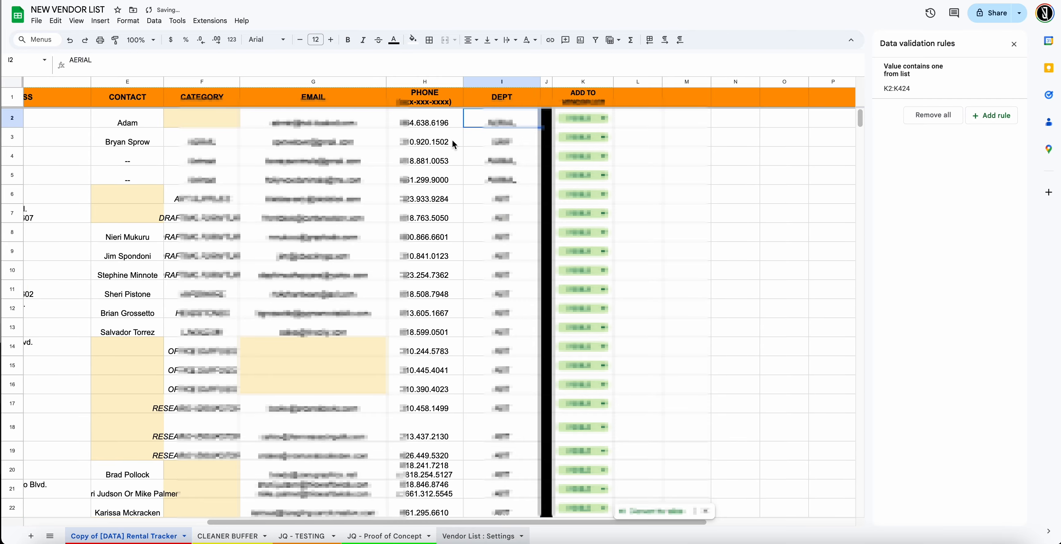
- Delete rows 20 through 423 of the rental tracker, keeping the final template entry in row 424
scroll(821, 155, down, 4)
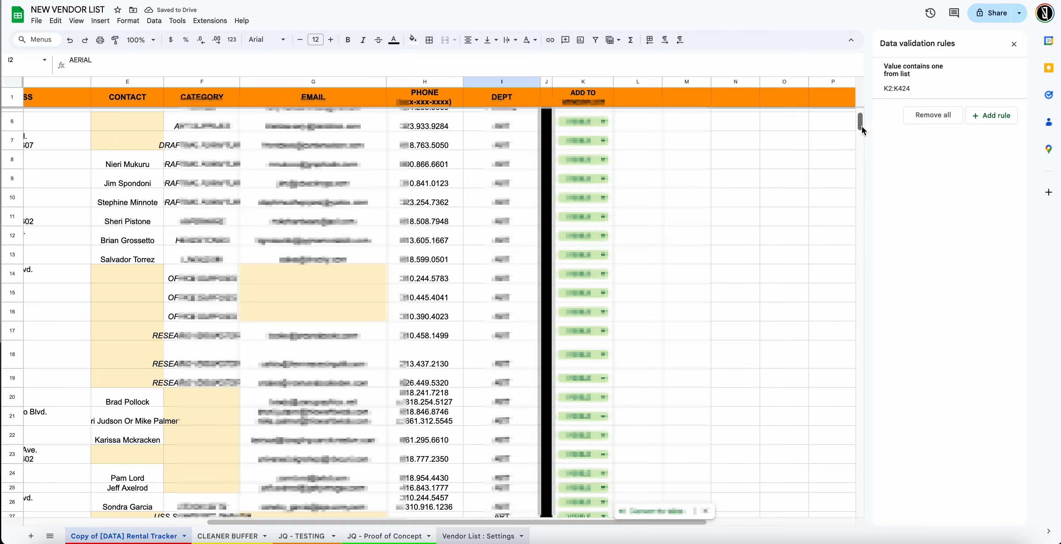
drag(862, 126, 846, 403)
scroll(763, 365, down, 20)
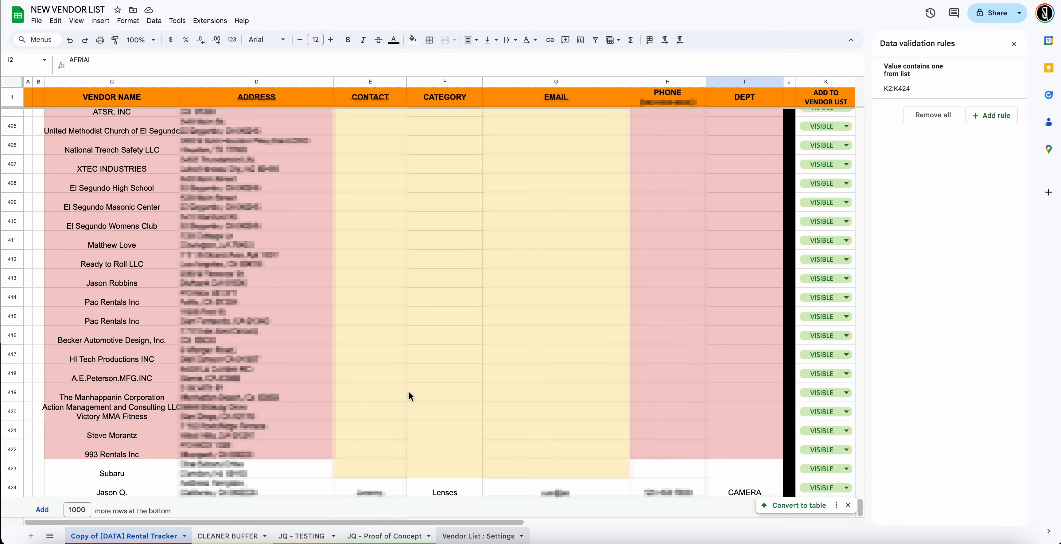
click(11, 472)
scroll(247, 469, up, 20)
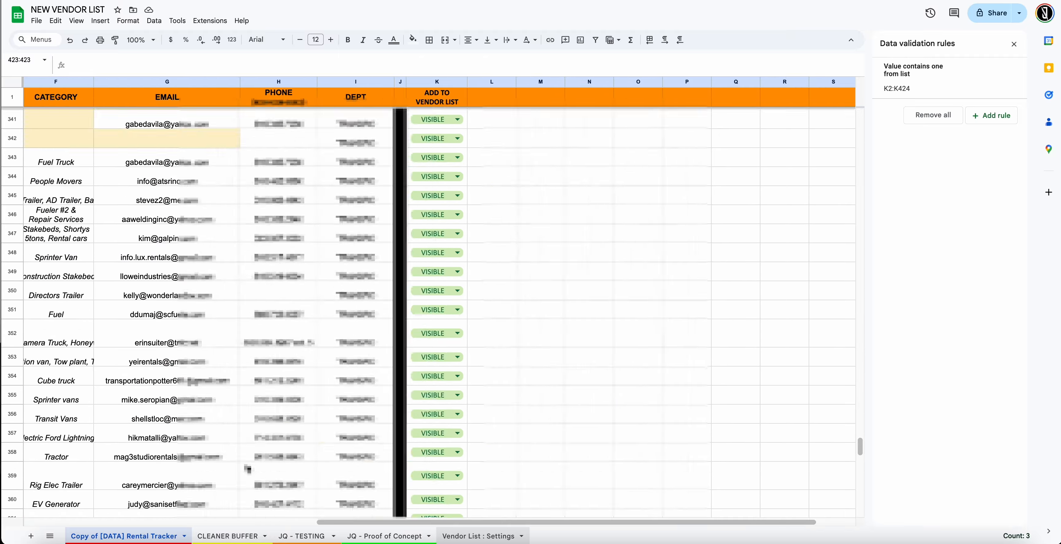
scroll(249, 469, up, 20)
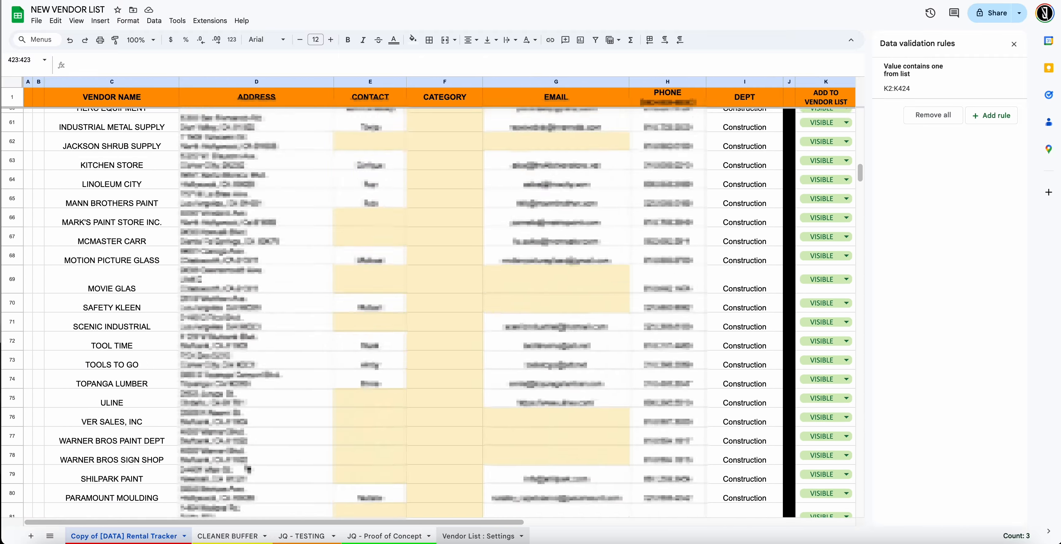
scroll(2, 376, up, 2)
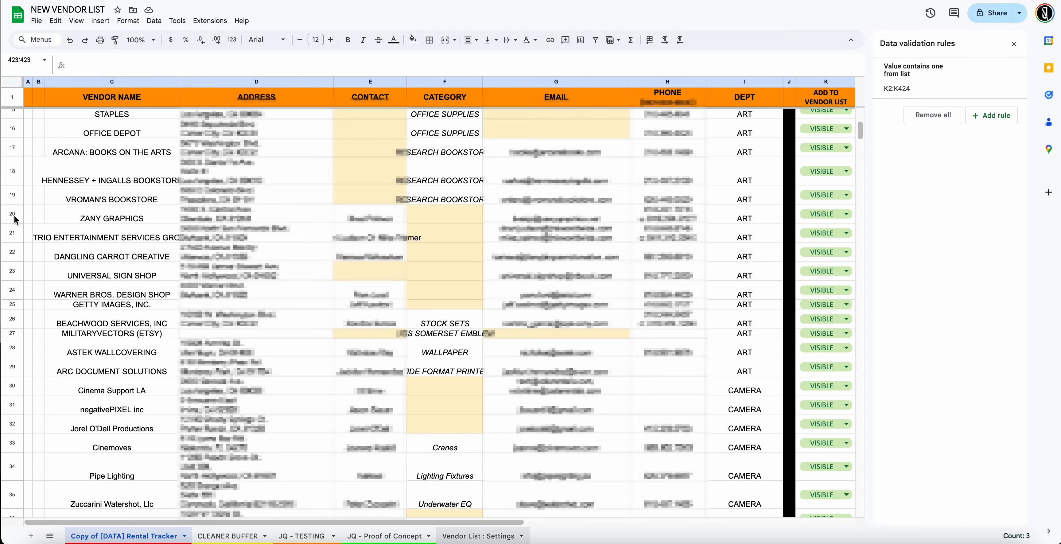
shift+click(12, 214)
right_click(12, 214)
click(65, 328)
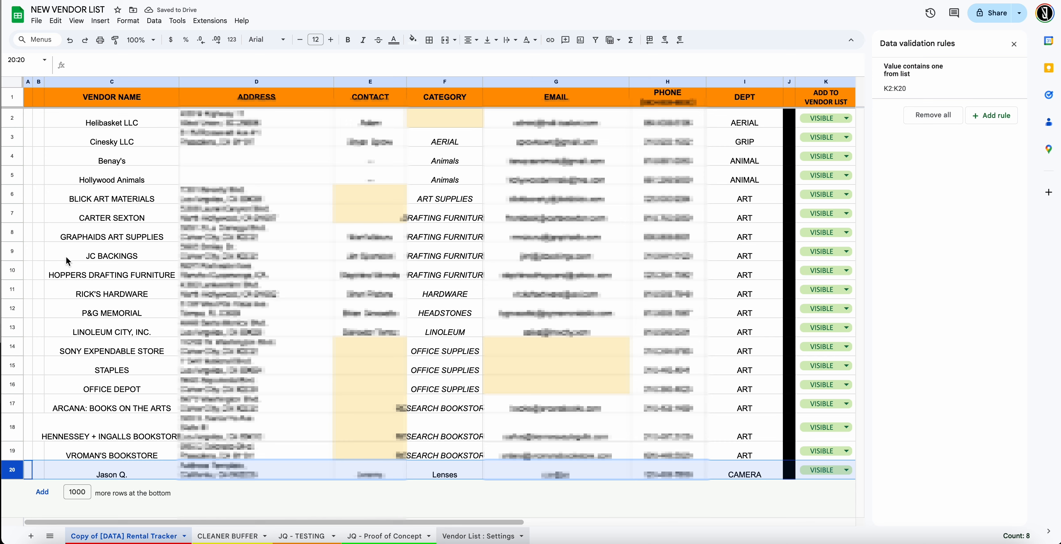
- Clear the address through DEPT data in D2:I19, leaving the vendor names in place
drag(247, 120, 757, 444)
key(Delete)
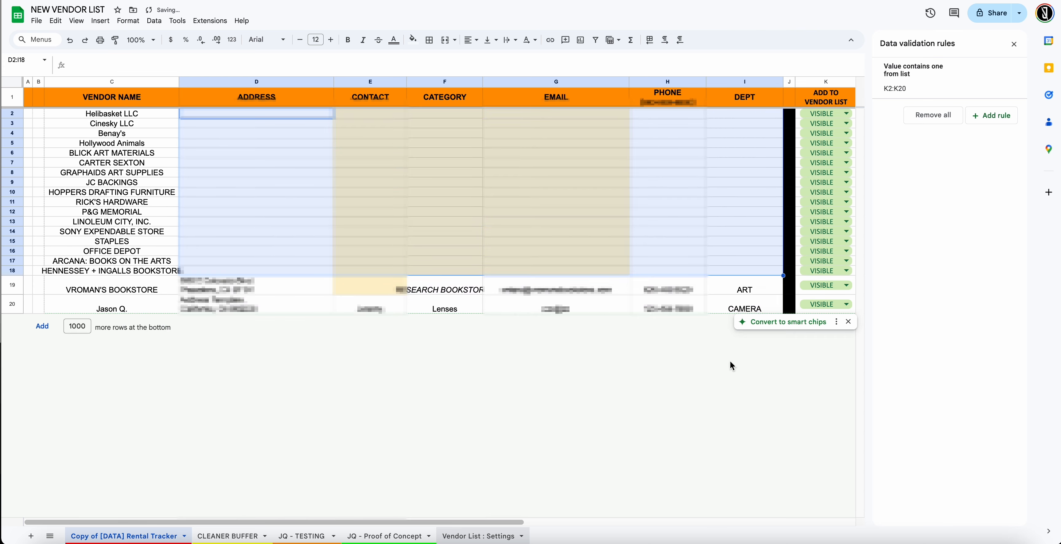
click(548, 286)
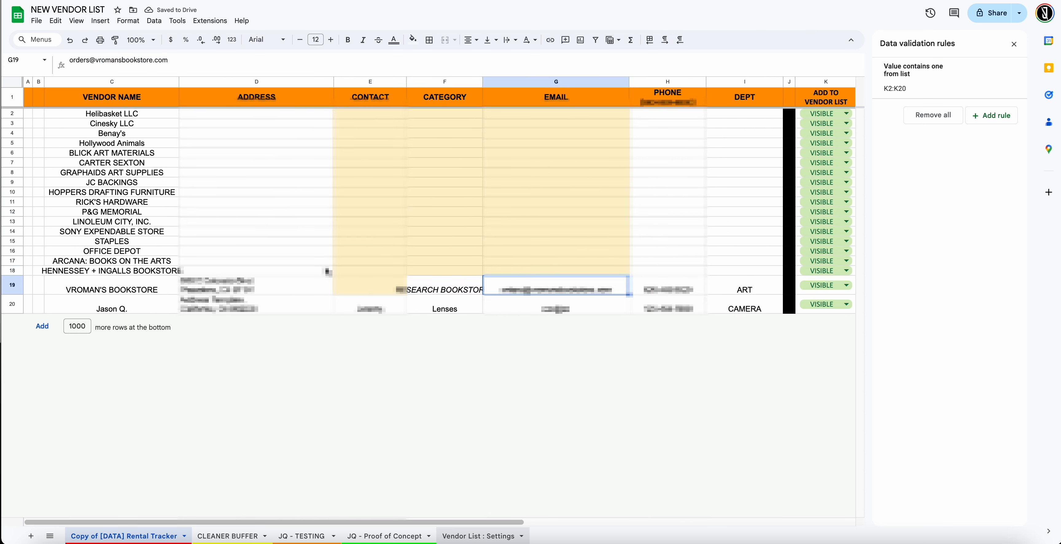
drag(285, 272, 739, 284)
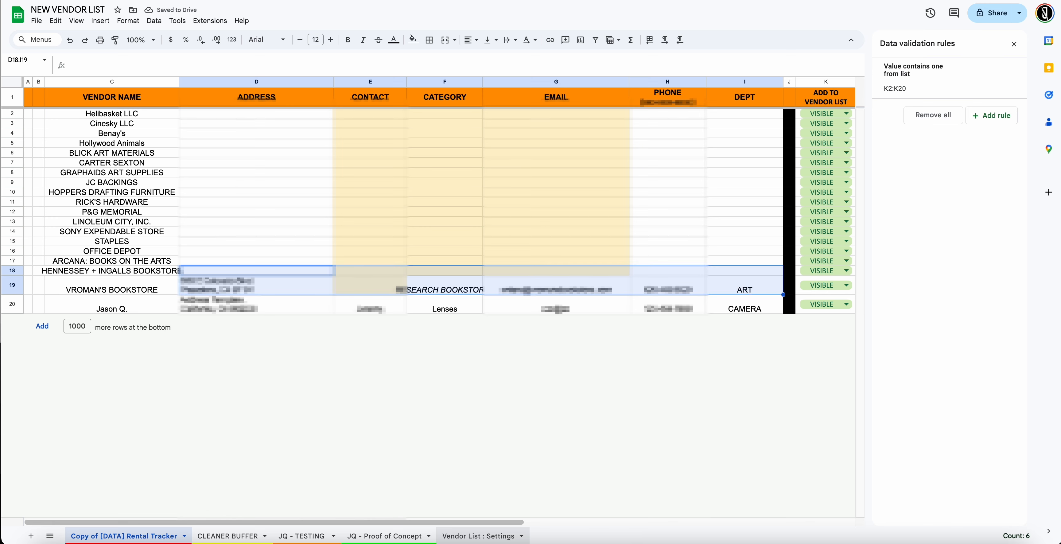
key(Delete)
click(557, 175)
- Clear the vendor names in C3:C19
drag(167, 125, 164, 276)
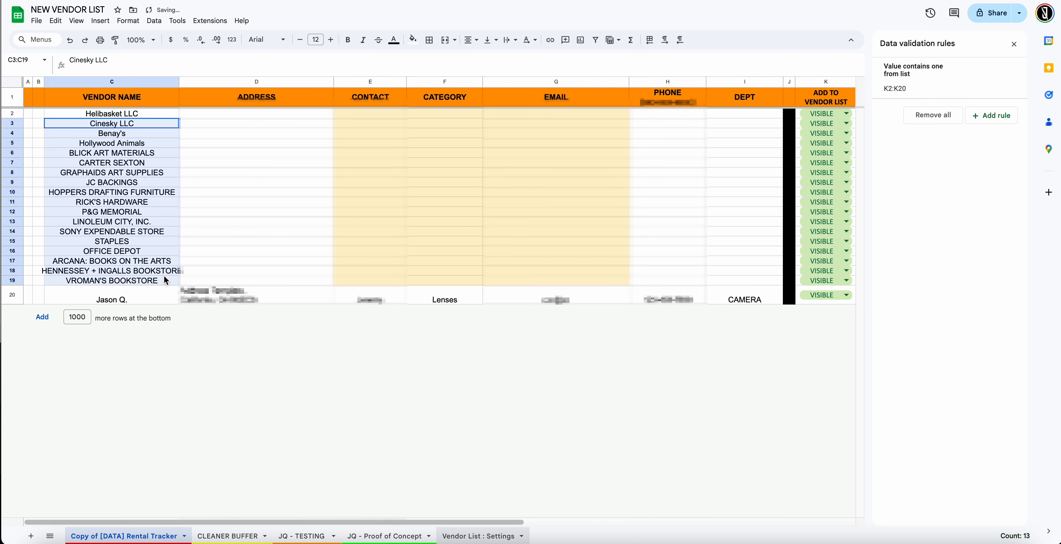
key(Delete)
click(231, 212)
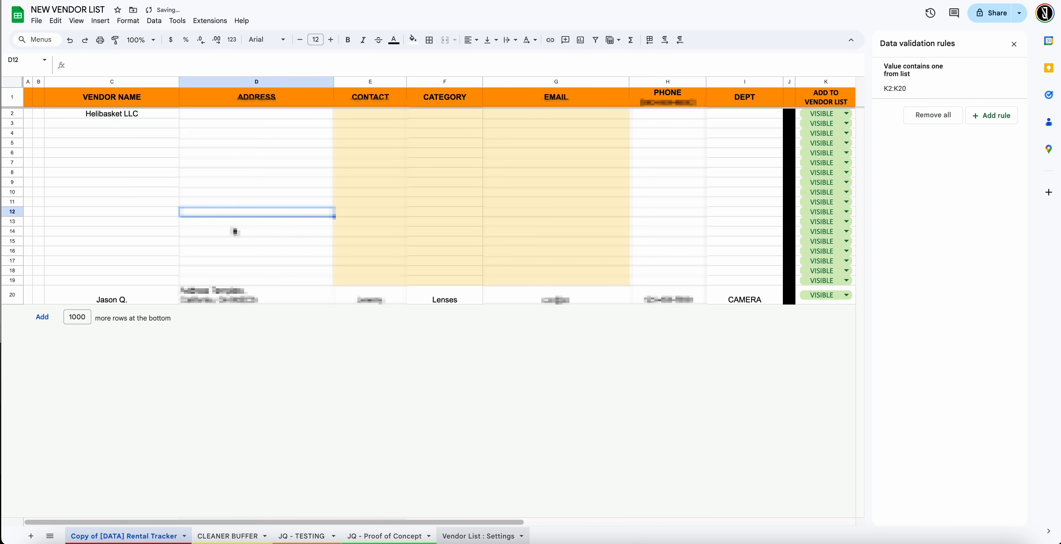
- Delete the emptied rows 3 to 17
drag(10, 124, 10, 260)
right_click(10, 260)
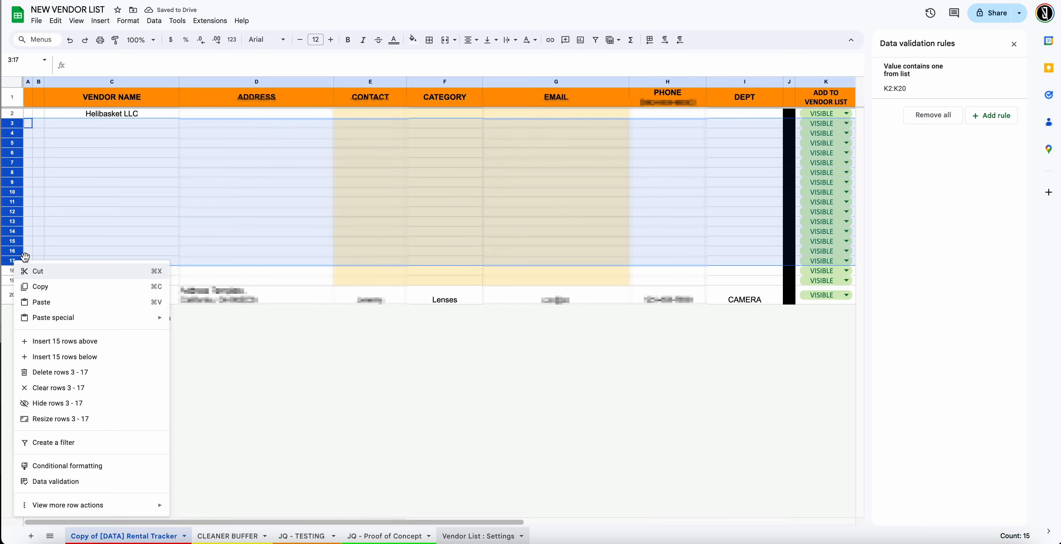
click(96, 380)
click(238, 123)
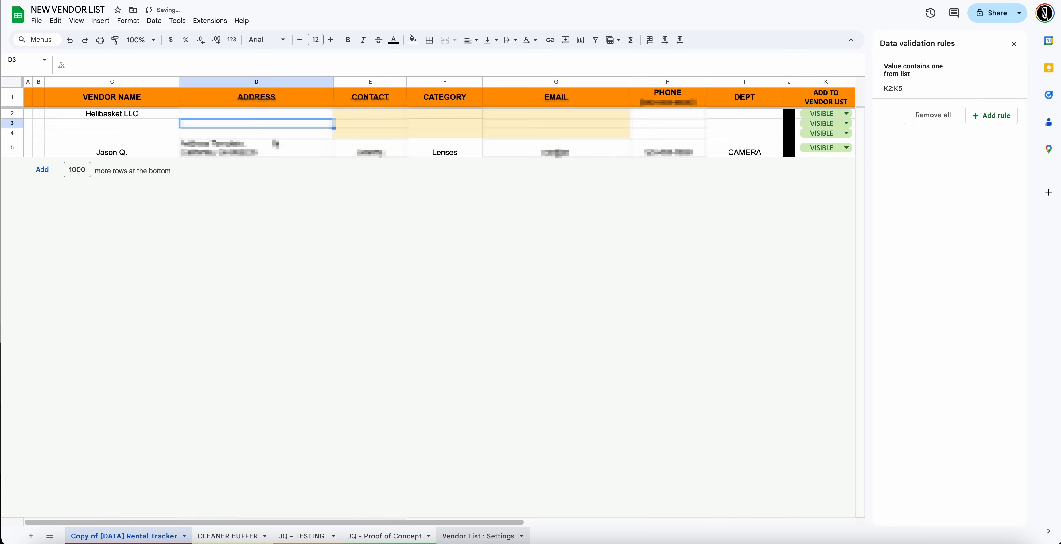
- Clear the DEPT entries in I2:I5
scroll(325, 151, right, 10)
scroll(324, 154, left, 8)
scroll(626, 162, left, 3)
drag(749, 115, 750, 181)
key(Delete)
- Insert a dropdown in DEPT cell I2 that takes its options from a range
click(745, 114)
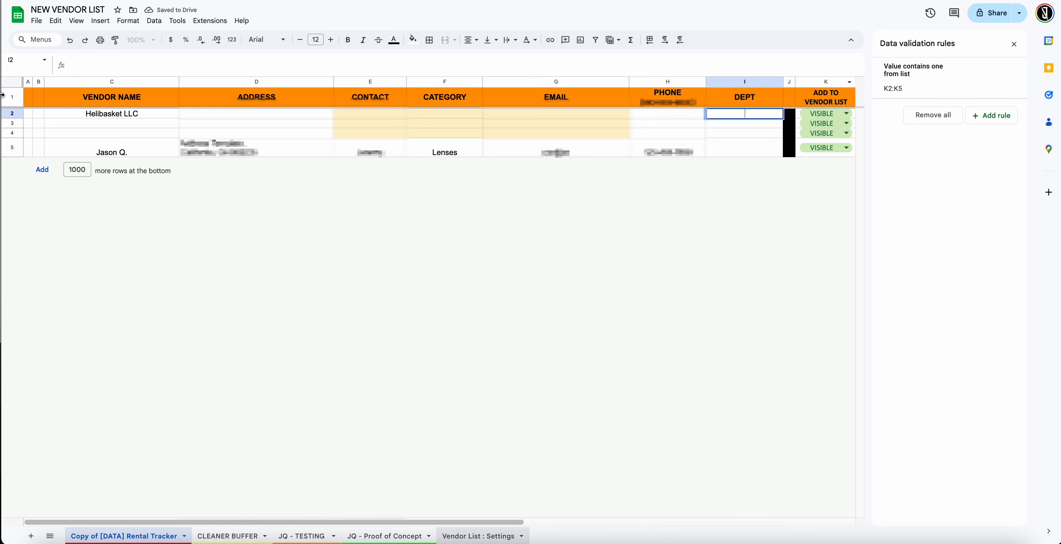
click(100, 20)
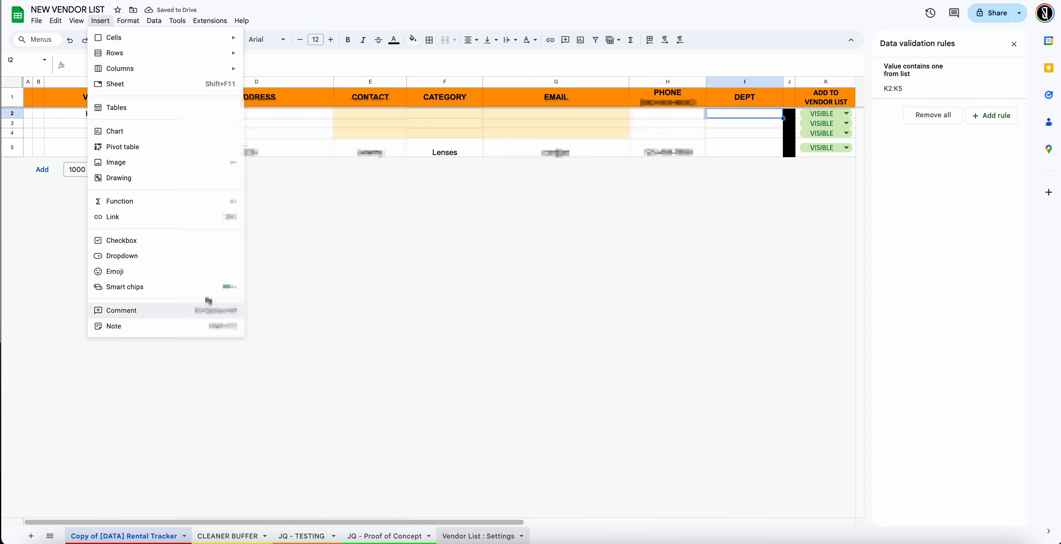
click(204, 255)
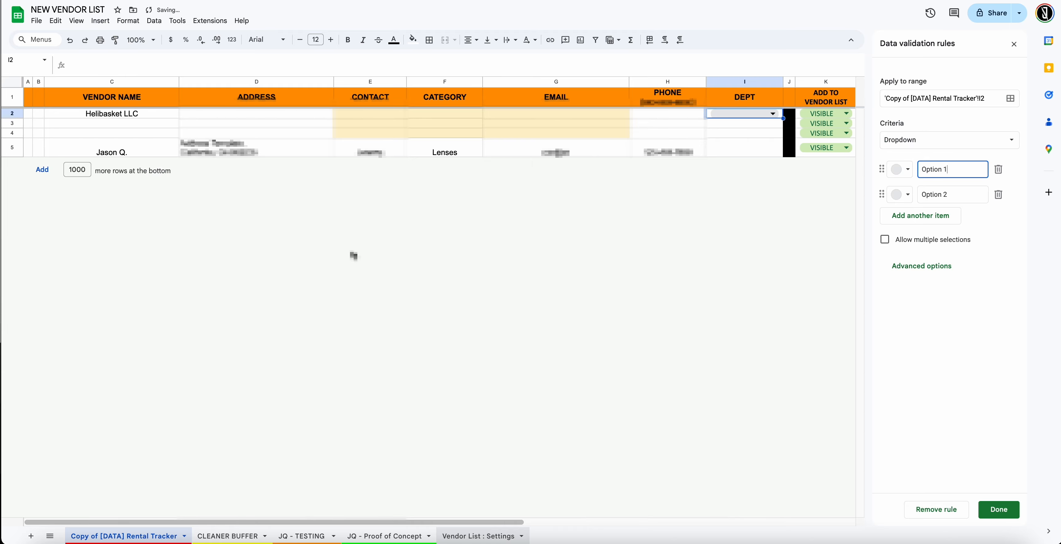
click(940, 143)
click(952, 156)
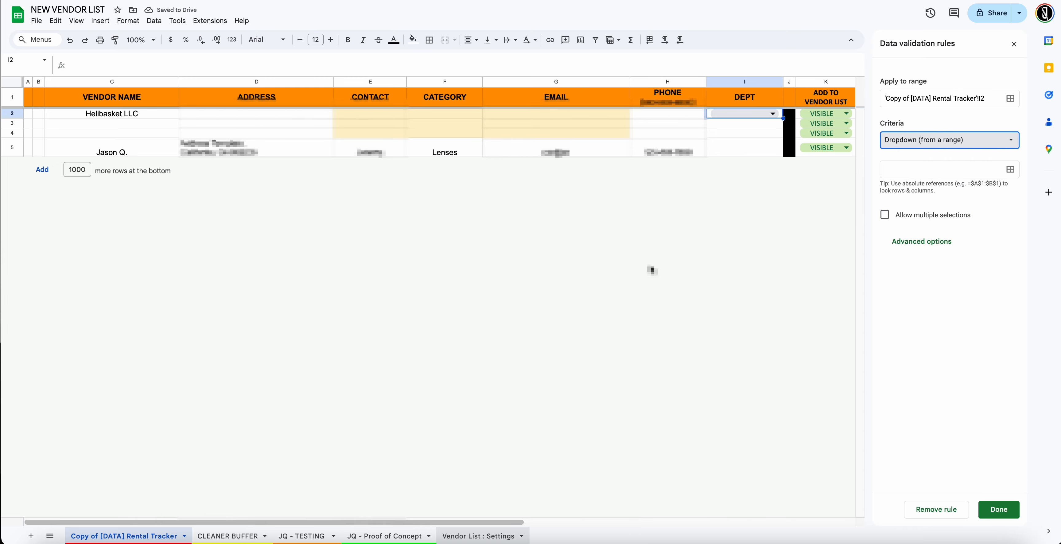
- Set the I2 dropdown's source to C6:C45 on the Vendor List : Settings sheet
click(1010, 170)
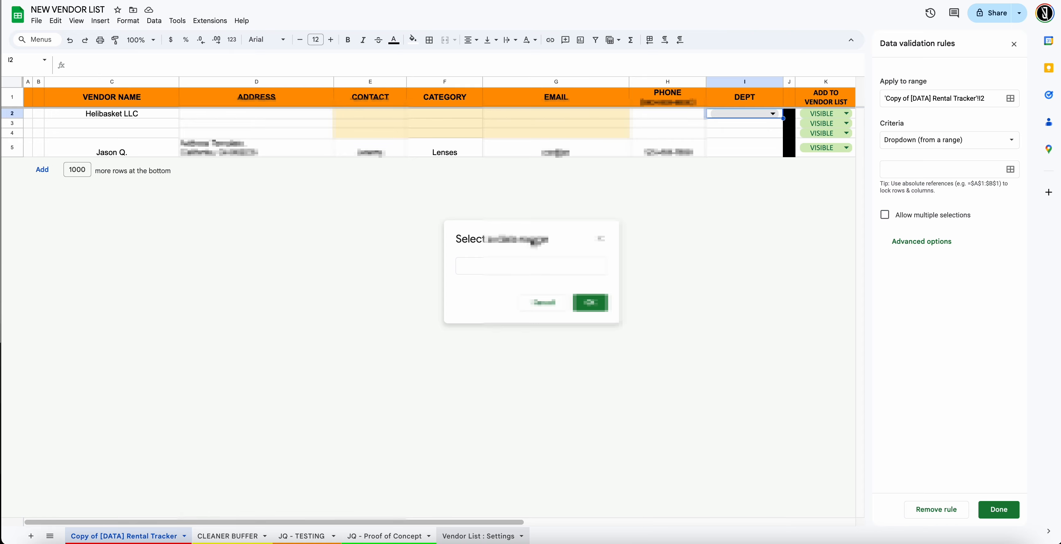
drag(534, 243, 841, 190)
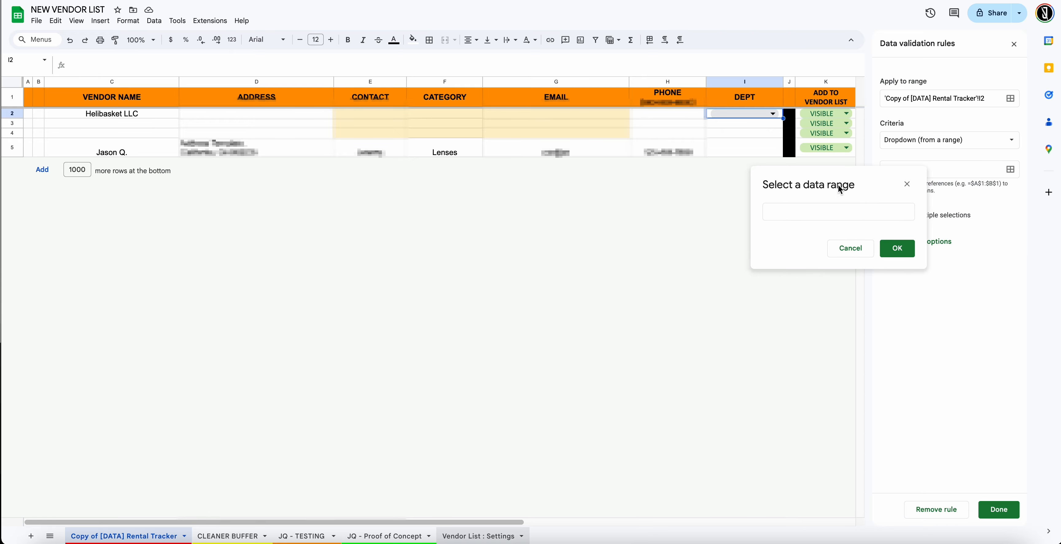
click(457, 536)
drag(95, 187, 107, 250)
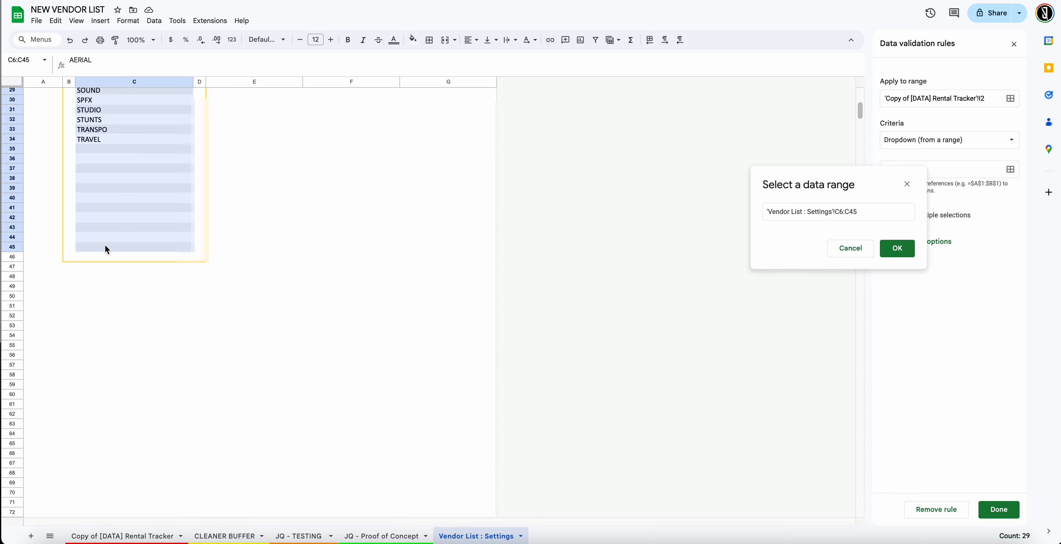
scroll(163, 218, up, 10)
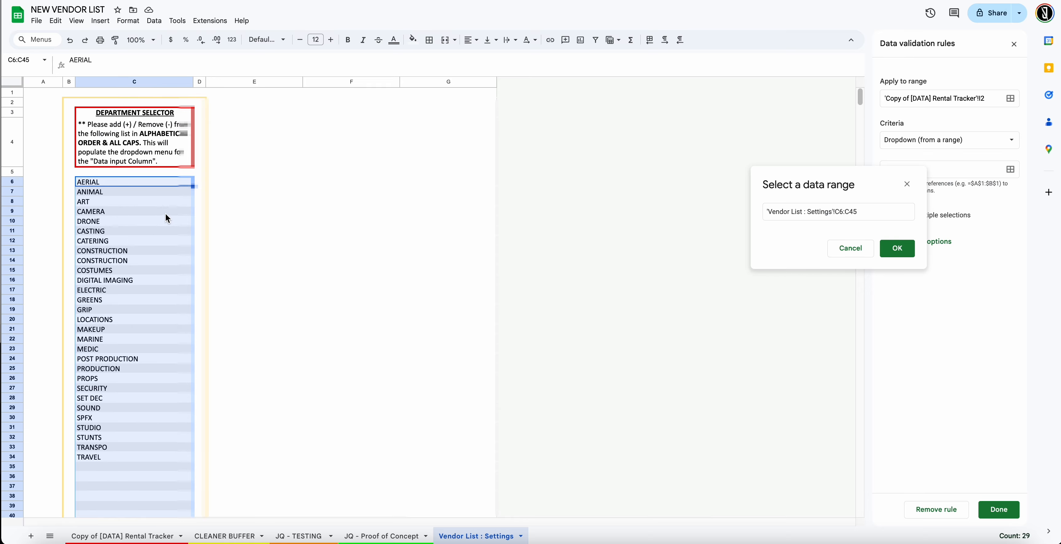
click(911, 249)
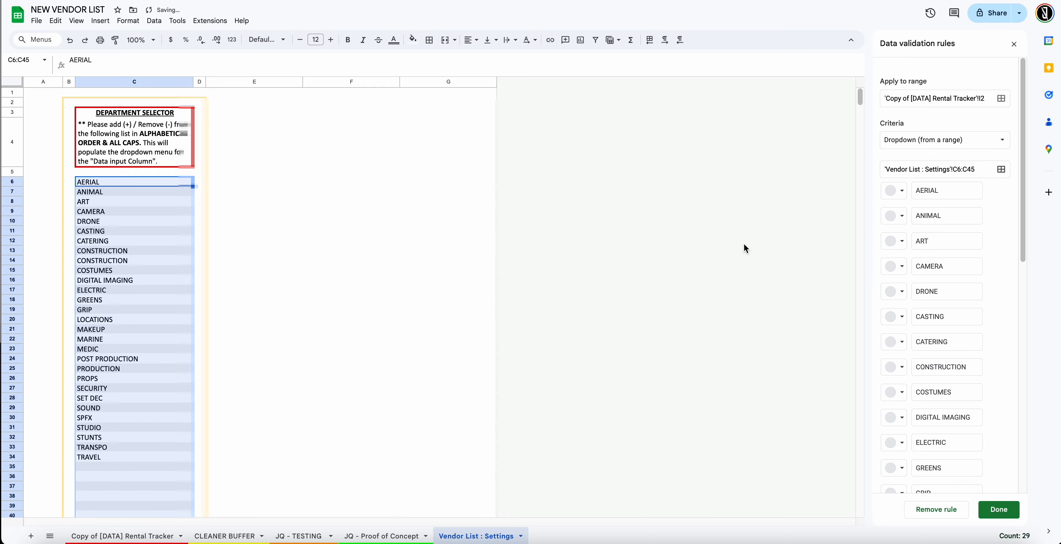
scroll(948, 215, down, 10)
scroll(956, 220, up, 10)
- Copy the I2 department dropdown into I3:I5 of the Rental Tracker copy and check its options
click(138, 532)
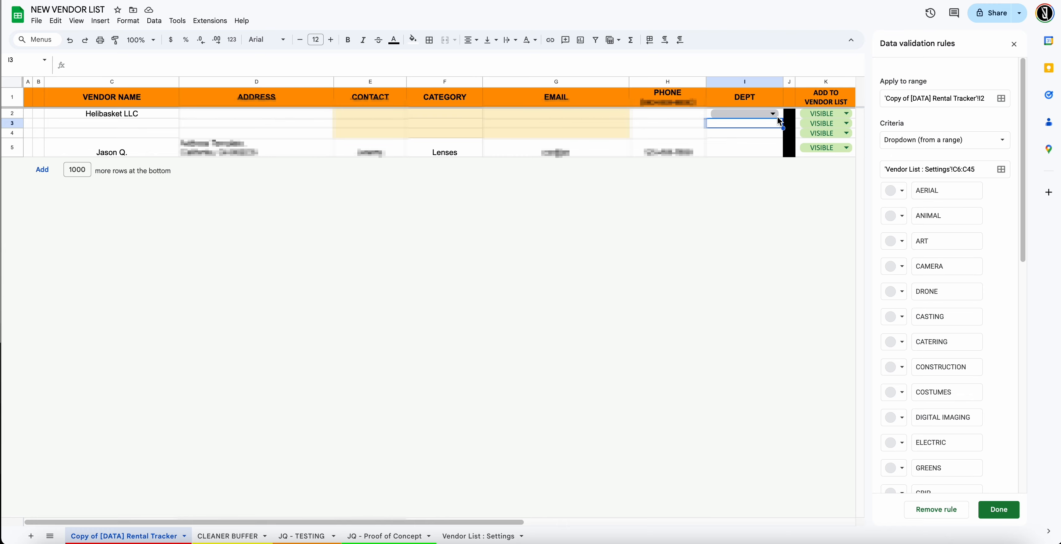
drag(783, 117, 757, 165)
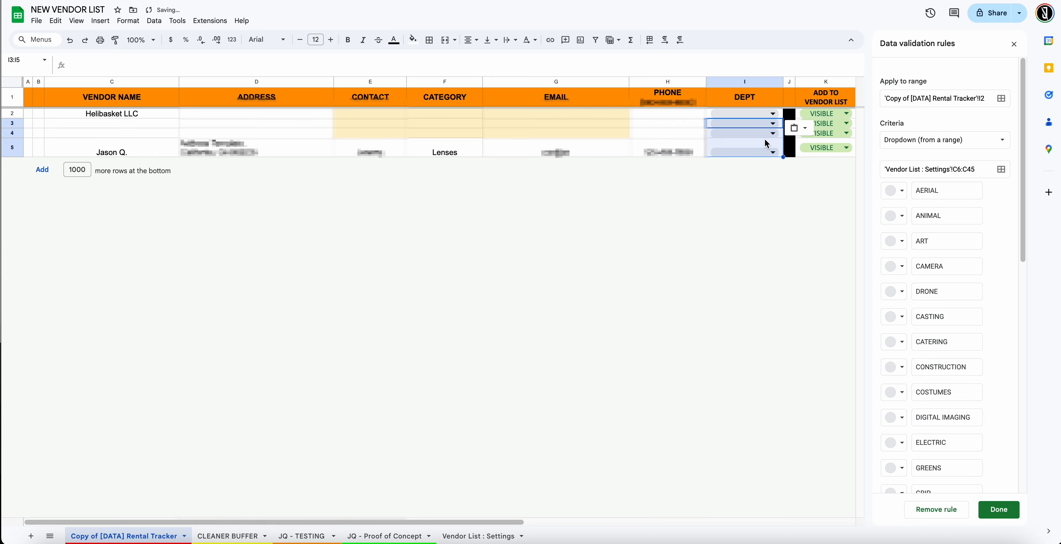
click(753, 116)
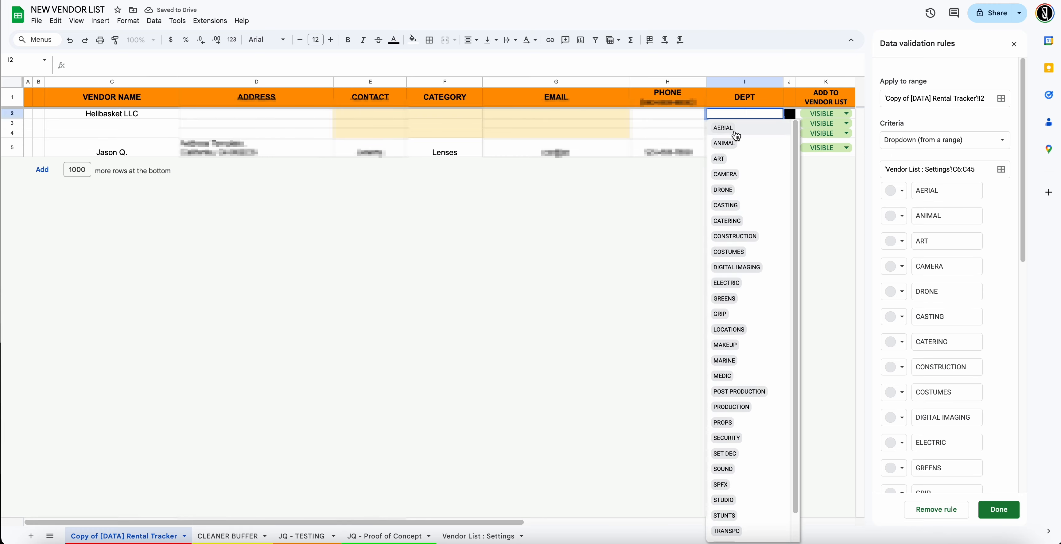
scroll(743, 272, down, 1)
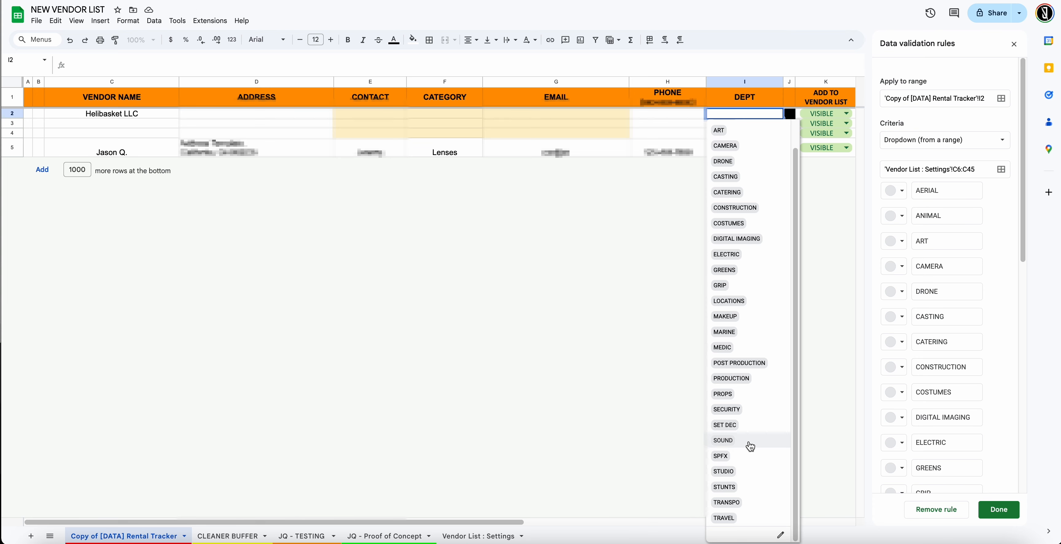
click(655, 411)
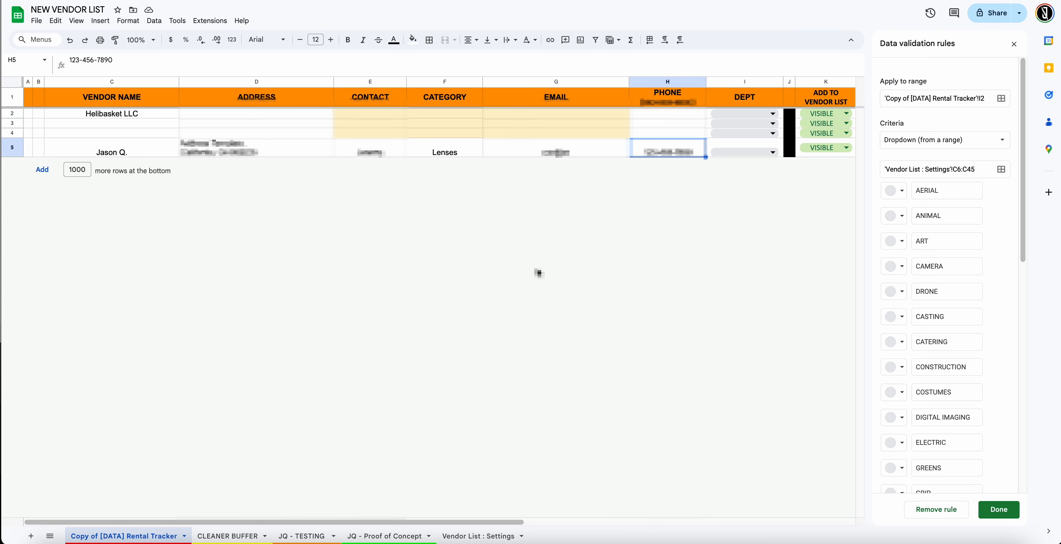
- Extend the "Cell is empty" conditional formatting rule to the PHONE column by setting its range to E1:H5
click(635, 126)
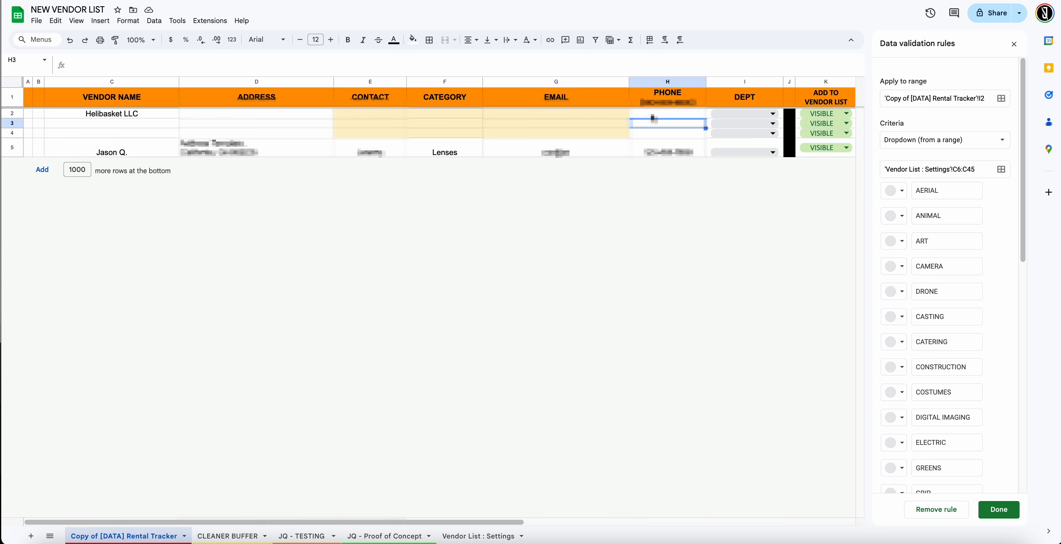
drag(651, 115, 644, 134)
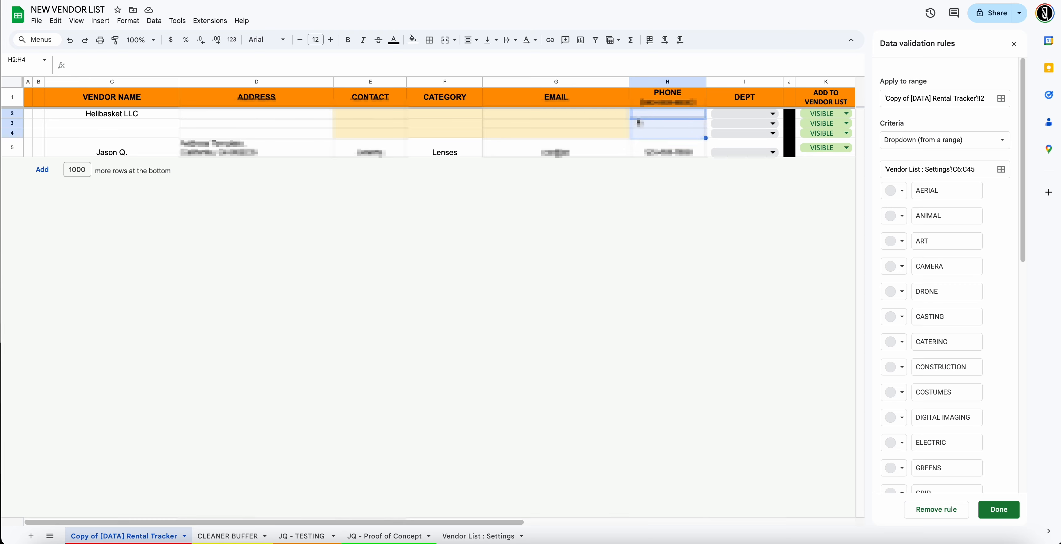
click(622, 116)
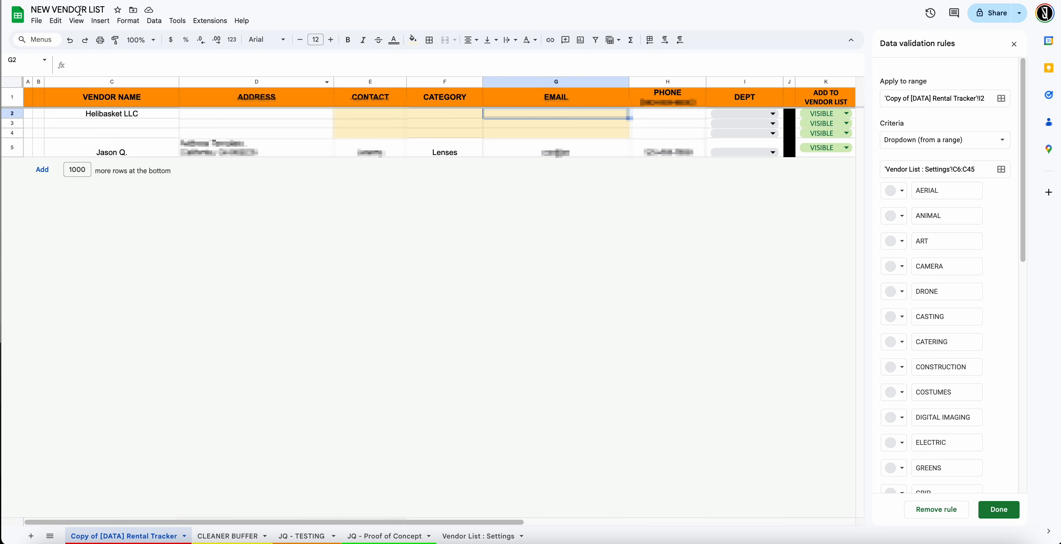
click(121, 19)
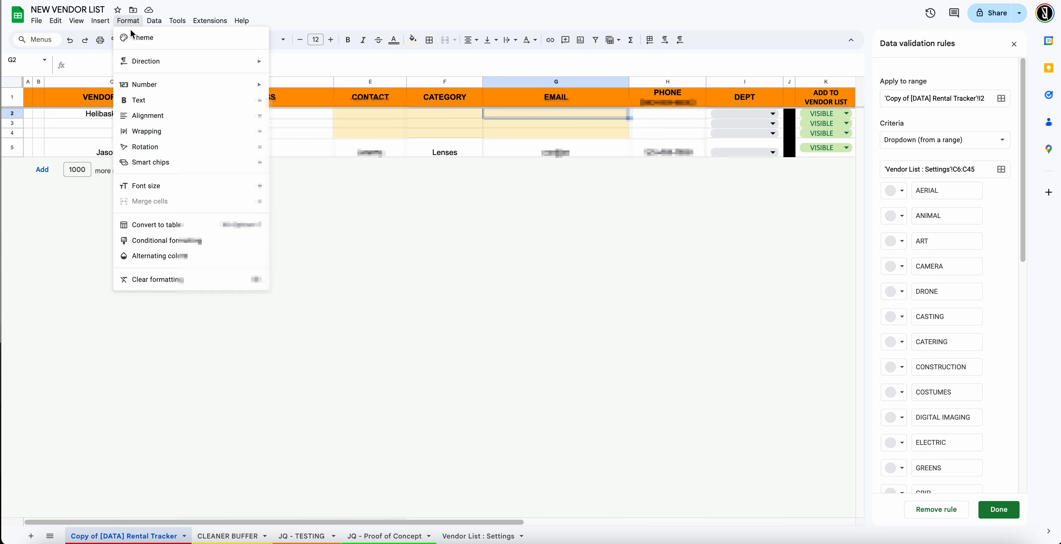
click(177, 243)
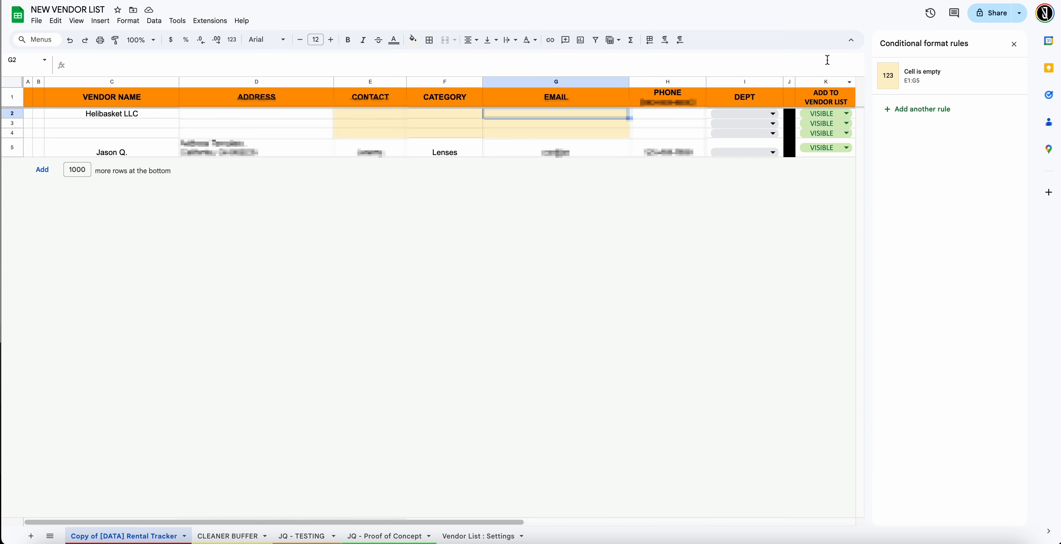
click(470, 115)
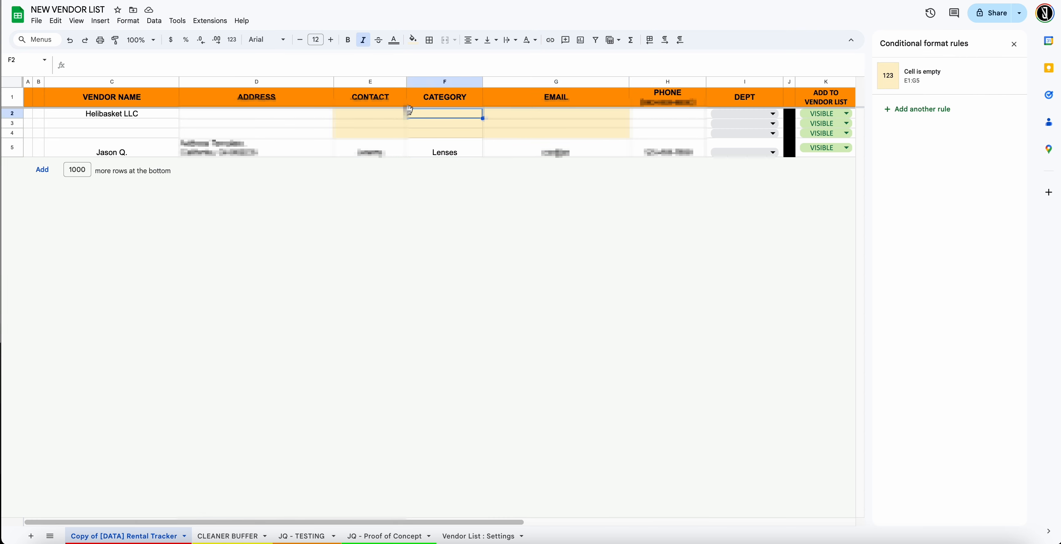
click(403, 114)
click(412, 115)
click(535, 124)
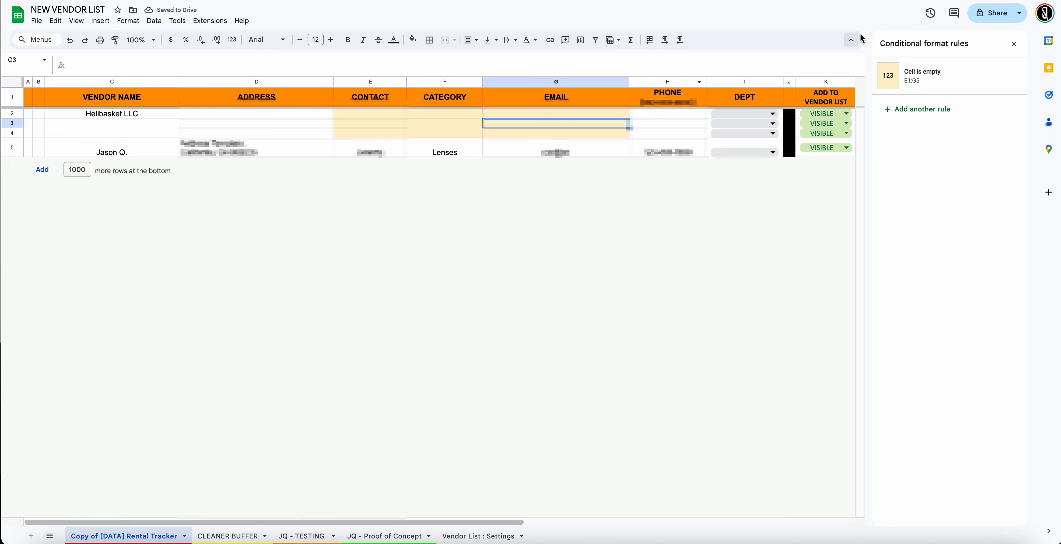
click(936, 71)
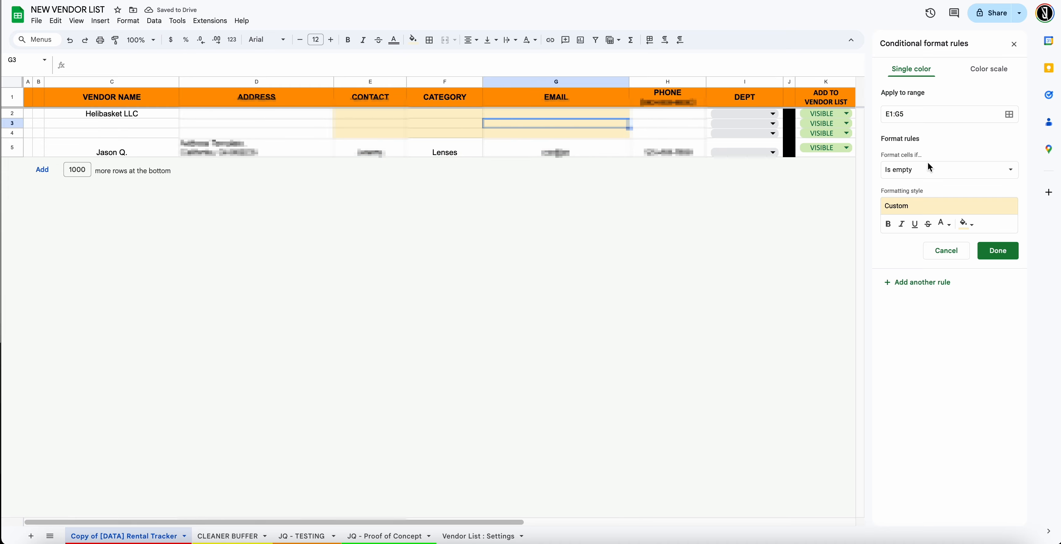
click(919, 116)
key(BackSpace)
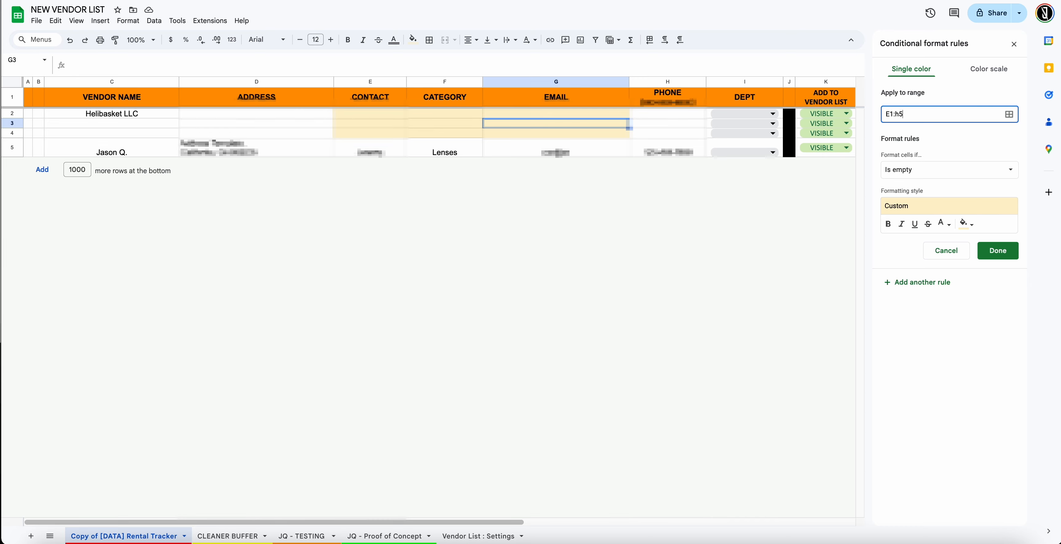
click(997, 250)
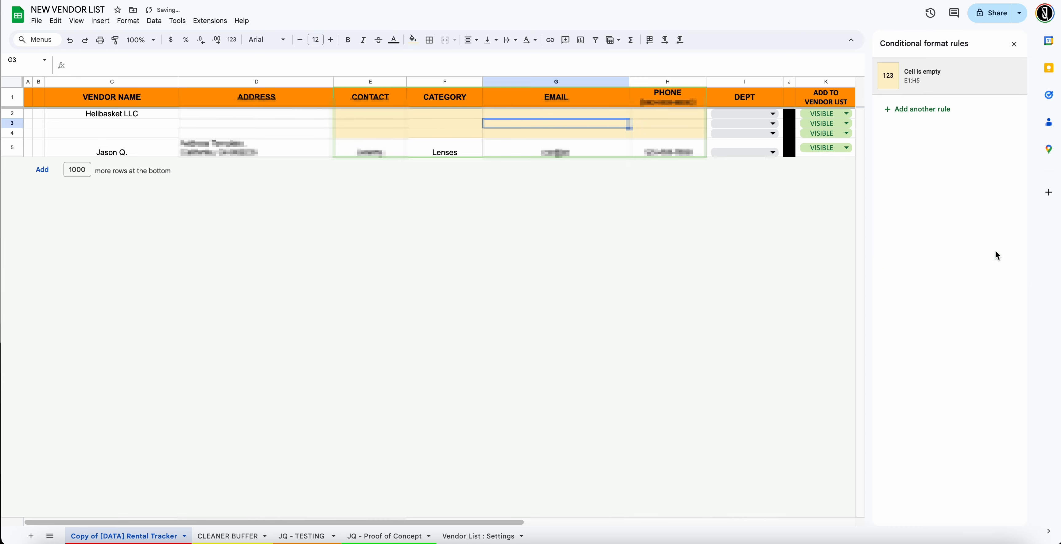
- Test the empty-cell highlighting by entering sample text in EMAIL cells G2 and G3 and clearing it again
click(553, 116)
text(jason)
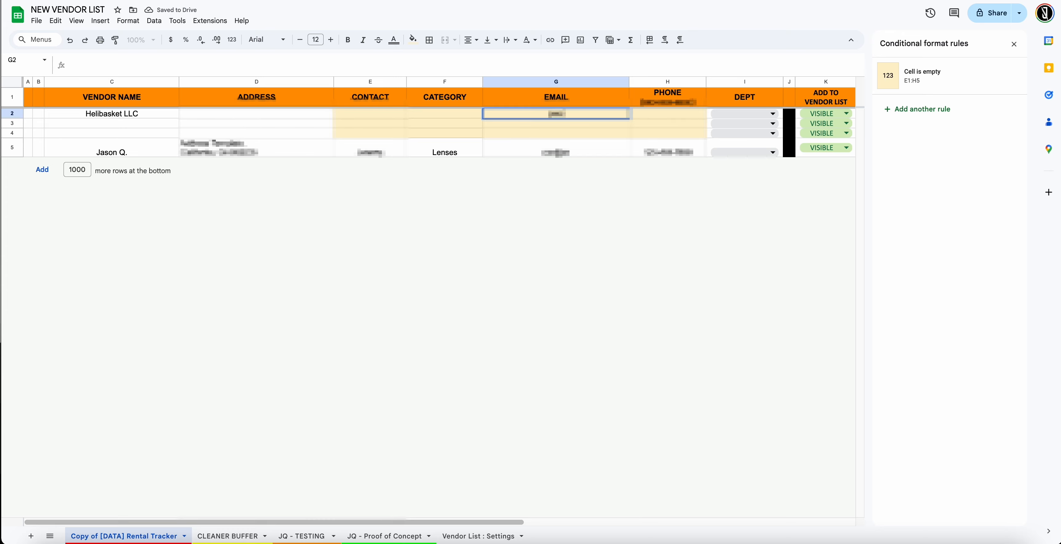
key(Return)
key(Up)
key(BackSpace)
key(Down)
key(Up)
key(Down)
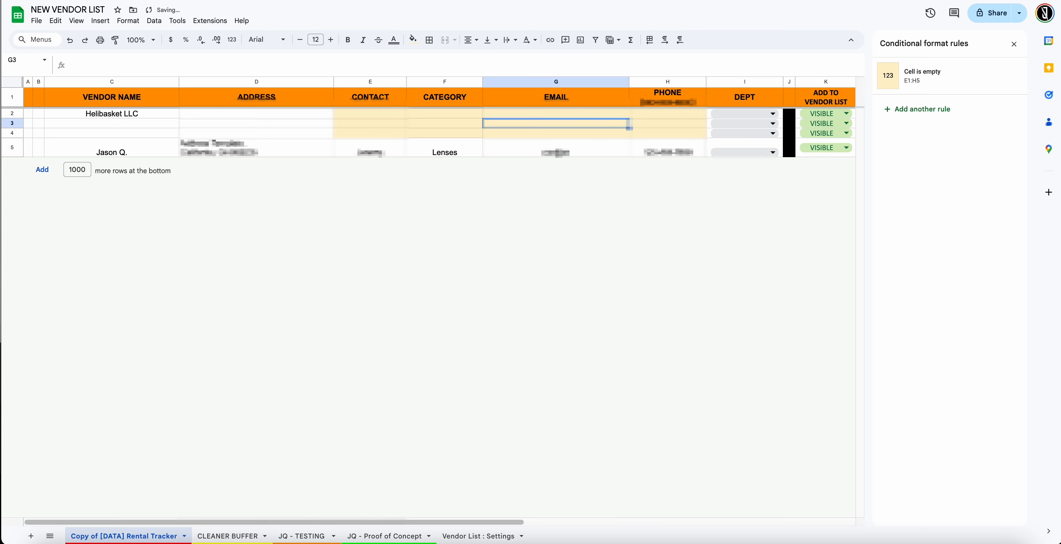
key(Return)
text(jas)
key(Return)
key(Up)
key(BackSpace)
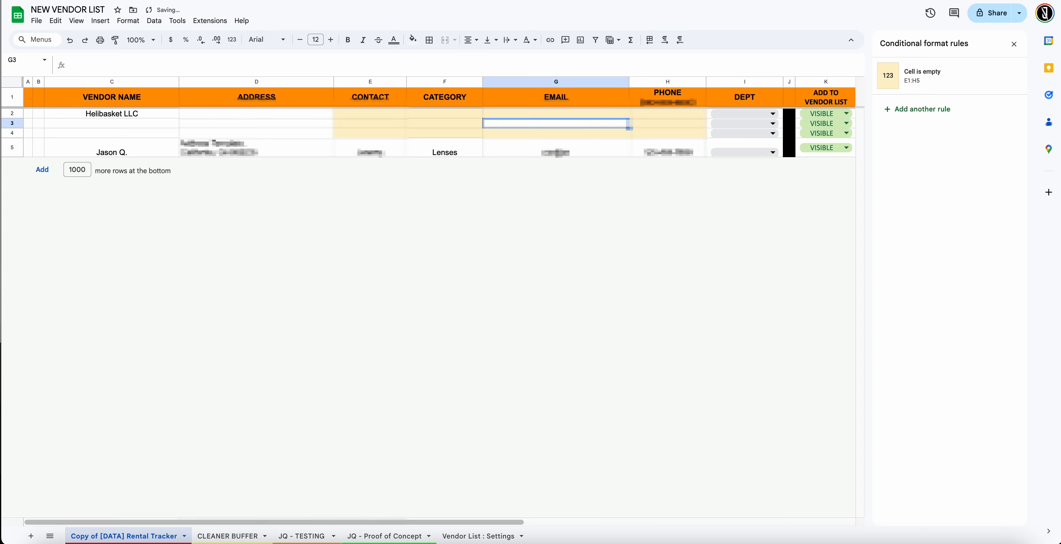
key(Right)
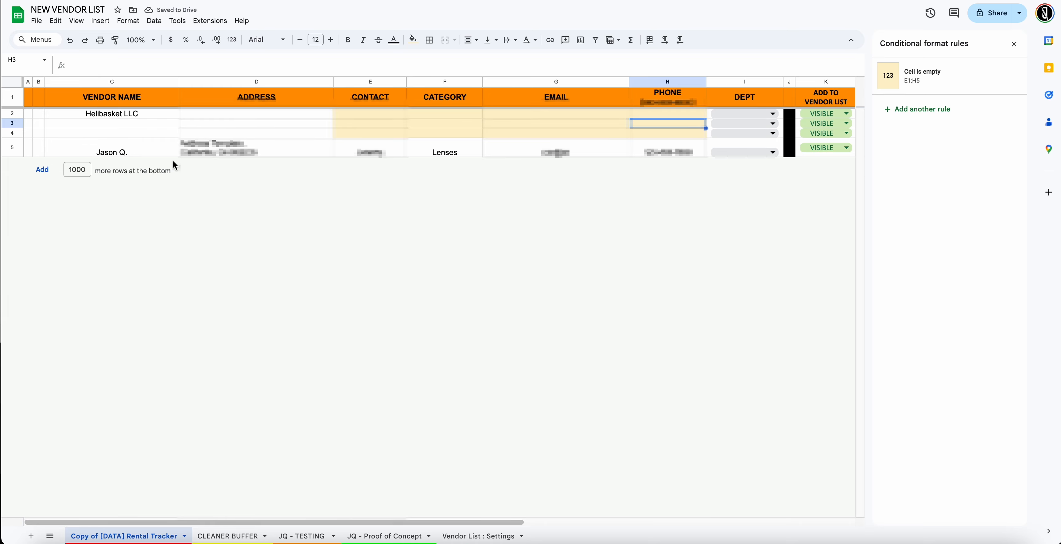
- Review the department options offered by the I2 dropdown without choosing one
click(775, 120)
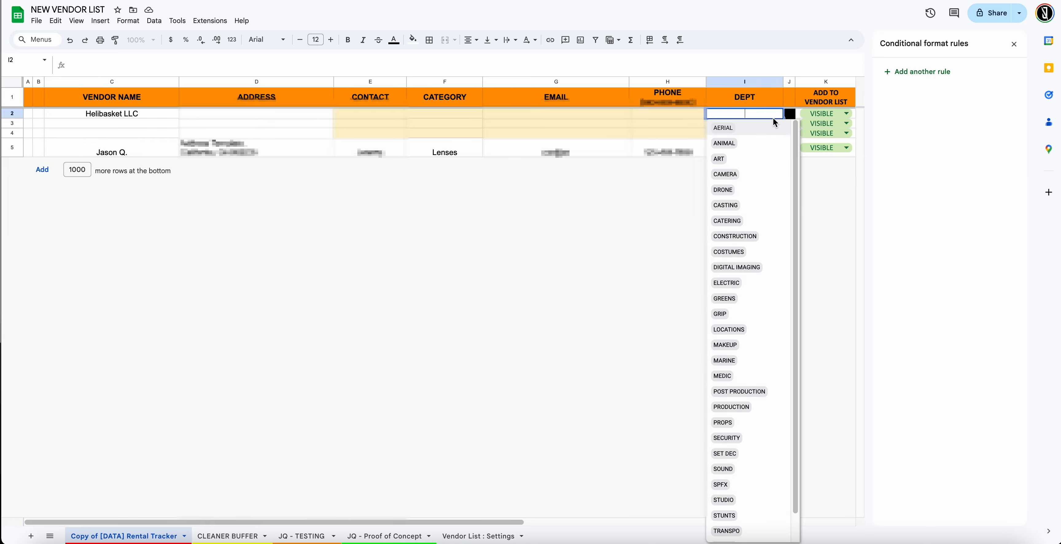
scroll(753, 165, down, 1)
scroll(750, 165, up, 1)
scroll(738, 165, down, 1)
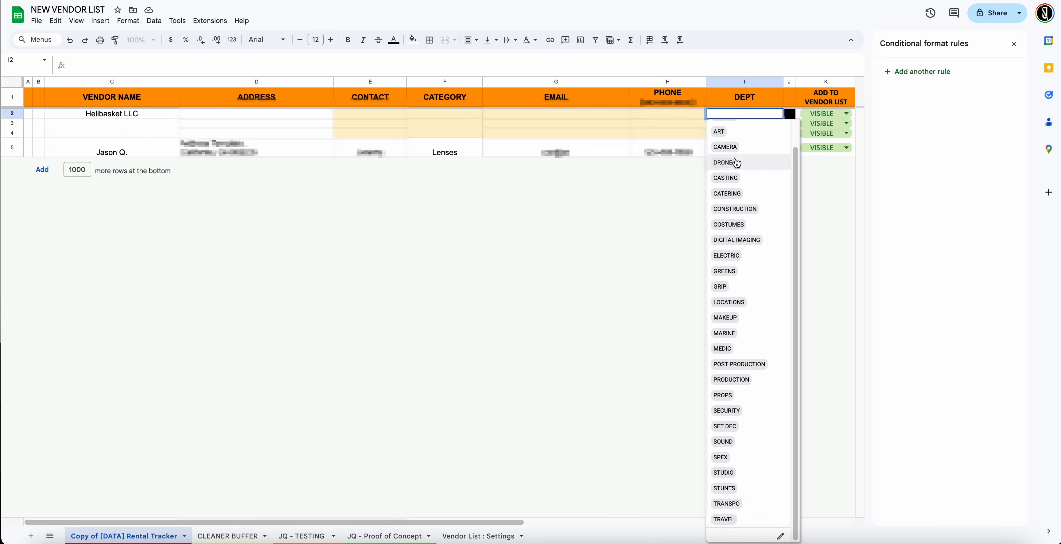
scroll(739, 169, up, 1)
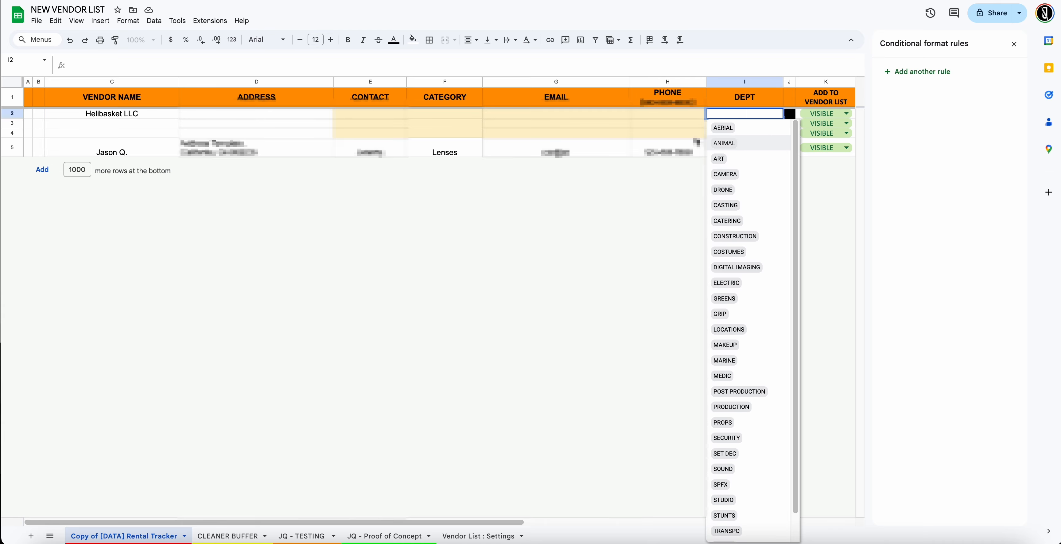
click(668, 149)
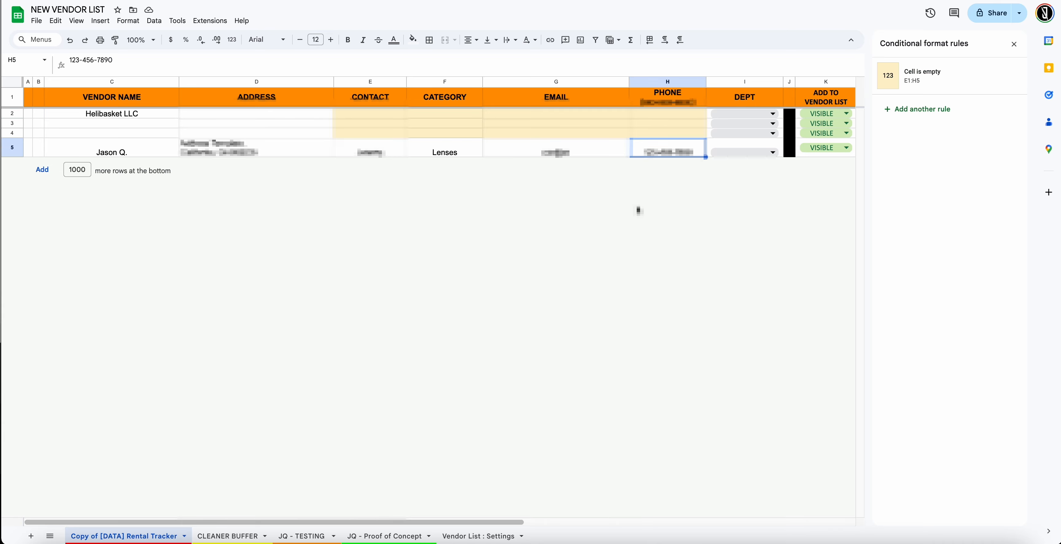
- Sort the department list C6:C34 on the Vendor List : Settings sheet by column C from A to Z
click(425, 536)
click(453, 536)
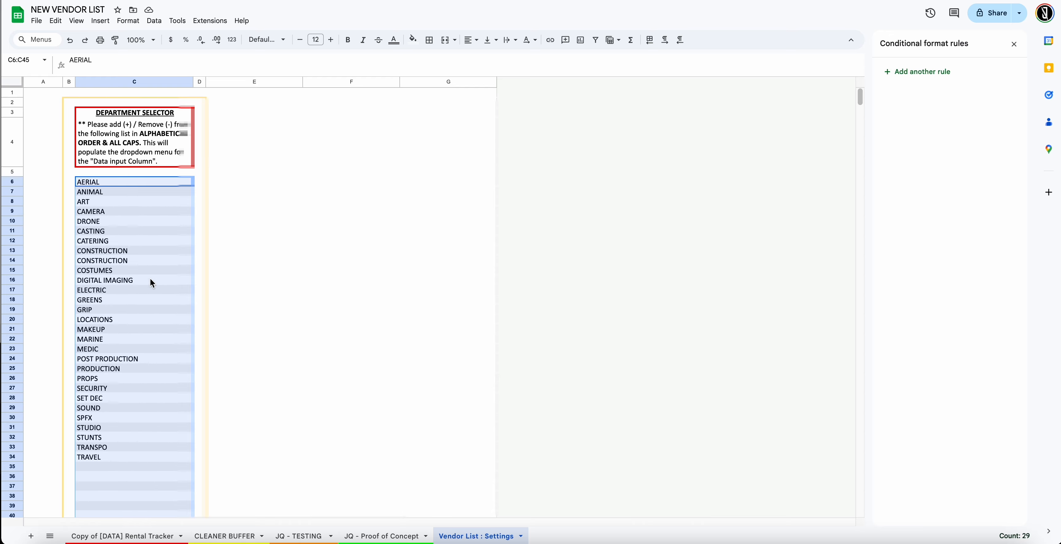
click(113, 223)
click(87, 212)
drag(93, 182, 116, 458)
right_click(116, 457)
mouse_move(194, 448)
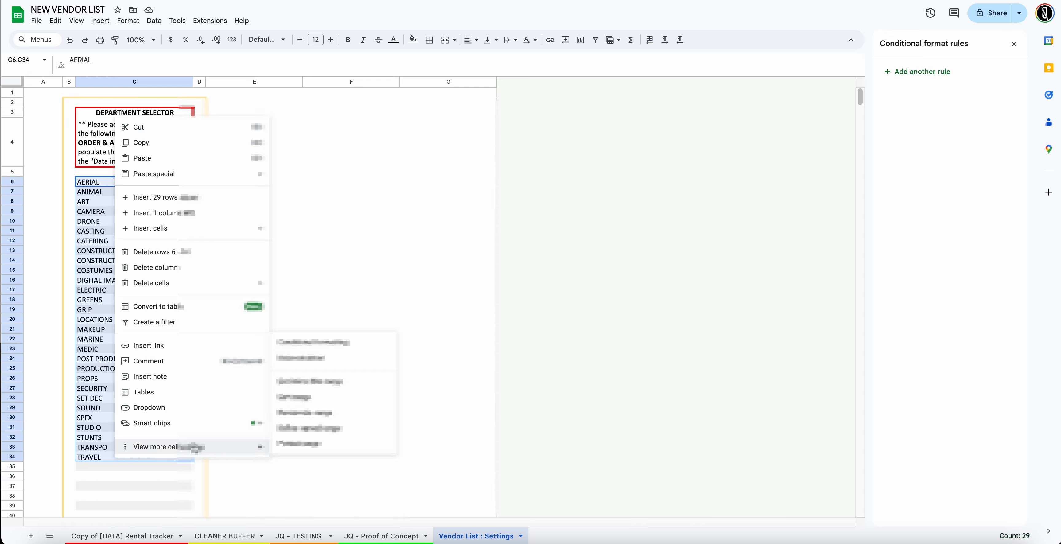
click(326, 400)
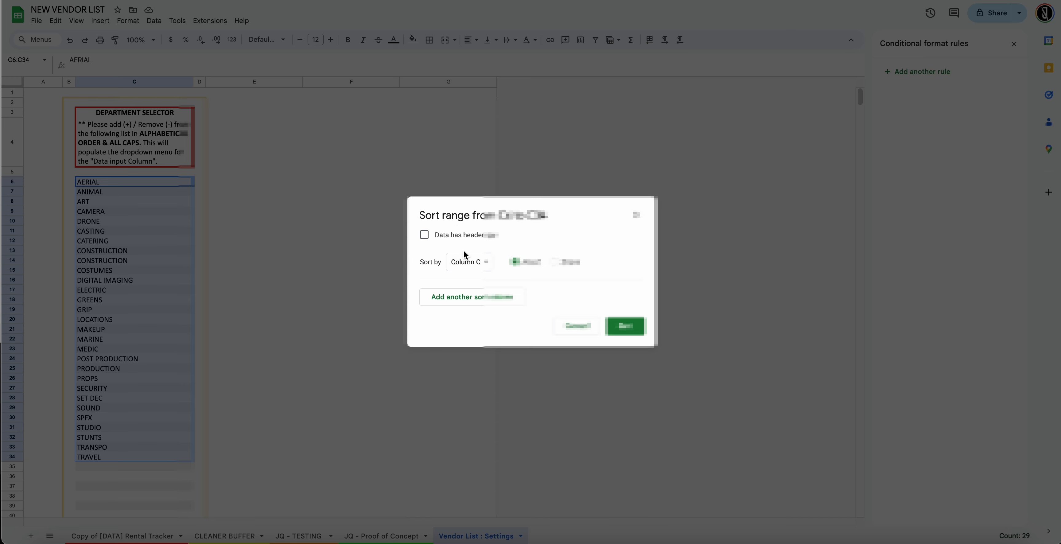
click(625, 325)
click(634, 327)
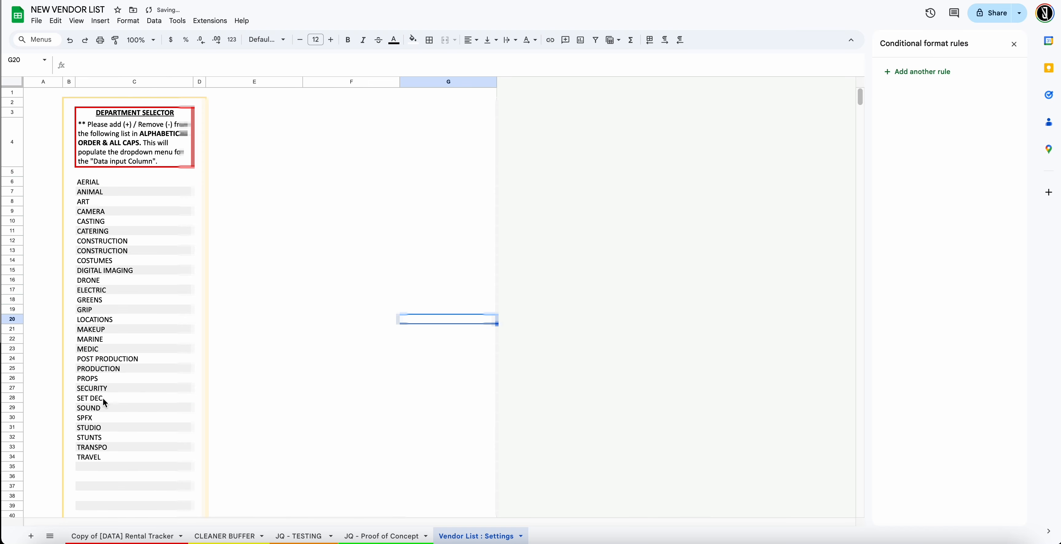
- Check the order of the department options in the I2 dropdown of the Rental Tracker copy
click(152, 535)
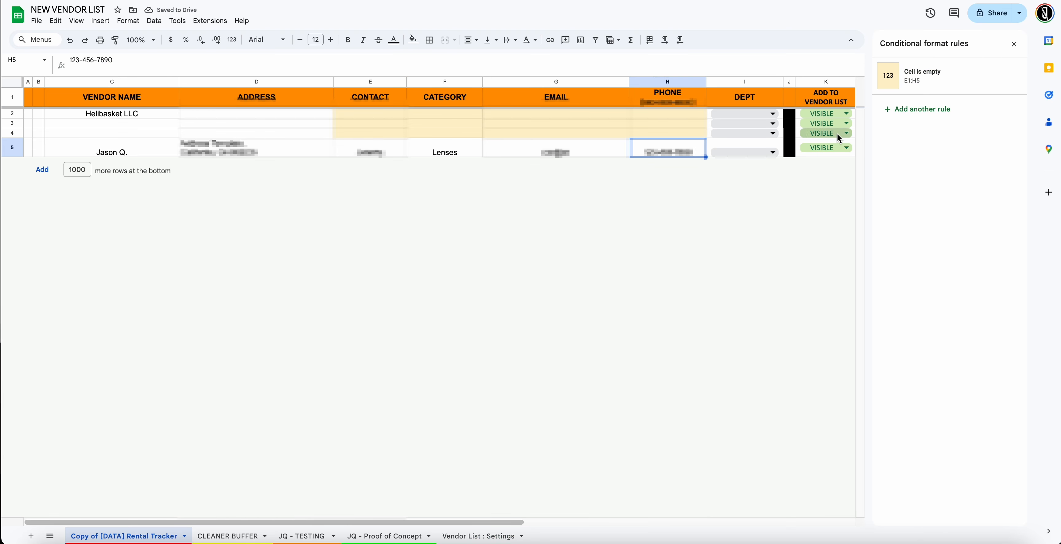
click(752, 114)
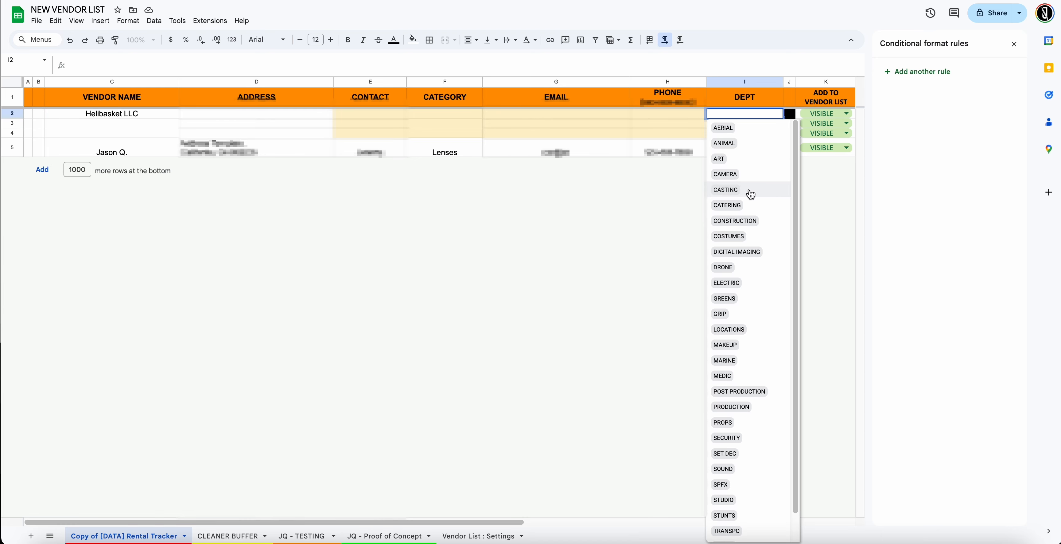
click(536, 150)
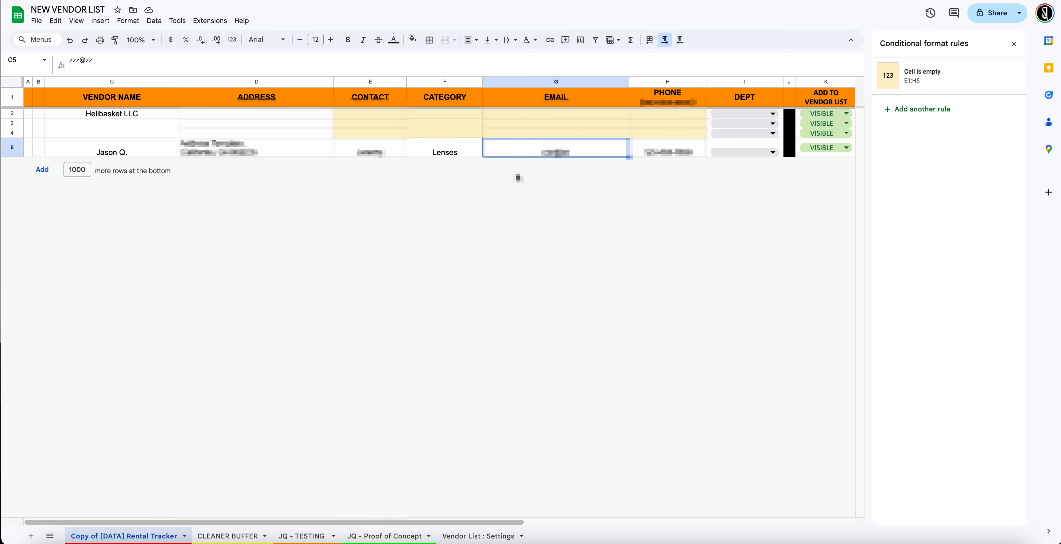
- Choose AERIAL as the DEPT for Helibasket LLC in I2 and LOCATIONS for the vendor in I5
click(738, 114)
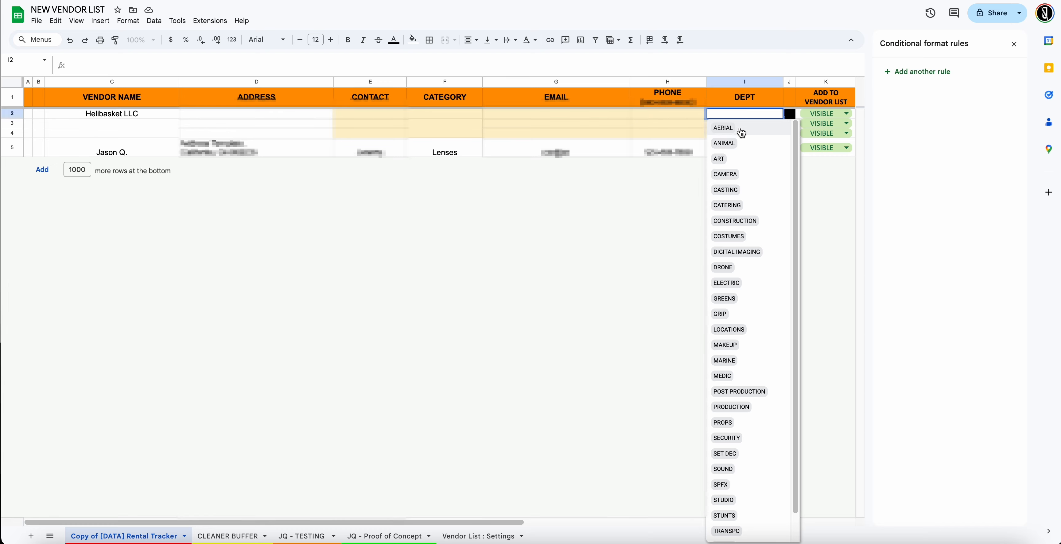
click(737, 127)
click(753, 154)
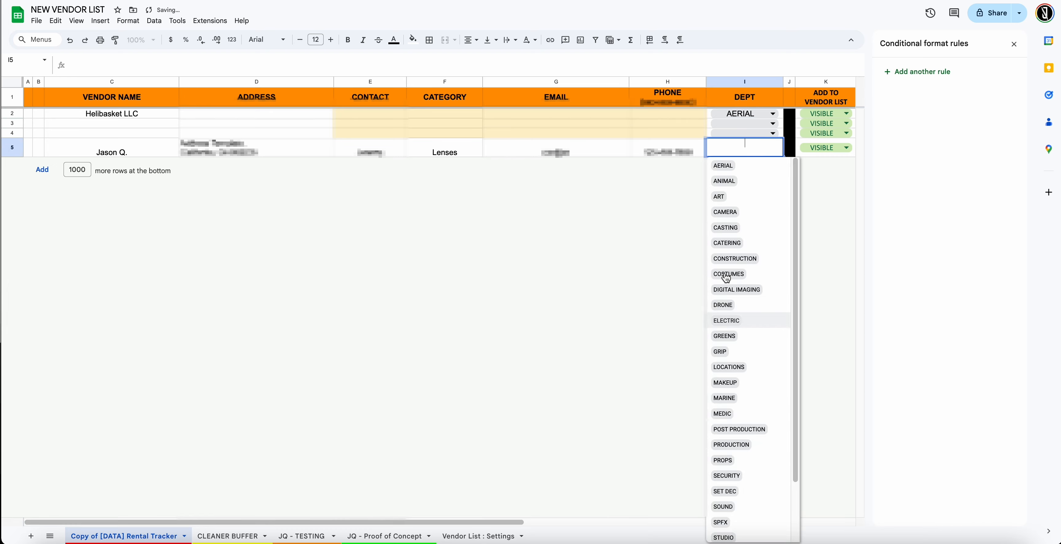
scroll(736, 299, down, 3)
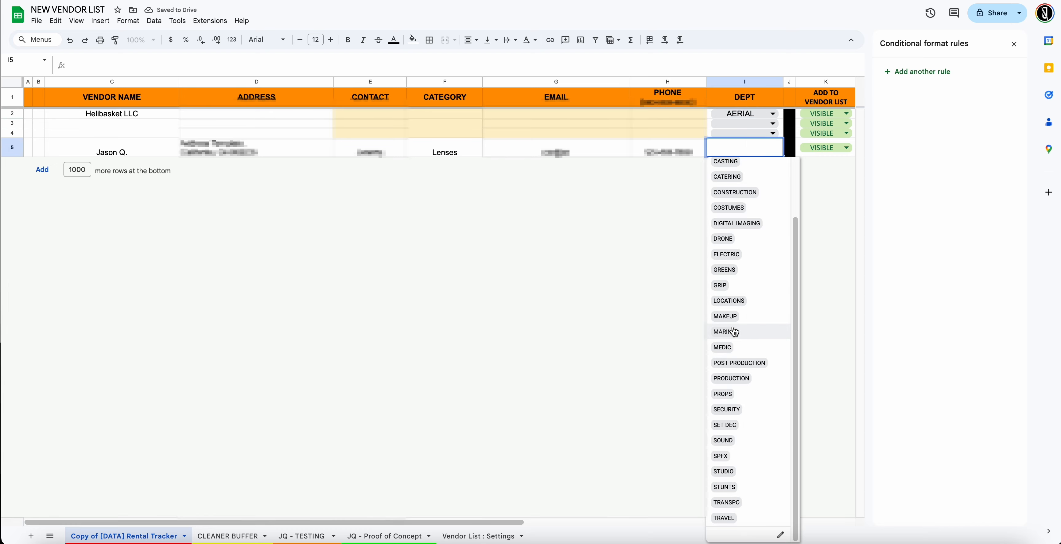
click(737, 301)
click(683, 136)
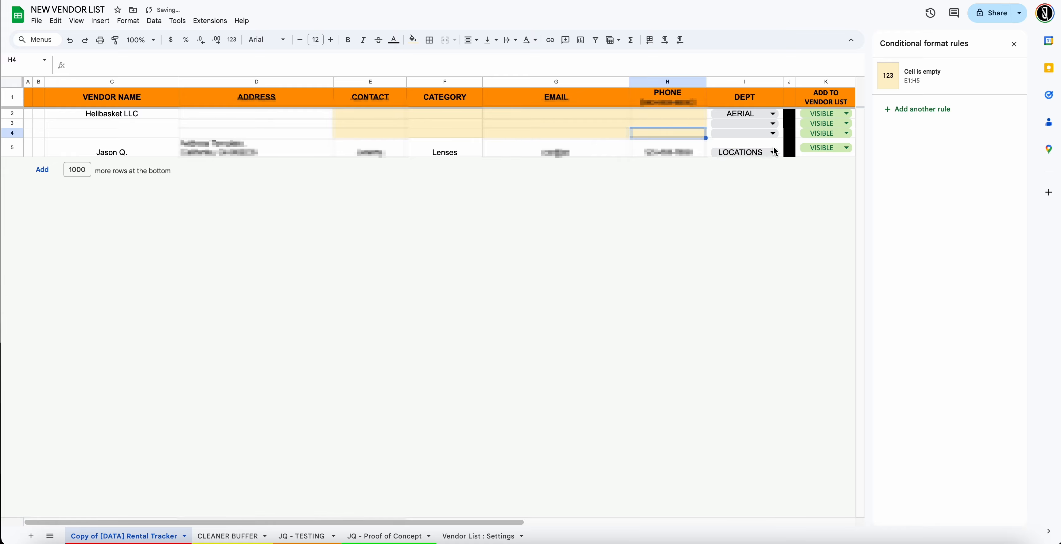
- Examine the vendor rows and the VENDOR NAME and ADDRESS header formulas in C1 and D1 of the CLEANER BUFFER sheet
scroll(716, 170, right, 5)
scroll(717, 170, left, 5)
click(228, 535)
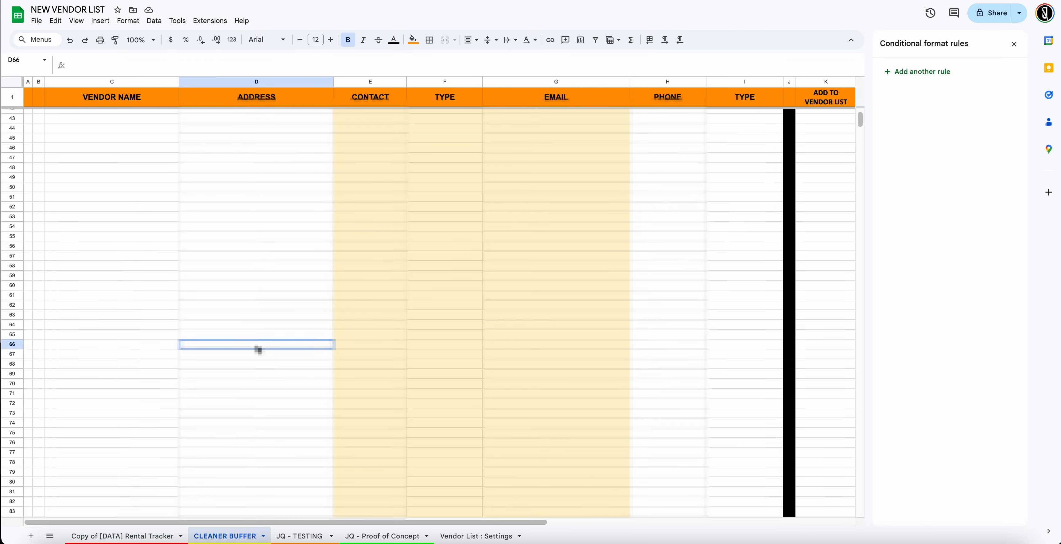
scroll(259, 342, up, 10)
click(135, 126)
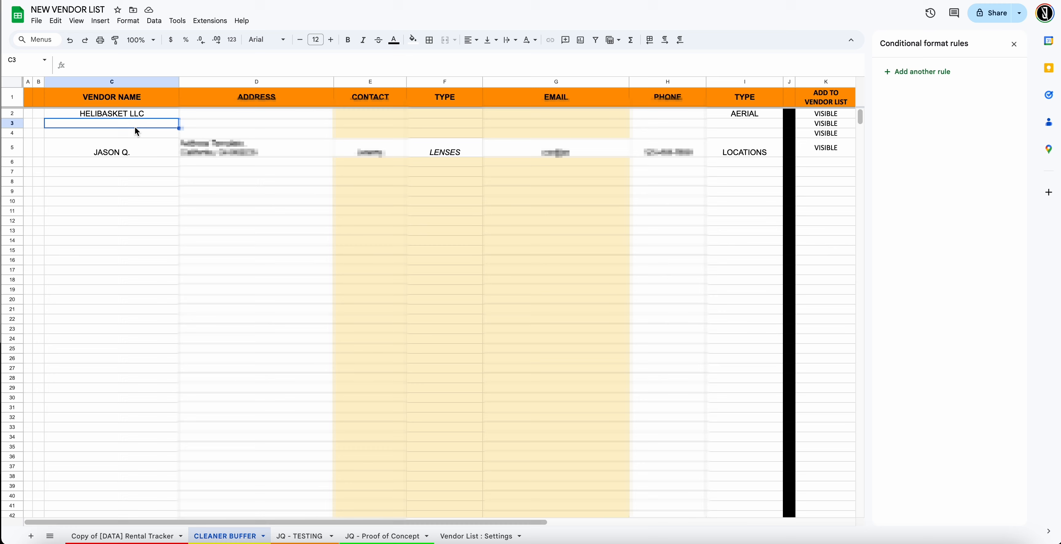
click(143, 114)
drag(146, 145, 145, 130)
click(134, 105)
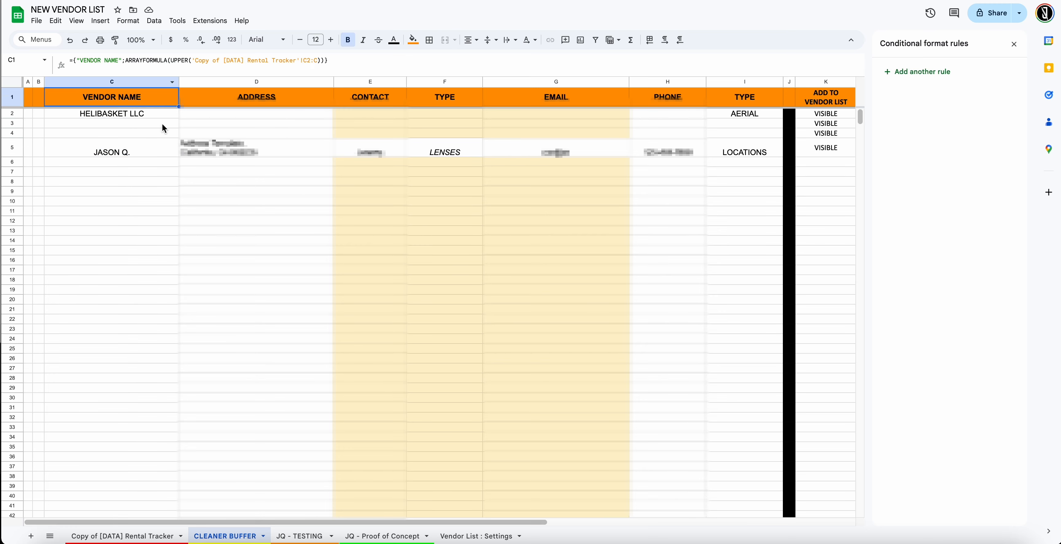
click(228, 103)
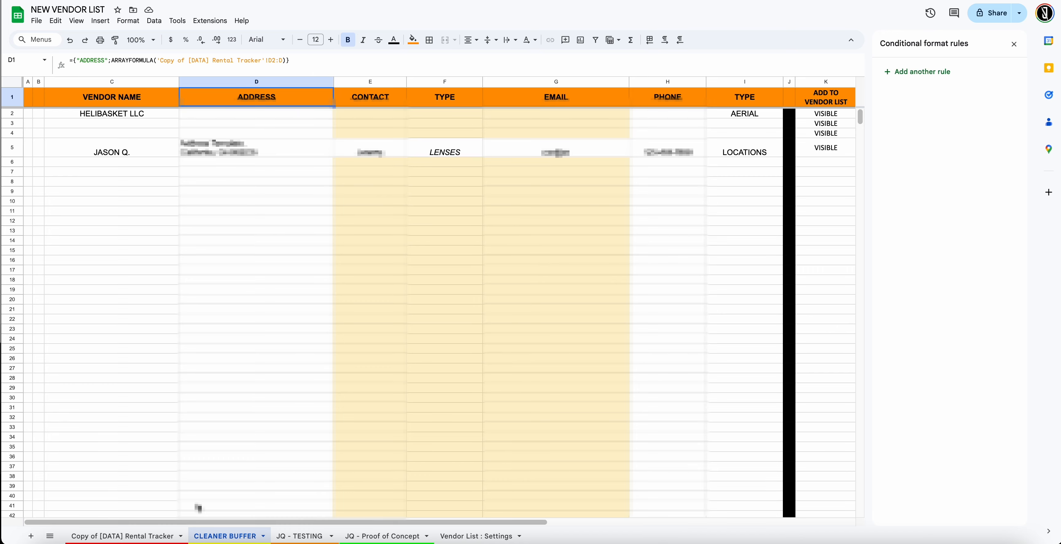
- Compare the Rental Tracker copy with the CLEANER BUFFER sheet and inspect the buffer's PHONE header and H5 entry
click(154, 535)
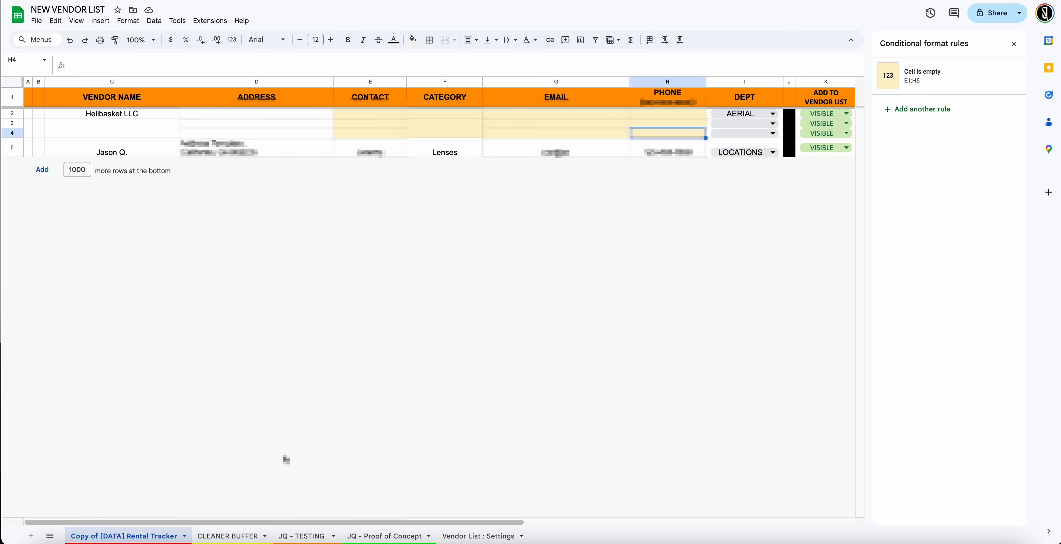
click(237, 536)
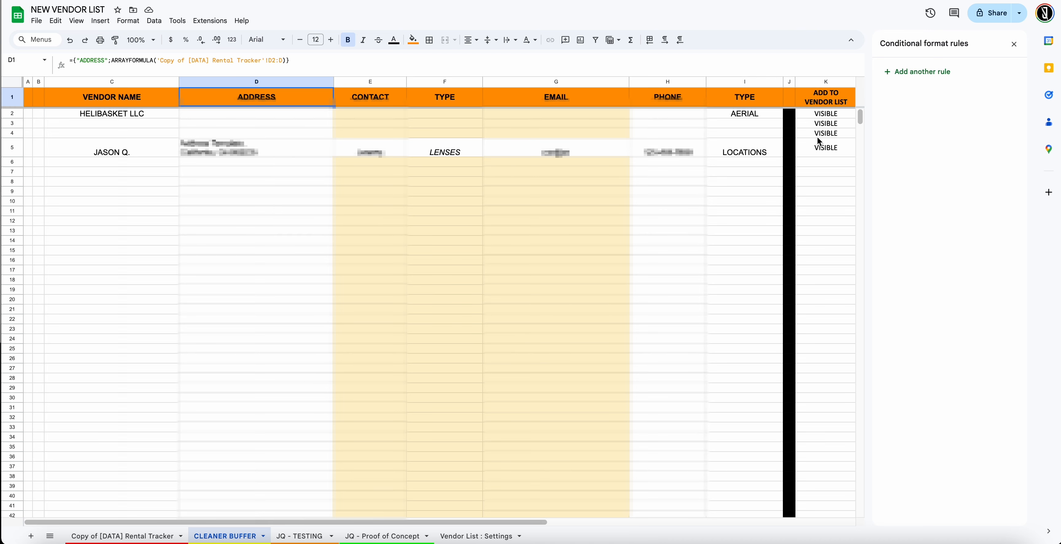
click(665, 151)
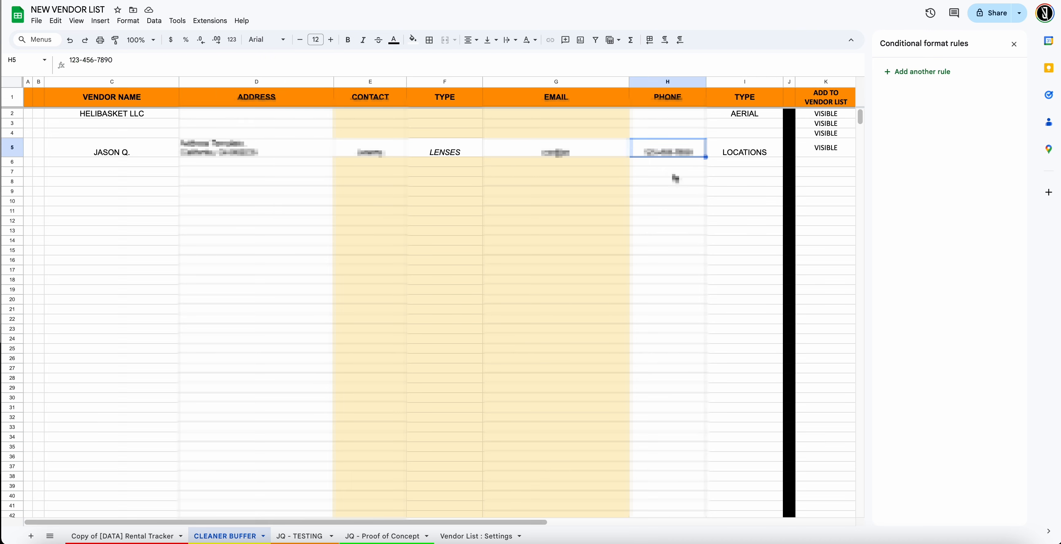
click(676, 103)
click(677, 145)
- Inspect the H5 phone entry and the number format noted in the PHONE header of the Rental Tracker copy
click(121, 530)
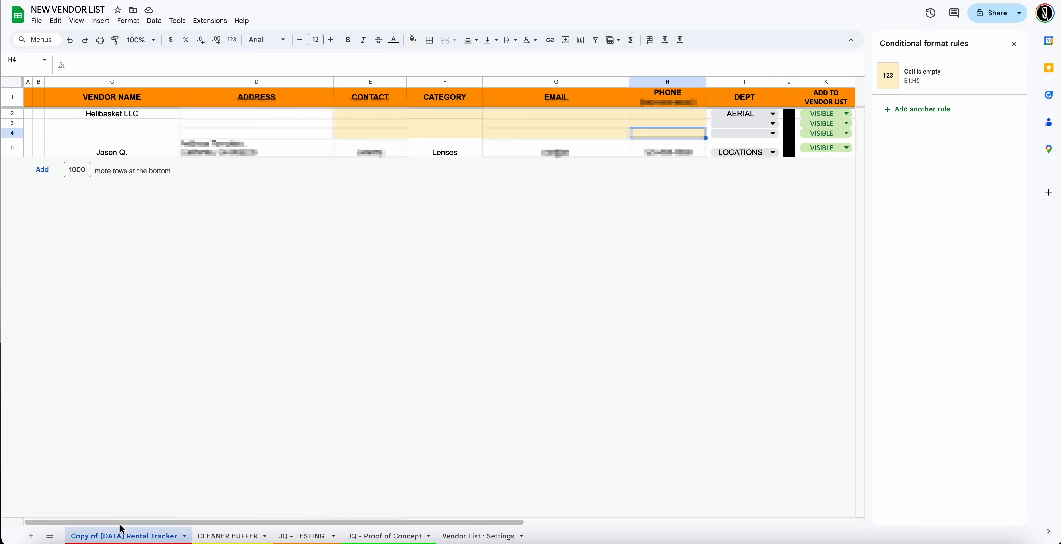
click(683, 152)
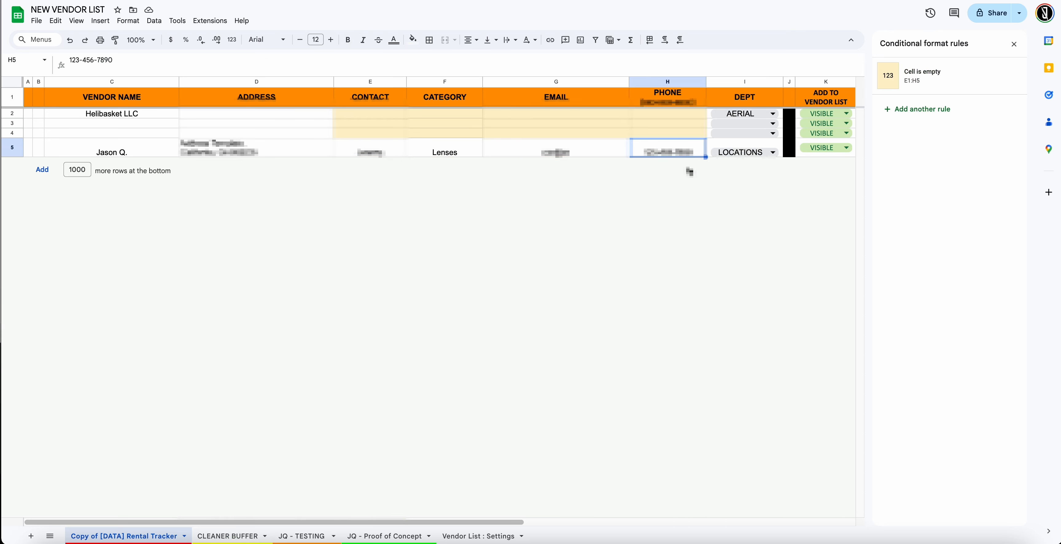
double_click(668, 140)
click(668, 102)
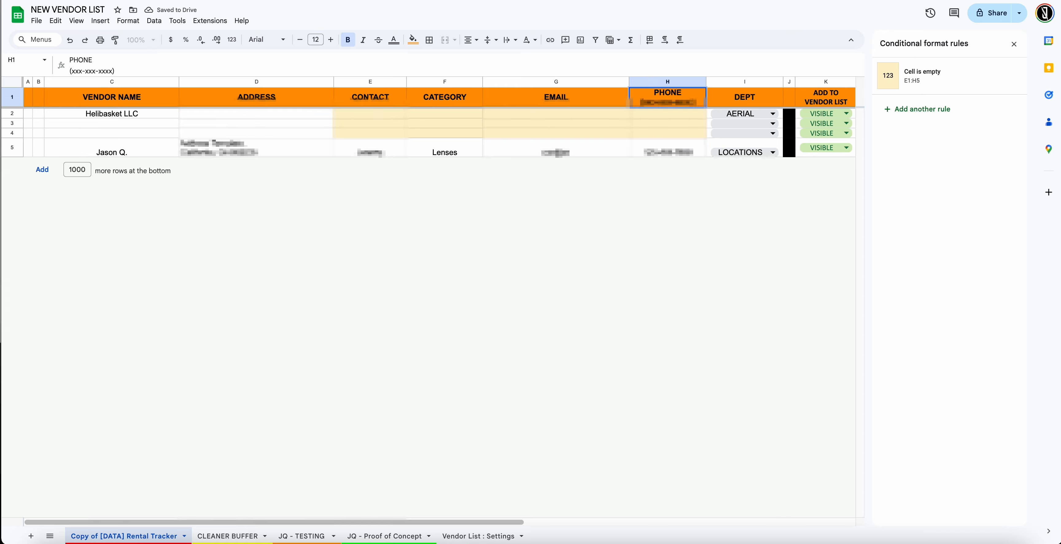
click(692, 135)
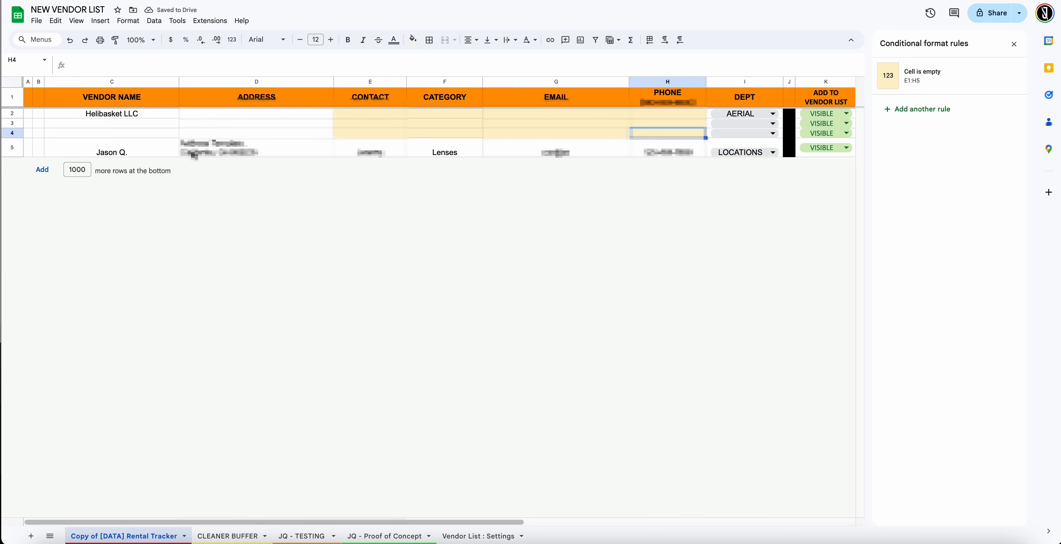
- Review the row 5 vendor's contact and category entries, and open the DEPT header cell I1 for editing
drag(380, 147, 442, 143)
click(442, 143)
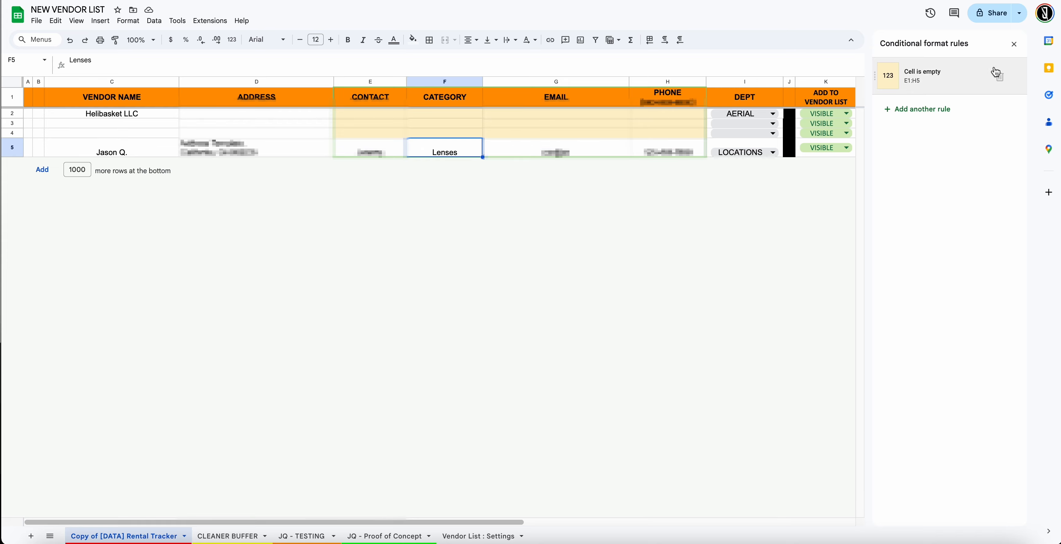
double_click(764, 99)
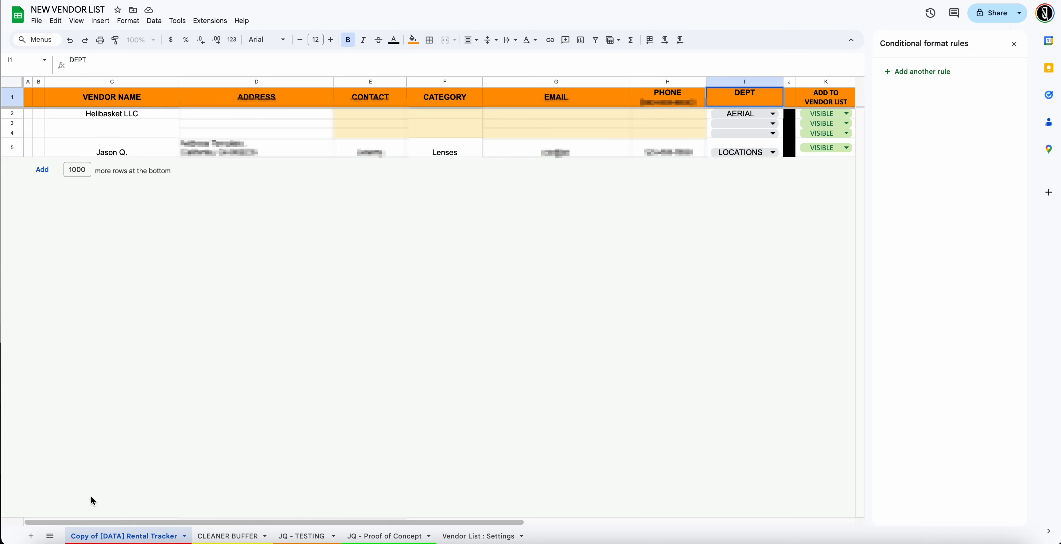